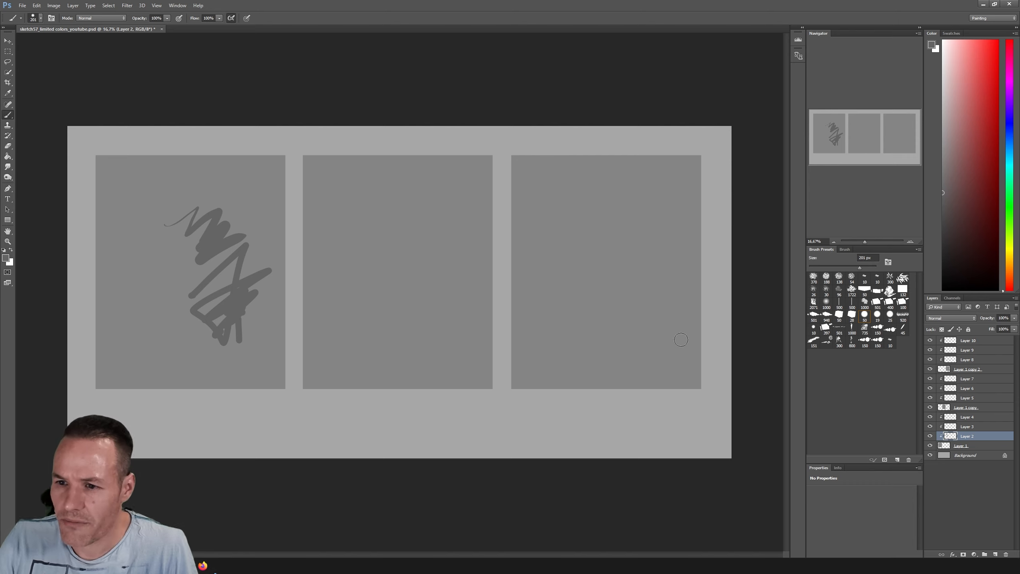
Paint two short vertical test strokes on Layer 2 in the first frame, beside the existing scribble
drag(165, 283, 162, 312)
drag(175, 283, 176, 334)
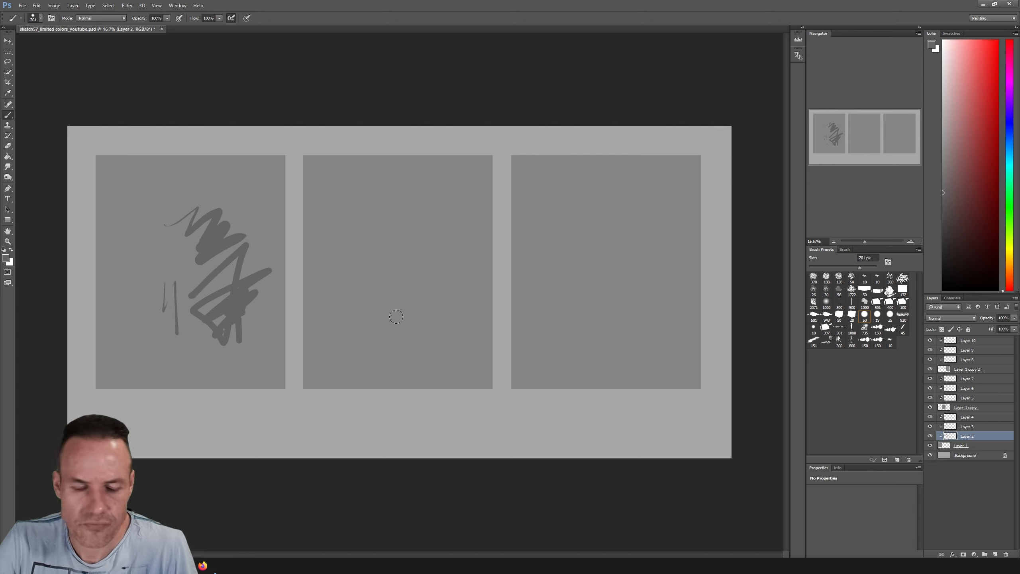
Delete the empty Layer 4 from the first frame's clipped layers
click(944, 445)
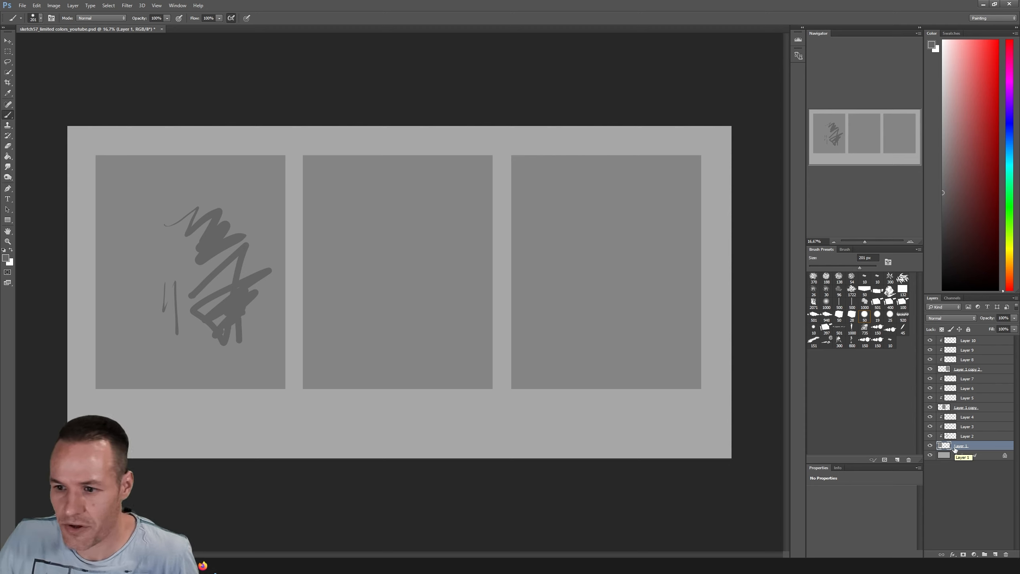
click(965, 419)
key(Delete)
click(965, 437)
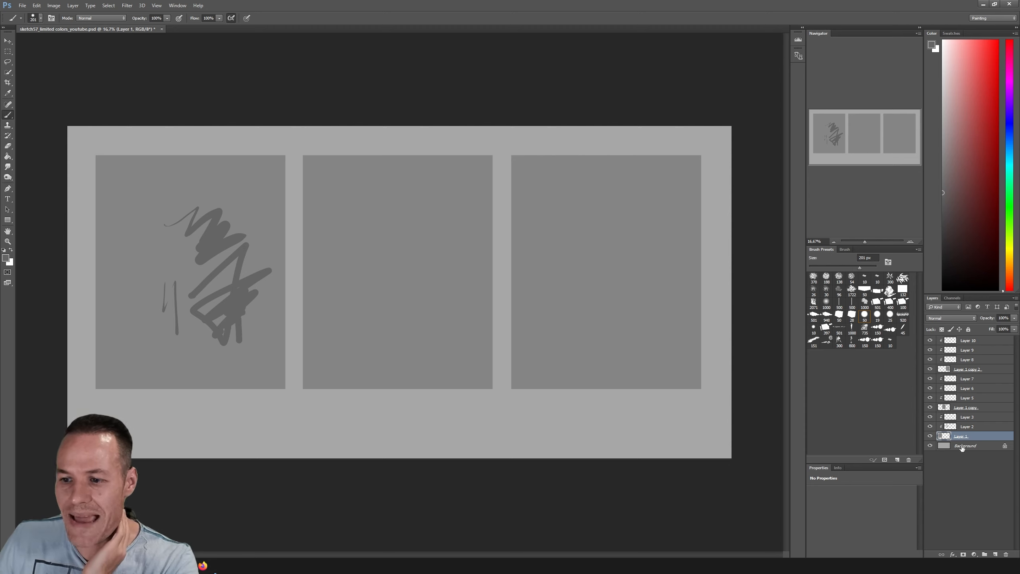
click(963, 447)
click(961, 436)
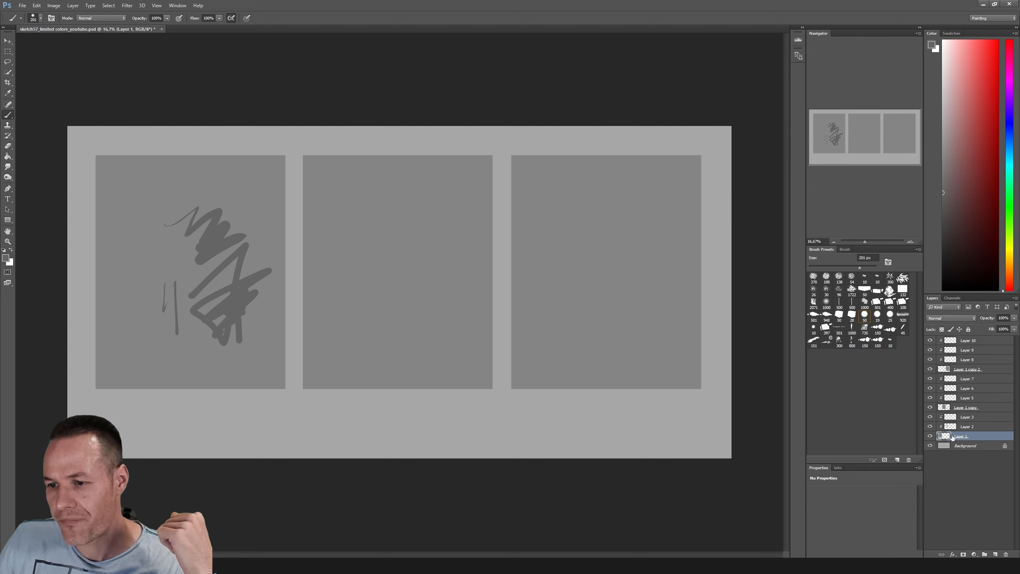
click(963, 418)
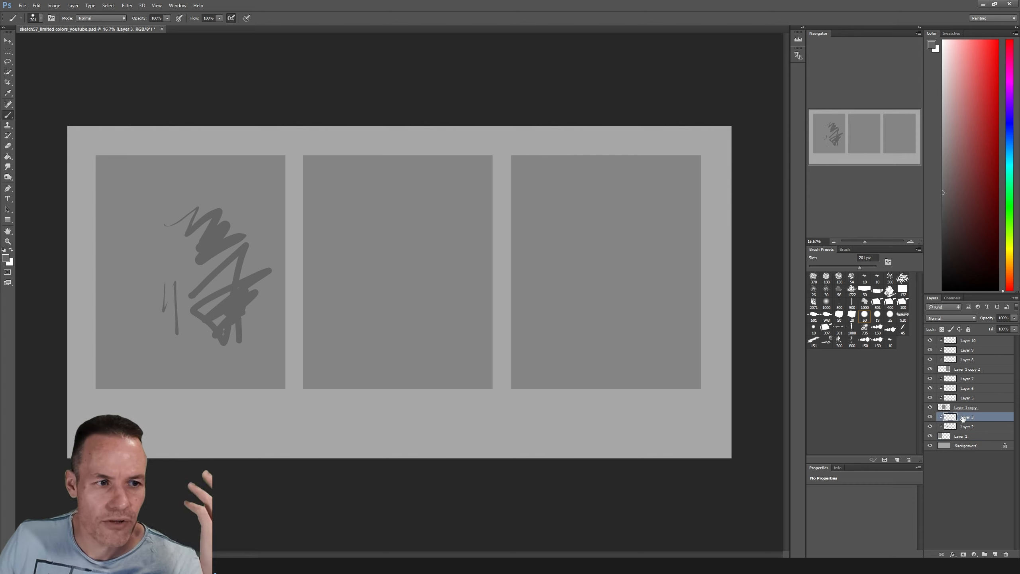
click(958, 438)
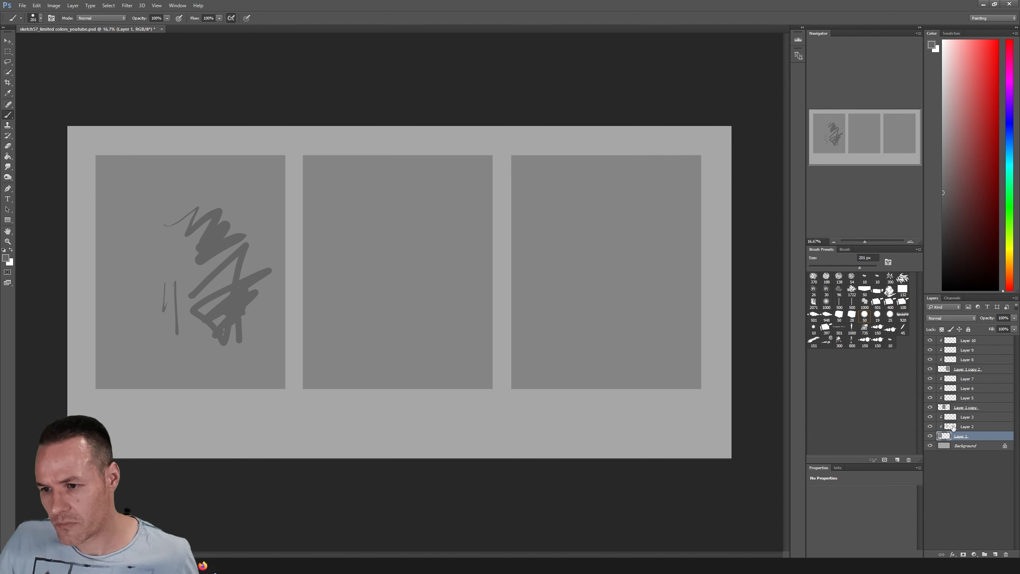
Select Layer 2 and switch its visibility off and on to check what it contributes to the first frame
click(965, 426)
click(929, 427)
click(929, 427)
click(929, 426)
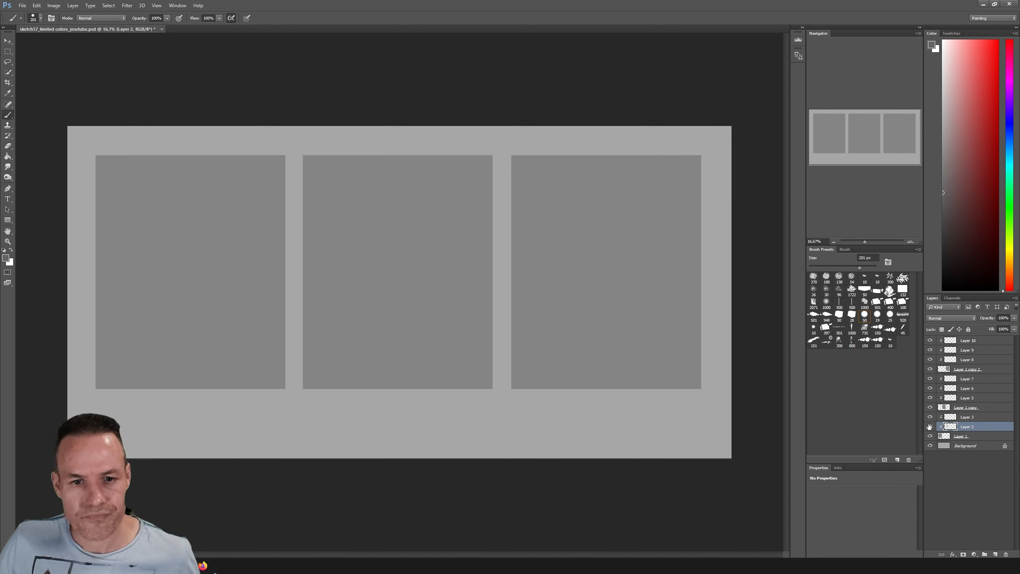
click(929, 426)
Lasso around all the scribbles in the first frame, delete them from Layer 2 and clear the selection
key(l)
mouse_move(289, 204)
mouse_down()
mouse_move(319, 302)
mouse_move(225, 381)
mouse_move(131, 269)
mouse_move(277, 201)
mouse_up()
key(Delete)
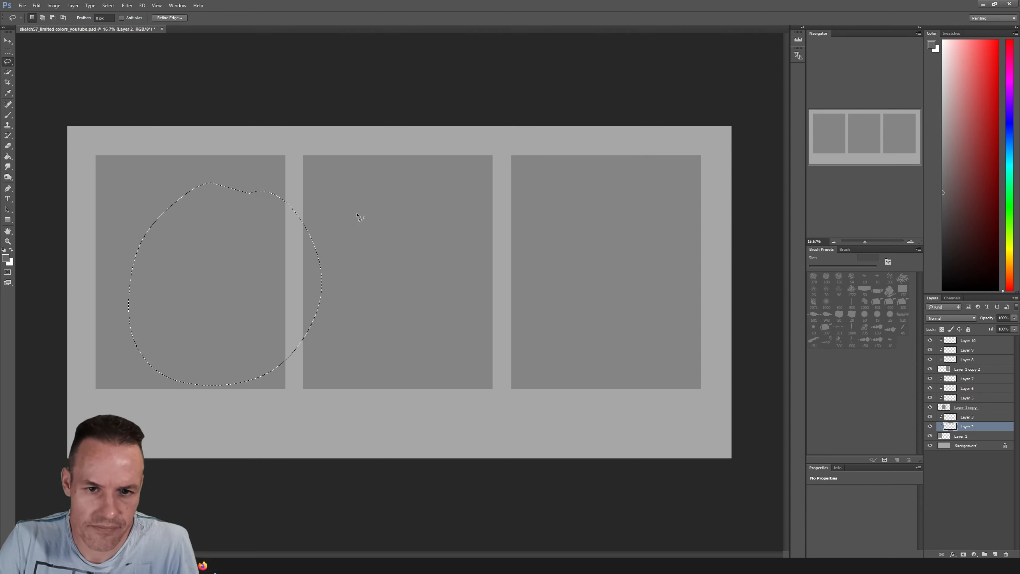
key(ctrl+d)
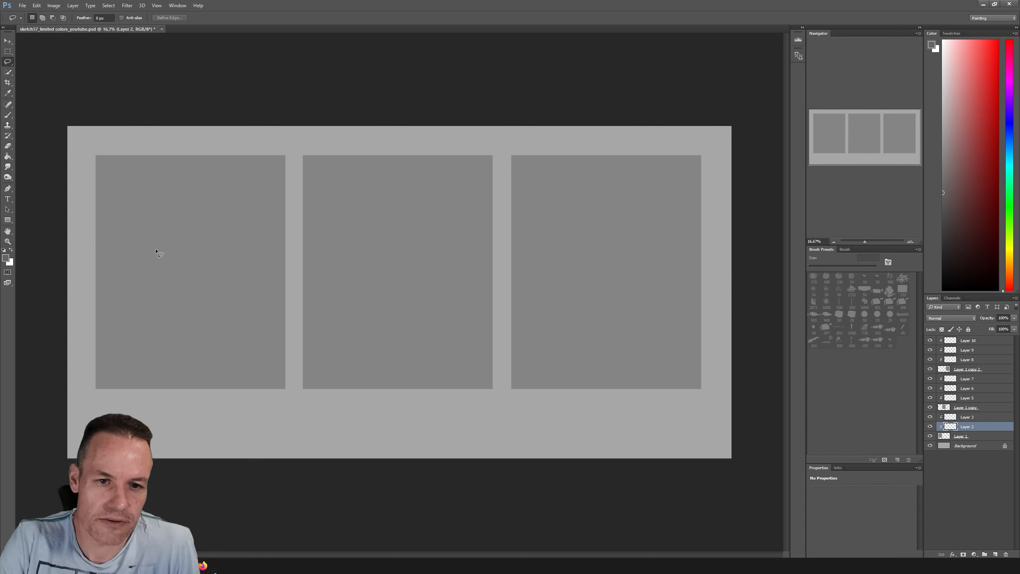
Lasso a jagged landscape silhouette across the first frame's lower half, paint it light grey with a 428 px brush and deselect
mouse_move(96, 278)
mouse_down()
mouse_move(120, 303)
mouse_move(95, 282)
mouse_move(93, 317)
mouse_move(260, 346)
mouse_move(292, 321)
mouse_move(290, 297)
mouse_up()
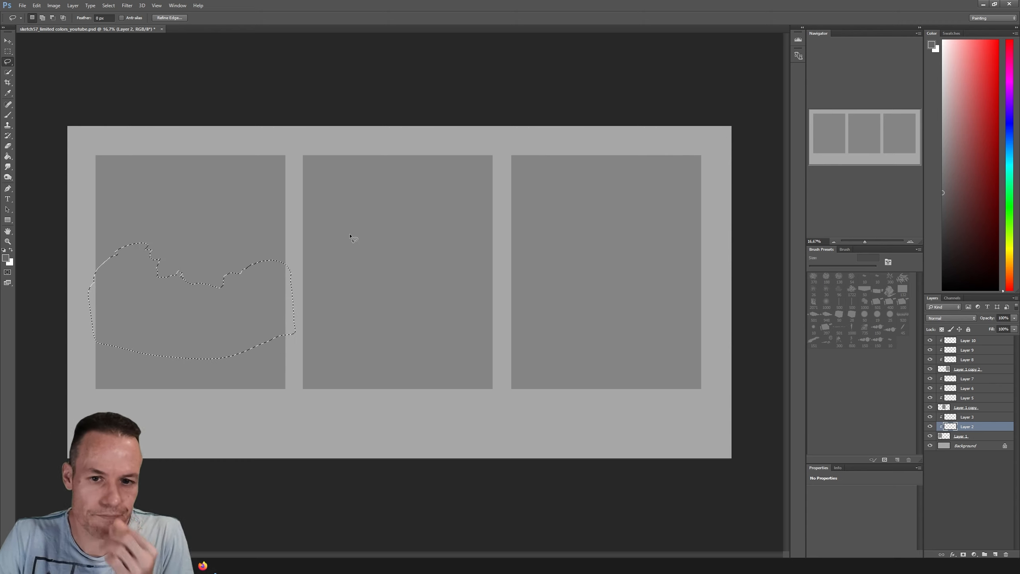
key(b)
click(942, 105)
drag(859, 267, 867, 267)
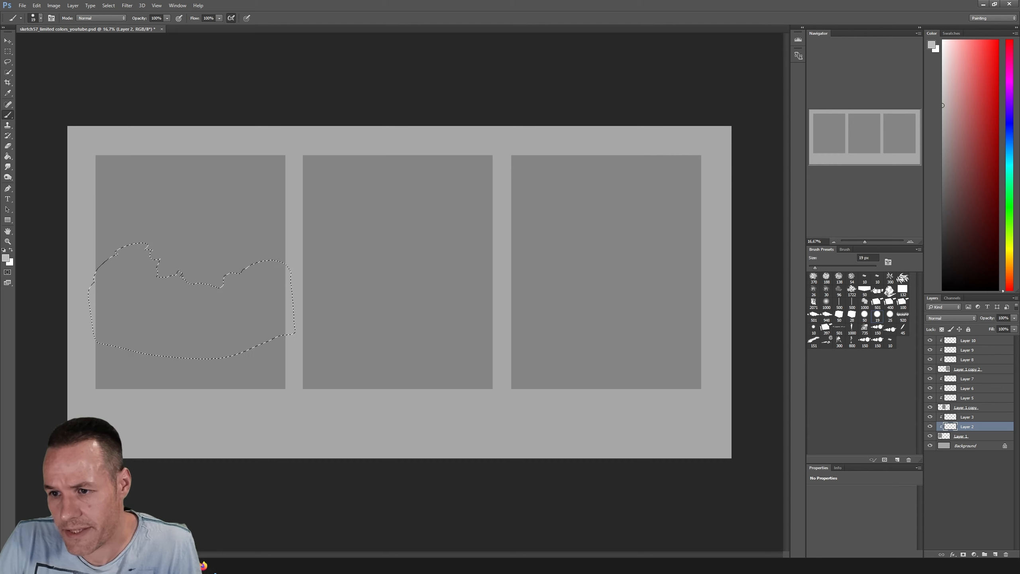
mouse_move(177, 266)
mouse_down()
mouse_move(109, 273)
mouse_move(157, 256)
mouse_move(216, 289)
mouse_move(278, 287)
mouse_move(203, 292)
mouse_move(266, 290)
mouse_move(225, 316)
mouse_move(123, 339)
mouse_move(93, 335)
mouse_move(94, 325)
mouse_move(322, 332)
mouse_up()
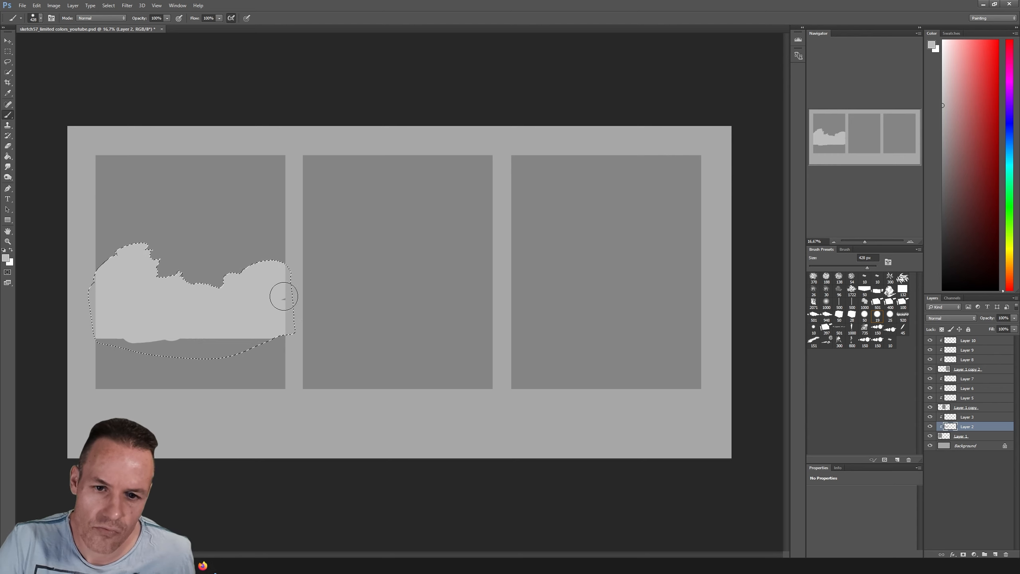
key(l)
key(ctrl+d)
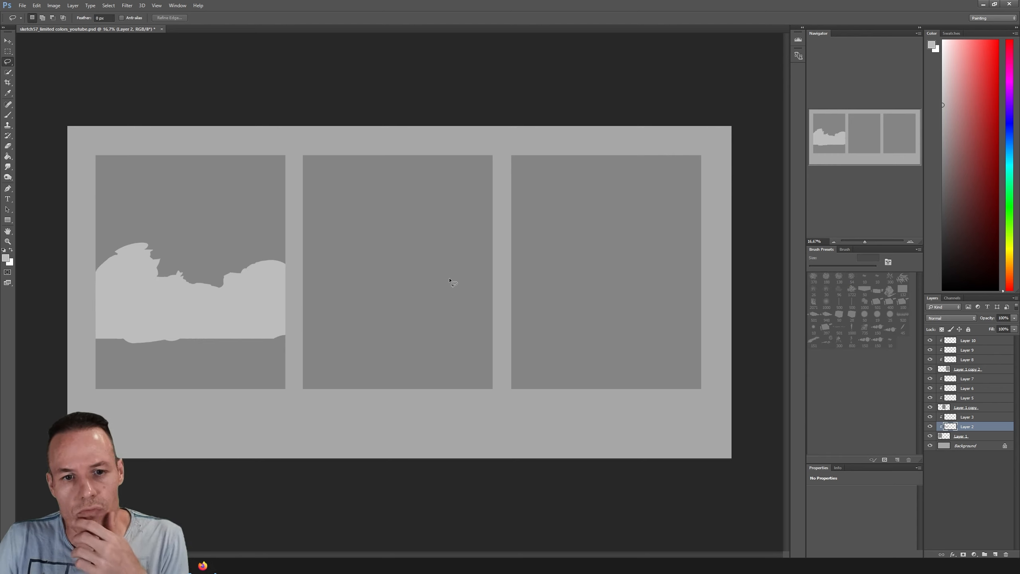
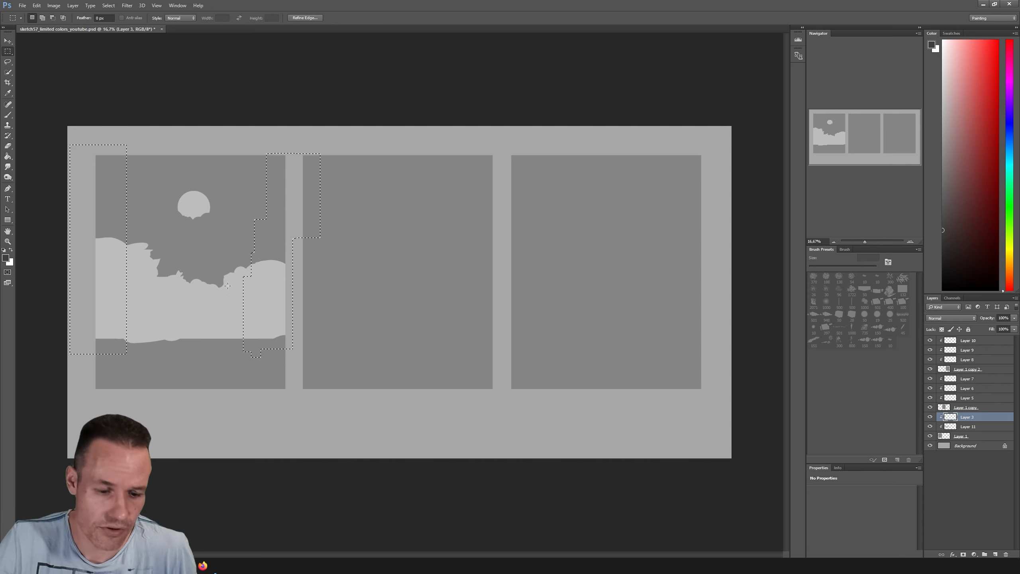
Clear the selection, add a new layer above the whole stack and draw a straight red horizon line across the first frame with a 13 px brush
key(l)
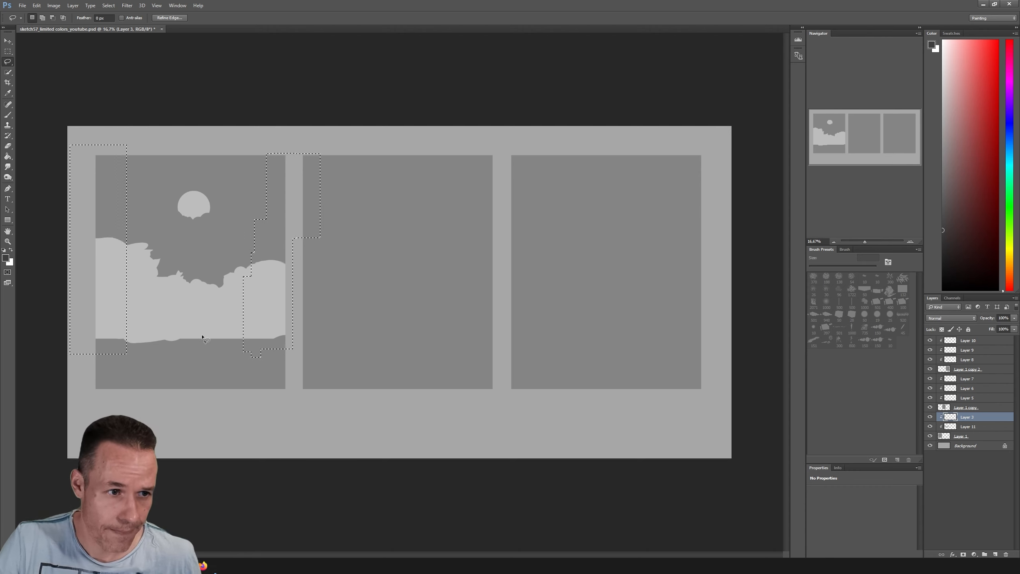
key(ctrl+d)
click(968, 340)
click(996, 555)
key(b)
click(984, 78)
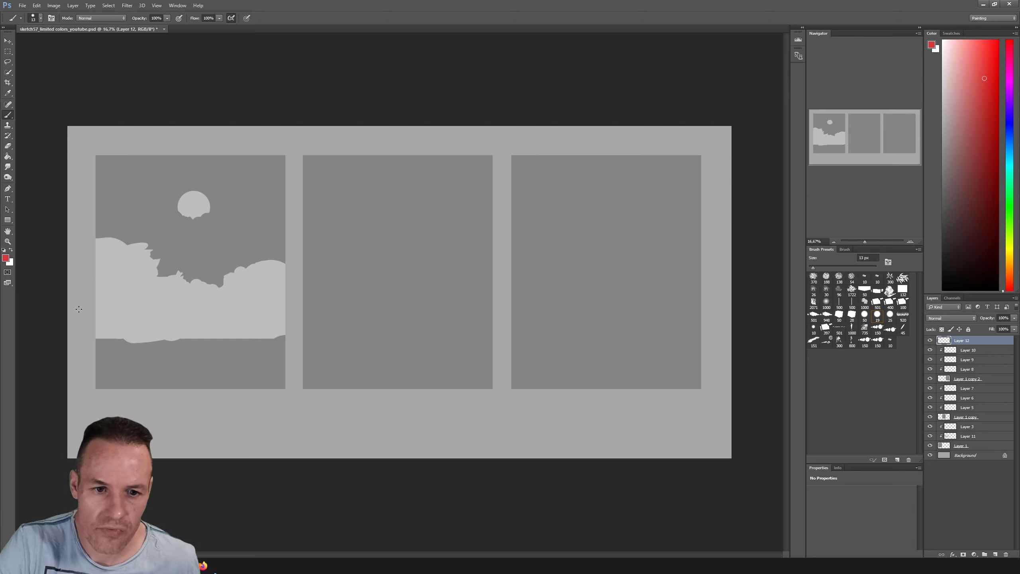
drag(79, 308, 327, 309)
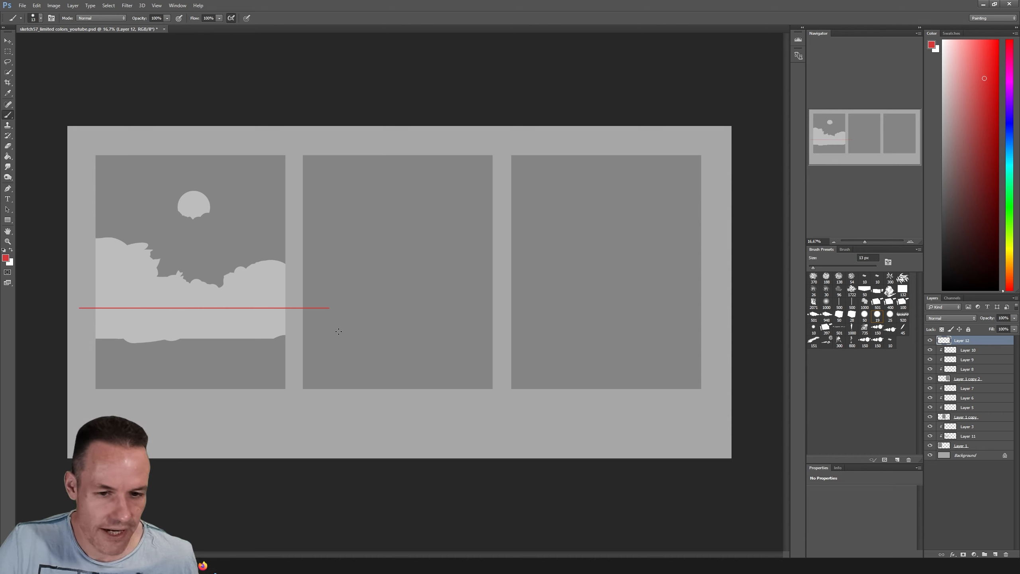
Lasso the part of the red horizon line that overshoots into the second frame, delete it and clear the selection
key(l)
mouse_move(298, 299)
mouse_down()
mouse_move(340, 307)
mouse_move(297, 300)
mouse_up()
key(Delete)
key(ctrl+d)
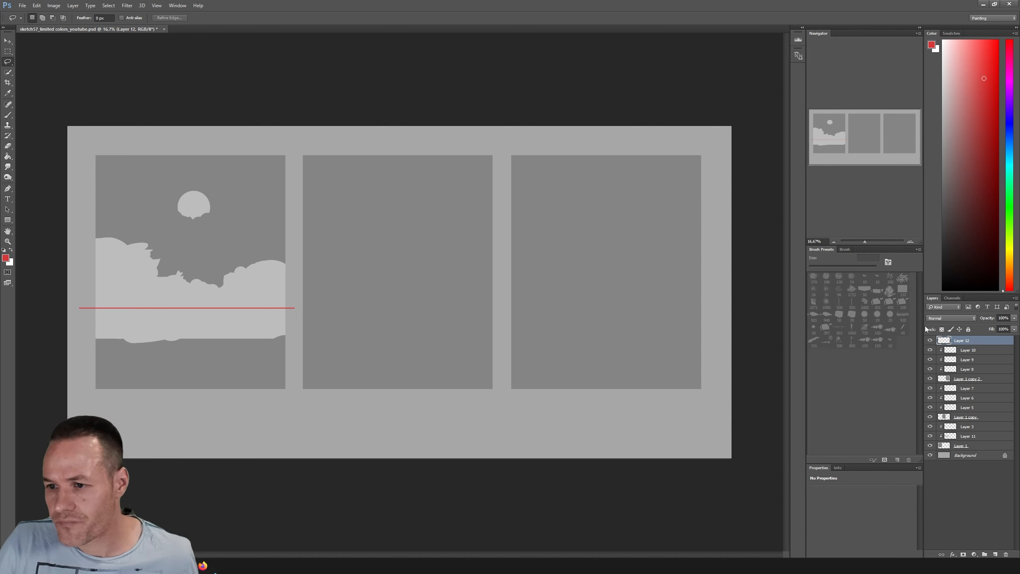
On Layer 3, choose dark grey and lasso two perspective wedges fanning from the horizon's middle to both sides of the first frame
click(962, 429)
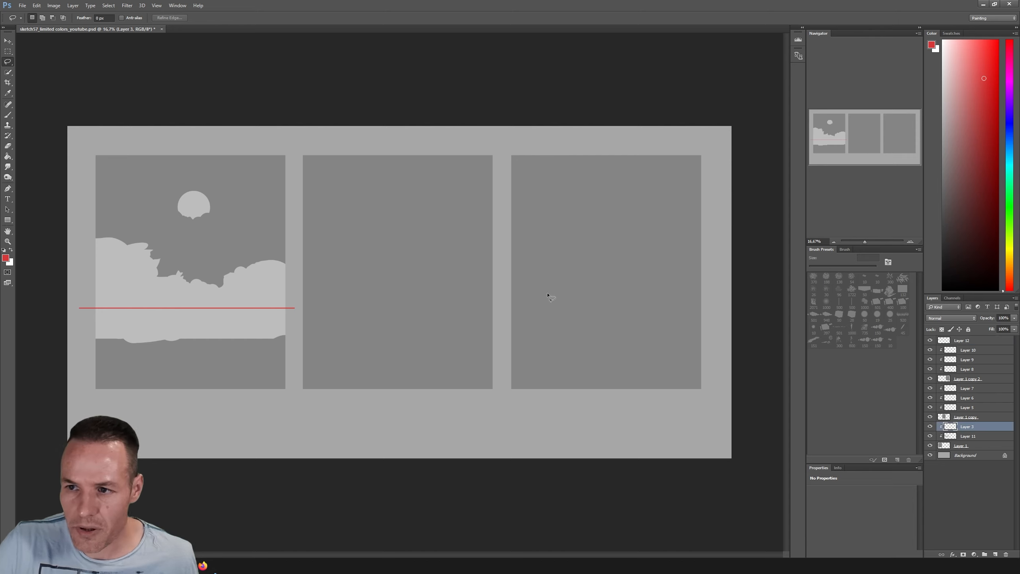
click(943, 228)
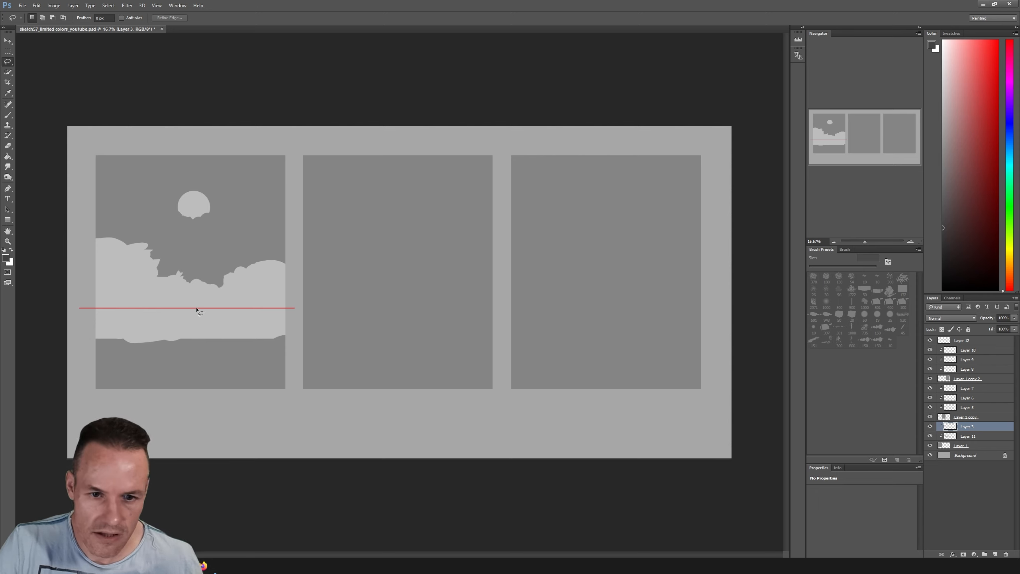
mouse_move(197, 310)
mouse_down()
mouse_move(295, 327)
mouse_move(275, 400)
mouse_move(286, 376)
mouse_up()
key(shift)
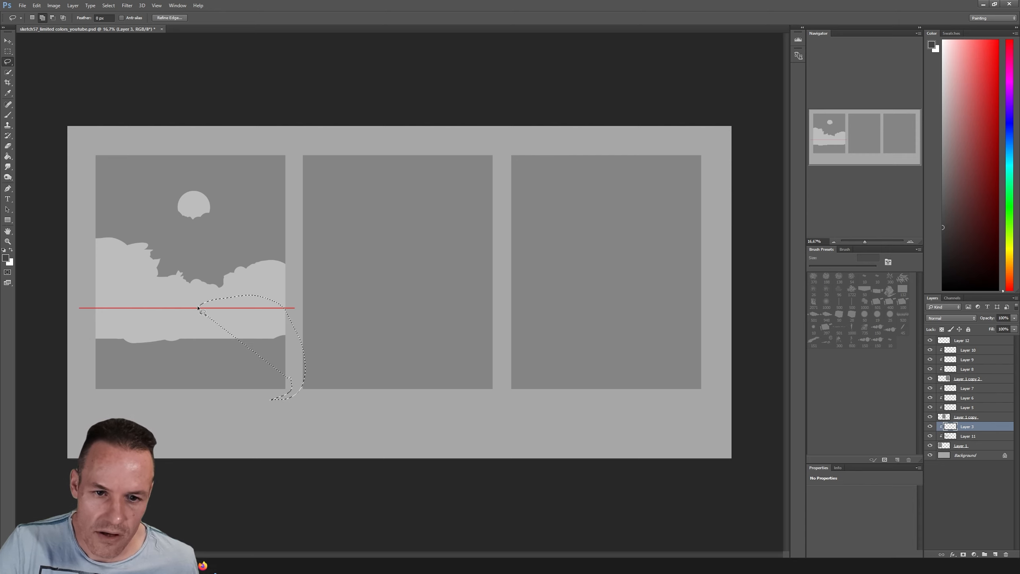
mouse_move(197, 309)
mouse_down()
mouse_move(173, 299)
mouse_move(110, 312)
mouse_move(88, 379)
mouse_move(86, 365)
mouse_move(141, 306)
mouse_up()
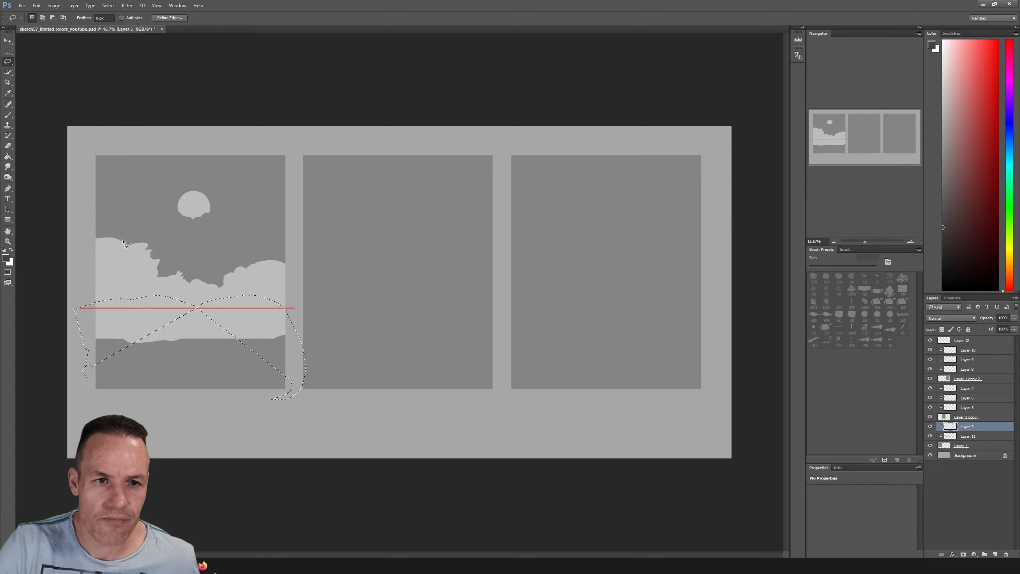
Add overlapping rectangular marquees to the selection to form the stepped building silhouette along the first frame's right side
click(9, 52)
key(shift)
mouse_move(268, 302)
mouse_down()
mouse_move(241, 242)
mouse_move(279, 283)
mouse_move(285, 307)
mouse_up()
drag(265, 159, 322, 280)
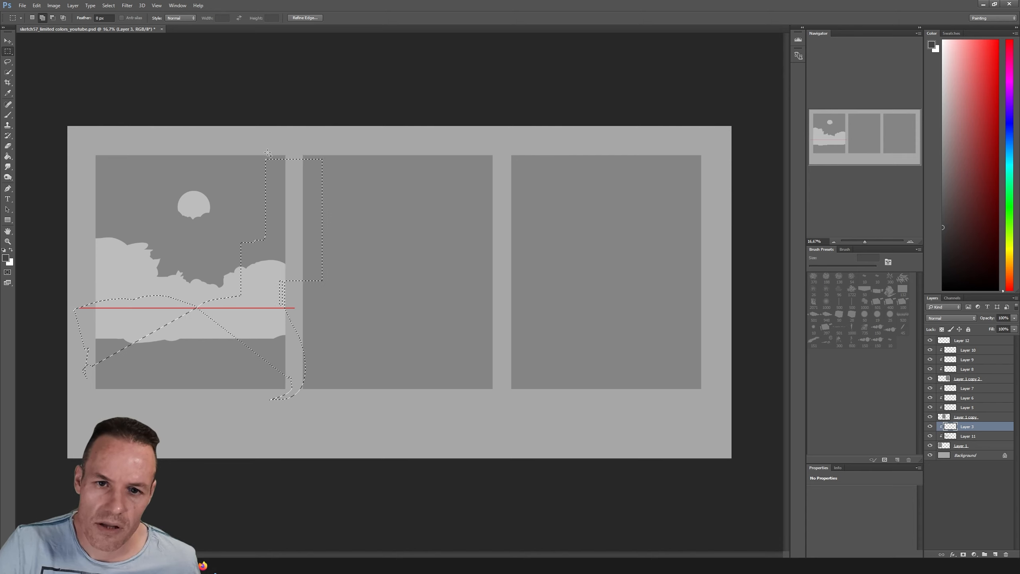
drag(269, 153, 300, 173)
drag(263, 214, 277, 257)
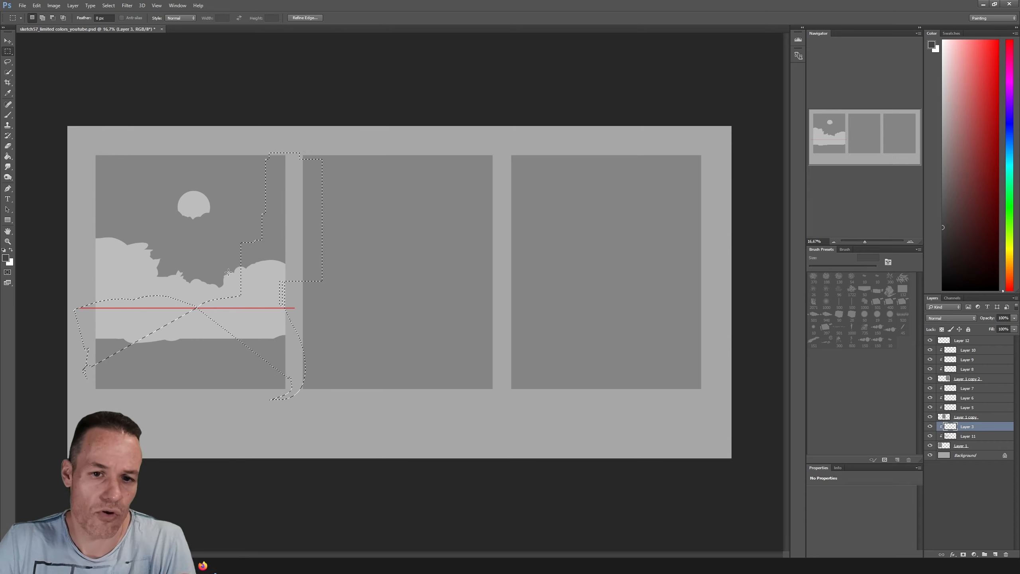
Add rectangular marquees of varying heights to the selection to form the building silhouettes along the first frame's left side
drag(85, 151, 120, 281)
drag(89, 278, 116, 305)
drag(124, 235, 140, 281)
drag(124, 274, 145, 305)
drag(154, 271, 168, 336)
drag(104, 168, 123, 209)
Refine the building selection with the Lasso, chamfering corners and adjusting edges on both sides of the street
key(l)
drag(241, 251, 248, 242)
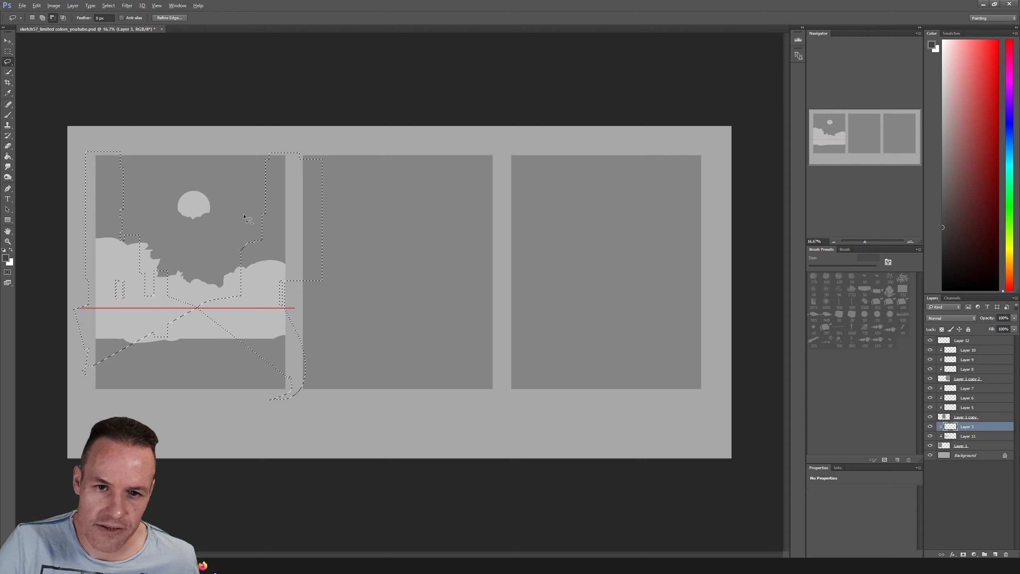
mouse_move(273, 151)
mouse_down()
mouse_move(260, 168)
mouse_move(261, 157)
mouse_up()
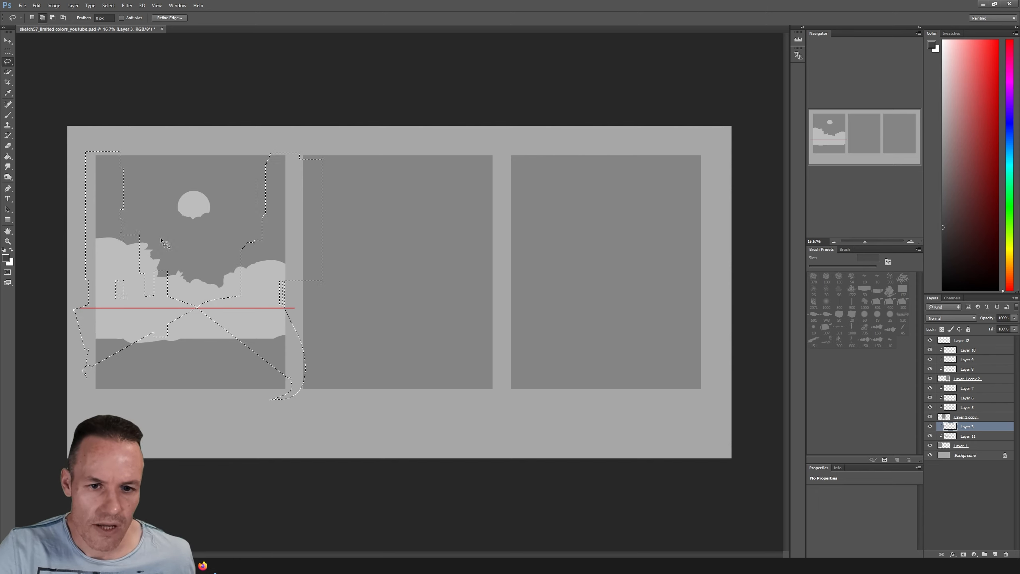
drag(162, 268, 173, 286)
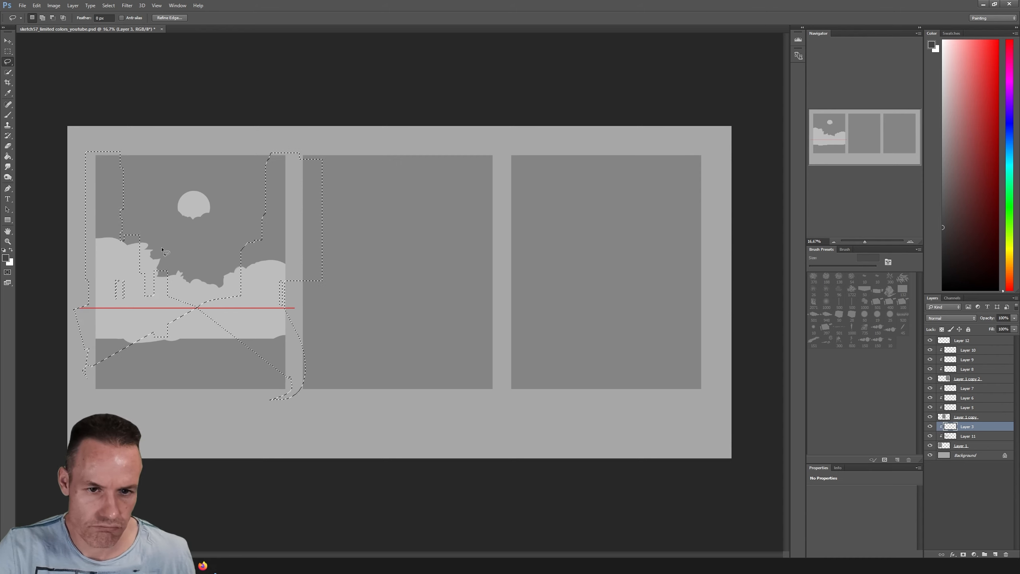
key(alt)
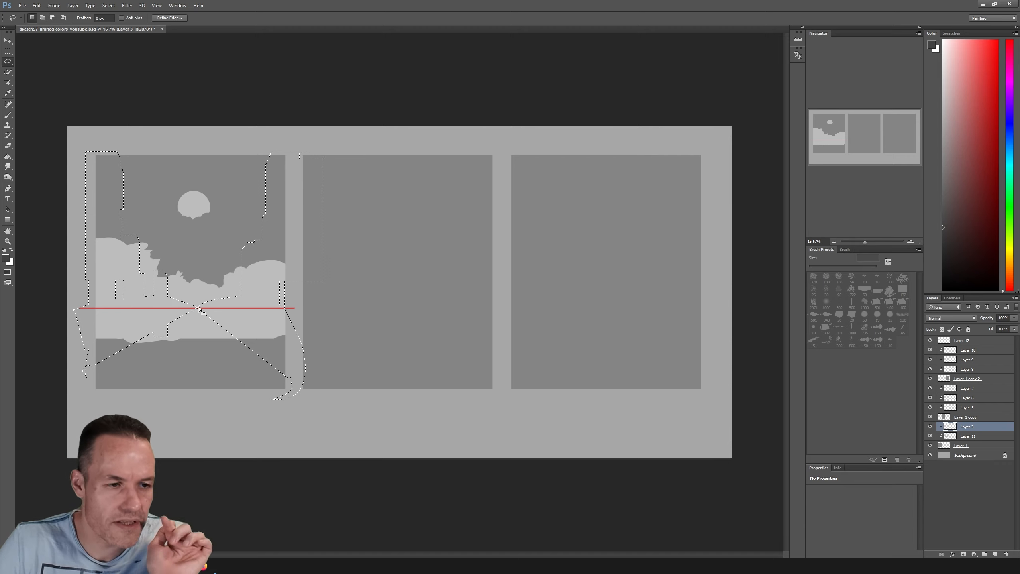
Paint the building selection on Layer 3 dark grey with a 499 px brush and clear the selection
key(b)
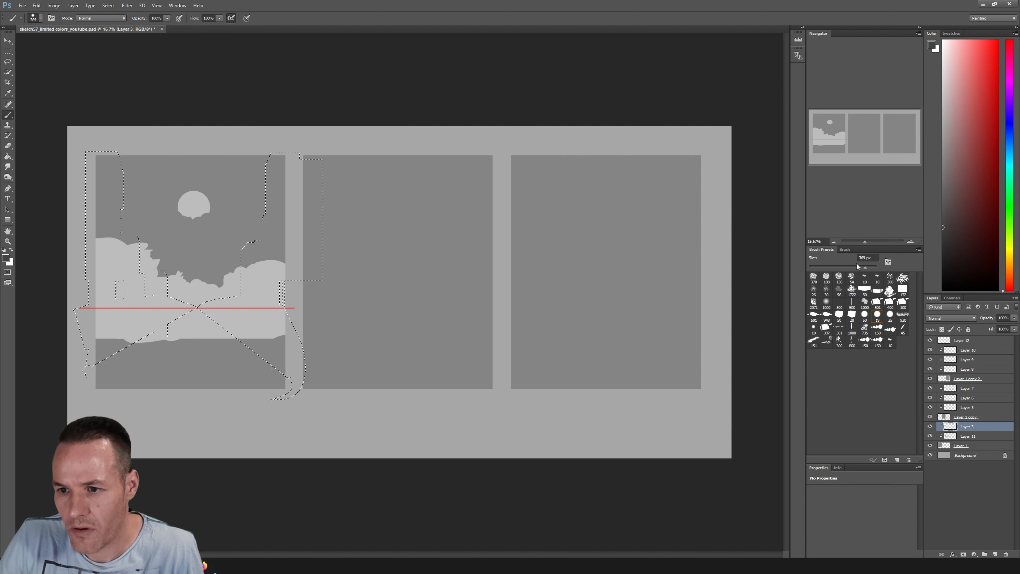
drag(224, 335, 207, 318)
mouse_move(202, 271)
mouse_down()
mouse_move(256, 251)
mouse_move(247, 358)
mouse_move(298, 270)
mouse_move(266, 394)
mouse_move(162, 346)
mouse_move(157, 282)
mouse_move(109, 234)
mouse_move(96, 265)
mouse_move(116, 343)
mouse_move(175, 316)
mouse_up()
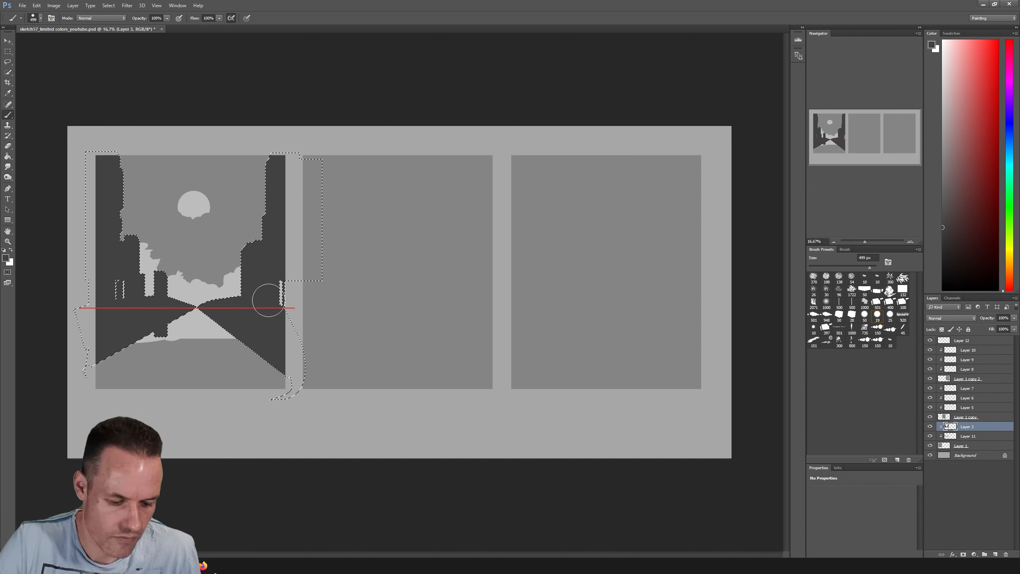
key(l)
key(ctrl+d)
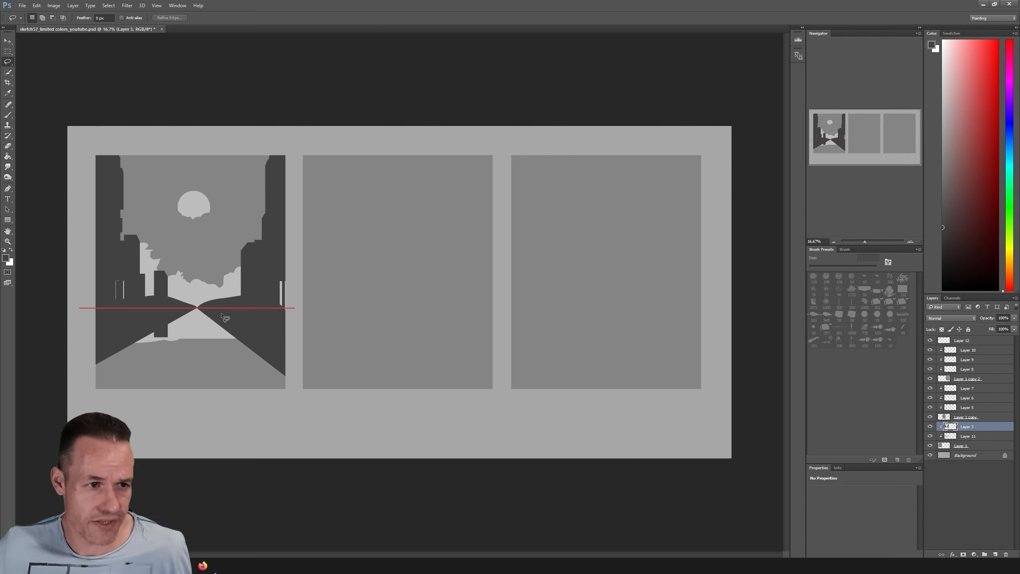
Move Layer 3 and Layer 12 together straight down so the buildings and horizon line sit lower in the first frame
key(v)
ctrl+click(961, 340)
drag(216, 297, 215, 313)
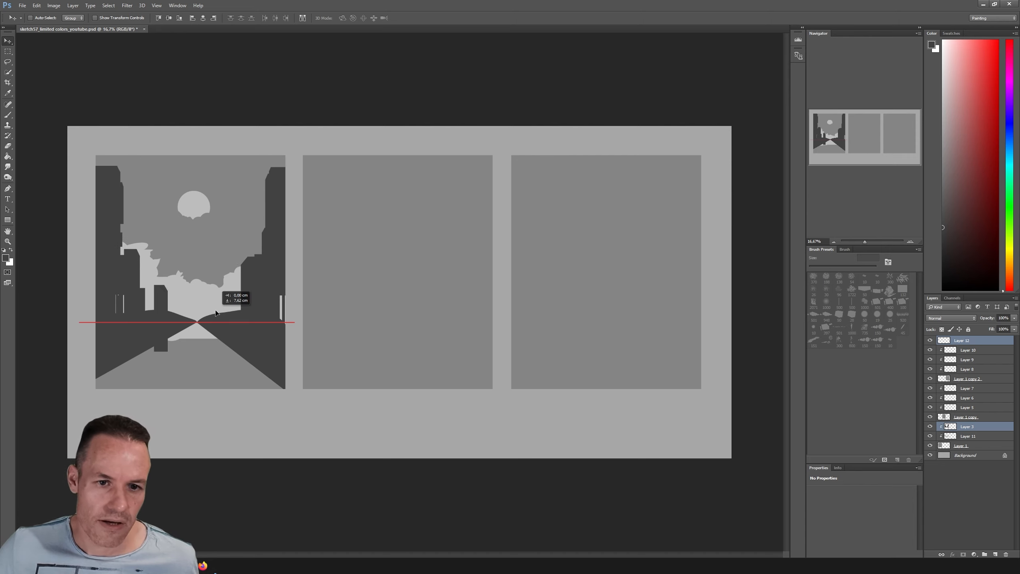
drag(215, 312, 216, 321)
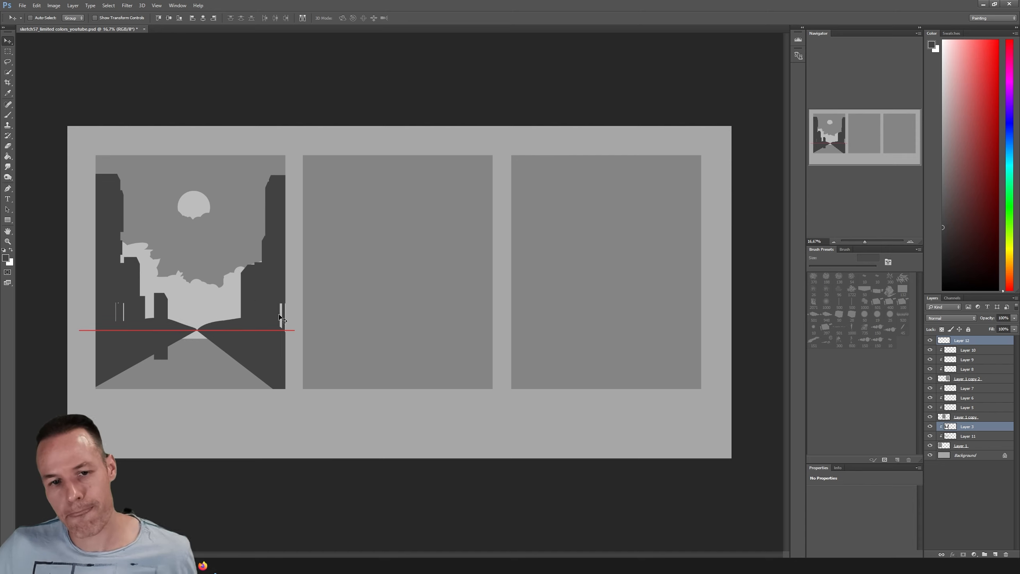
Check Layer 12 by switching its visibility off and on, and lower its opacity so the red horizon line is fainter
click(965, 427)
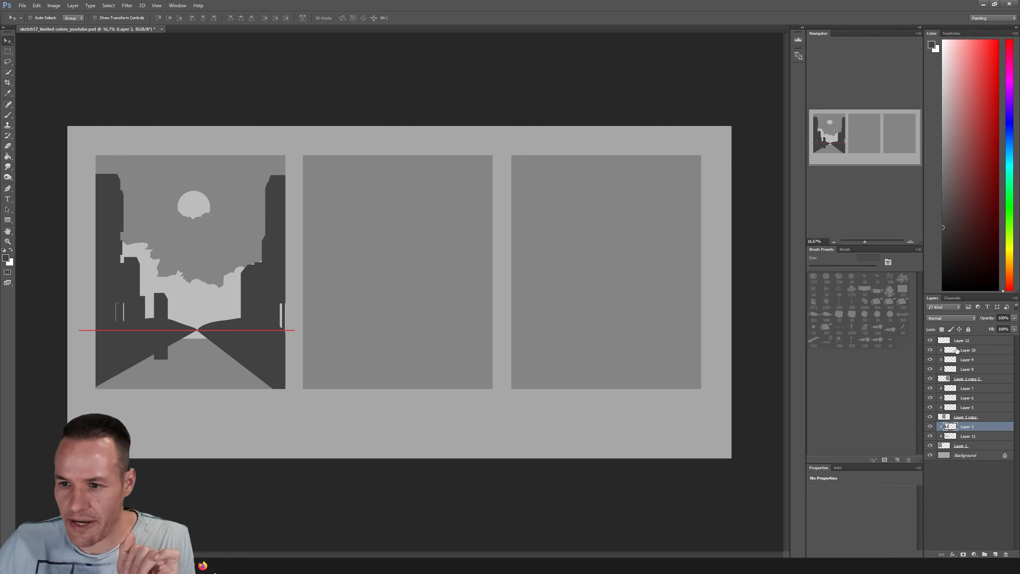
click(930, 340)
click(930, 341)
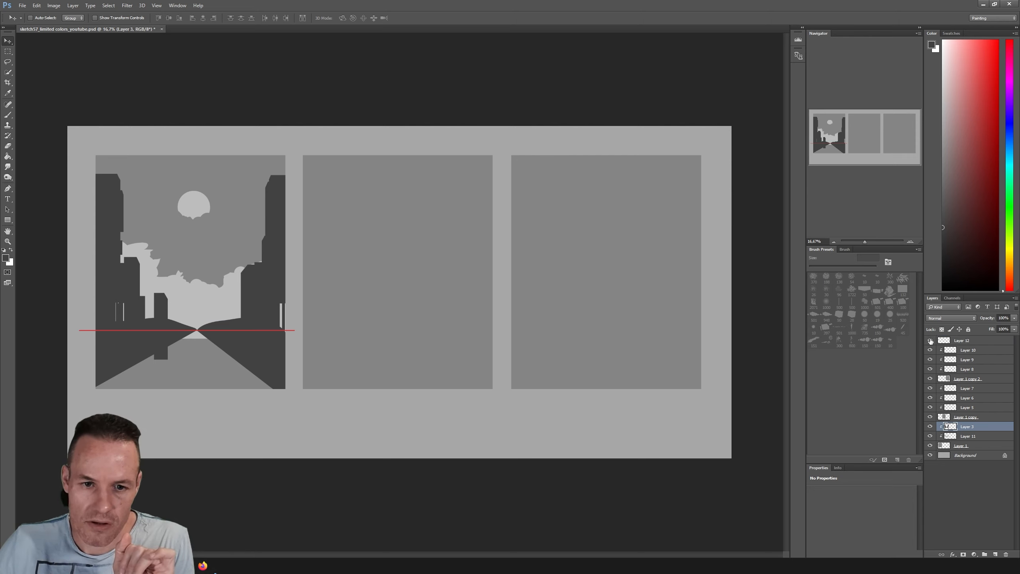
click(965, 342)
click(1014, 317)
drag(1014, 327, 993, 327)
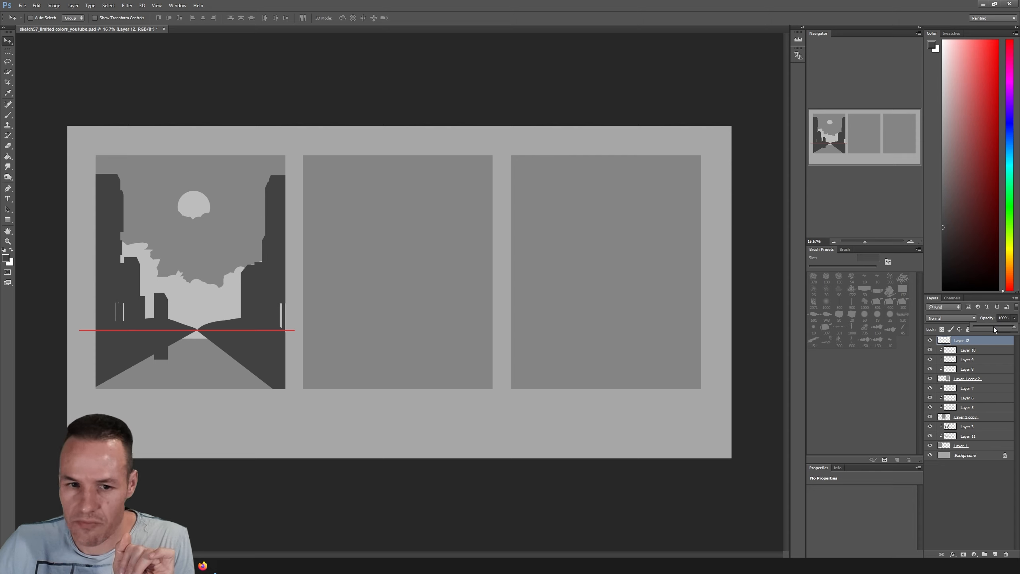
On Layer 3, cut a rectangular opening out of the dark shapes around the vanishing point, widen it with a second marquee and deselect
click(965, 425)
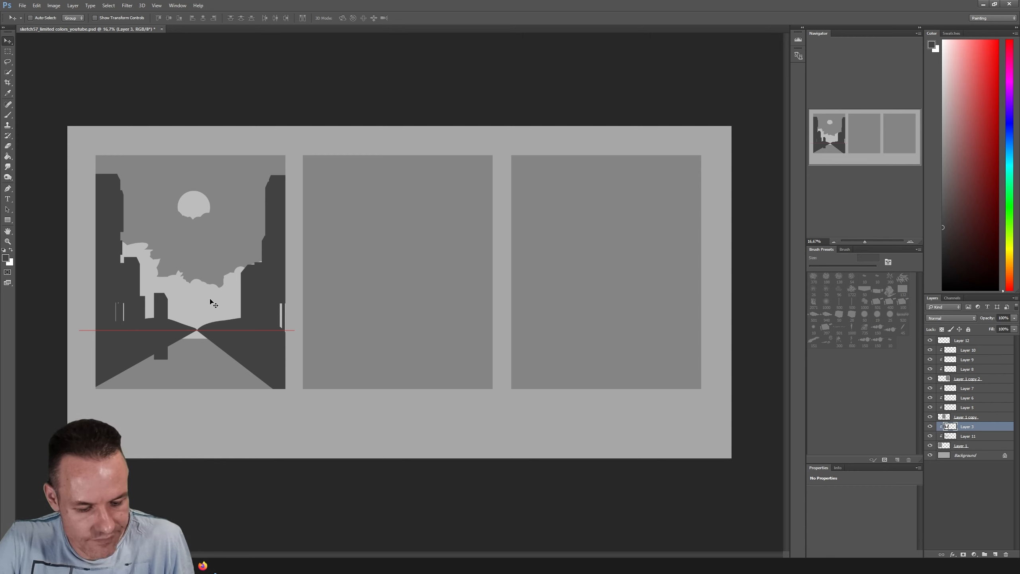
click(8, 51)
drag(181, 309, 212, 352)
key(Delete)
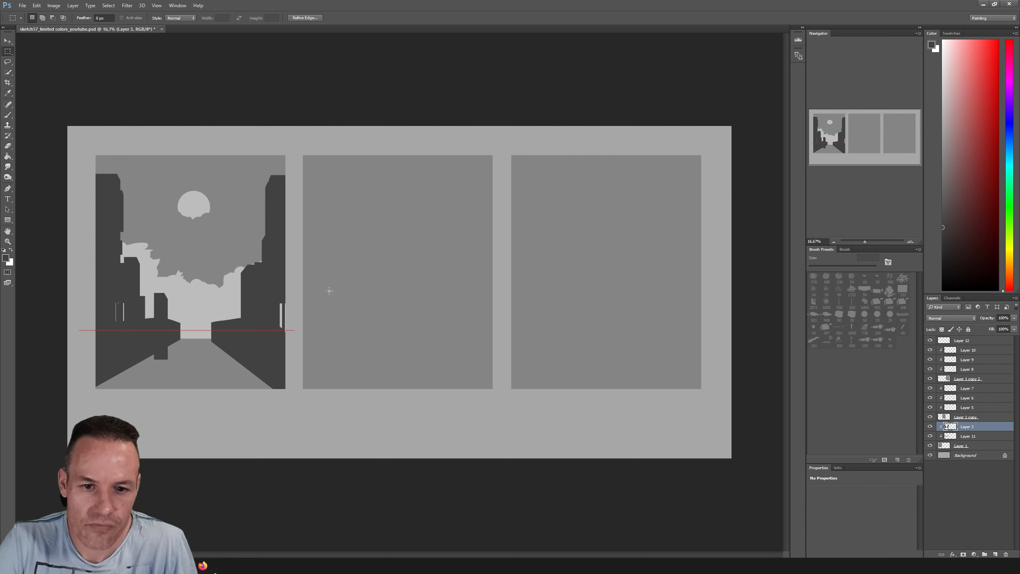
key(ctrl+d)
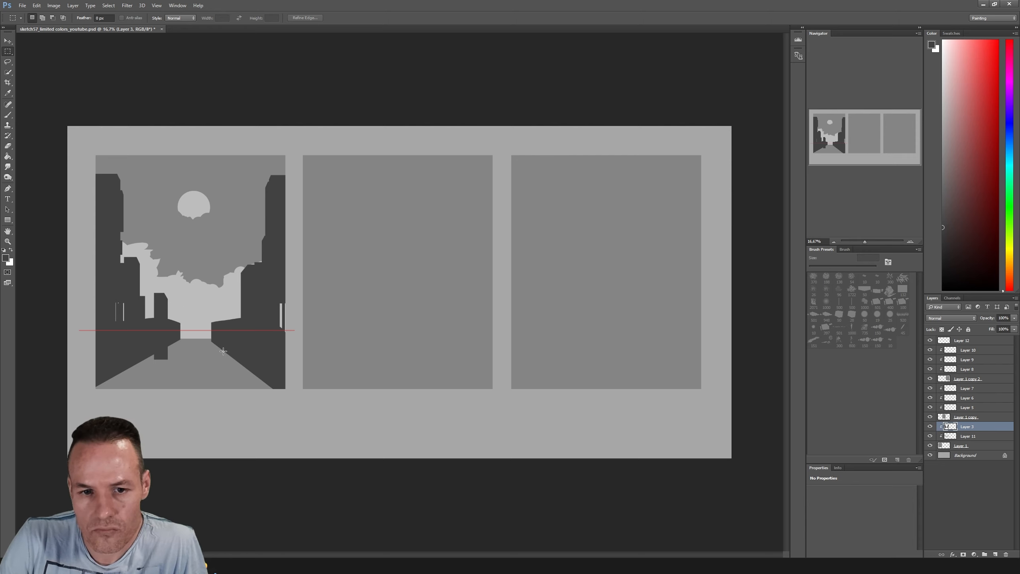
drag(173, 315, 219, 360)
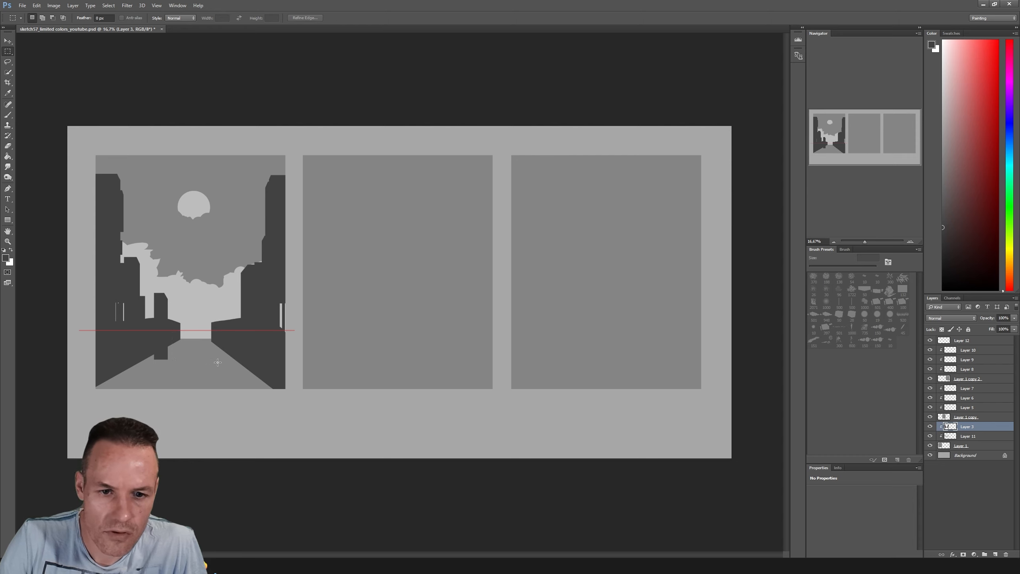
key(Delete)
key(ctrl+d)
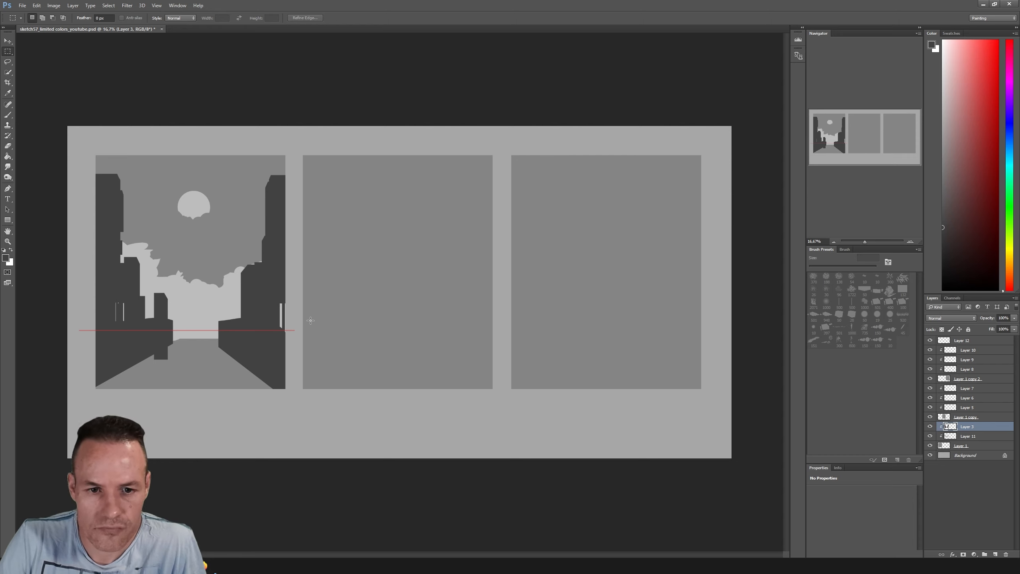
On Layer 11, marquee a strip across the far end of the street, fill it with the sampled light grey and deselect
click(968, 436)
click(930, 436)
click(931, 436)
drag(160, 315, 261, 342)
key(i)
click(208, 322)
key(alt+BackSpace)
key(ctrl+d)
key(l)
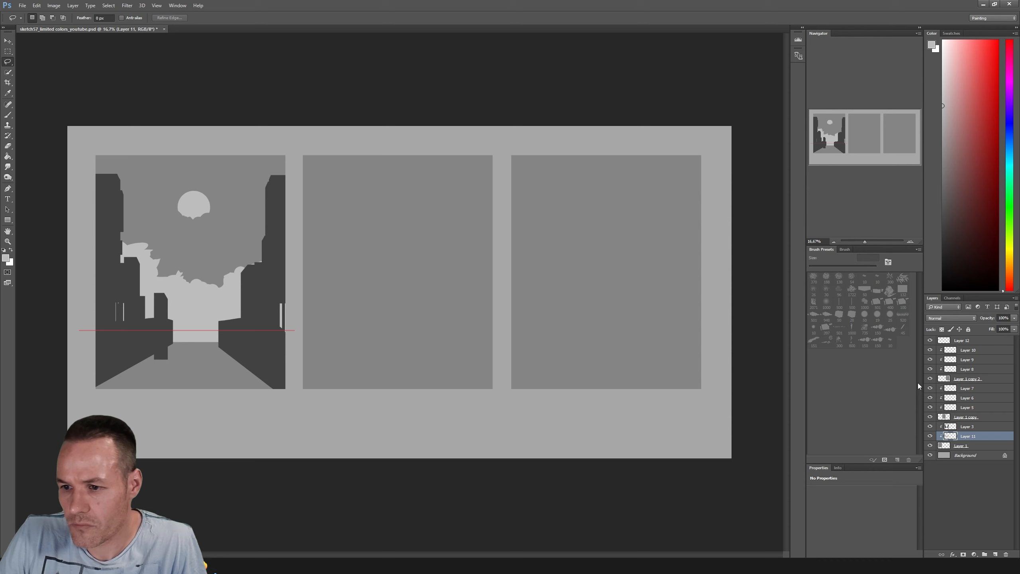
On Layer 3, sample the dark grey and paint a sloping edge on the right-hand building beside the opening with a 77 px brush
click(966, 427)
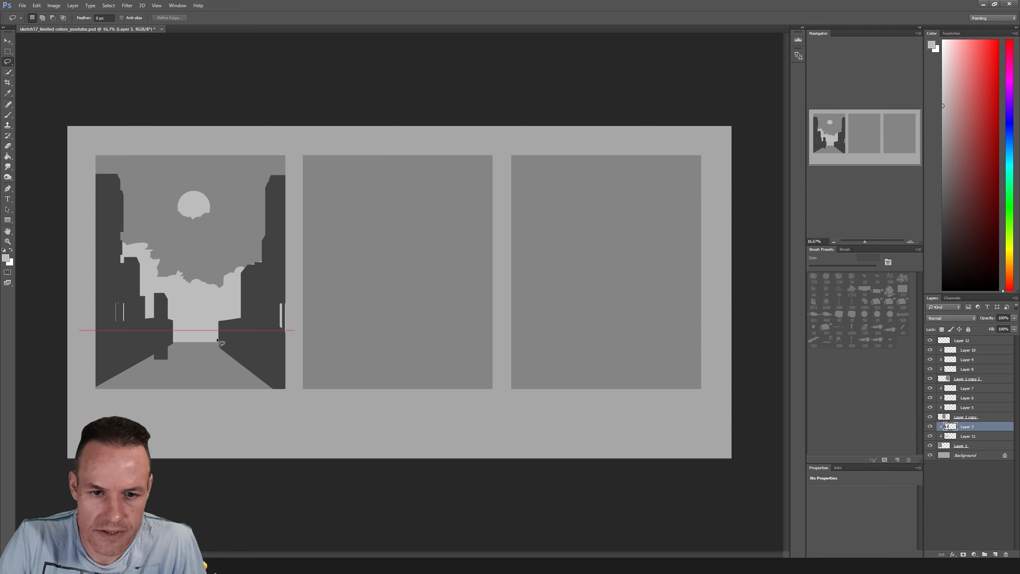
key(b)
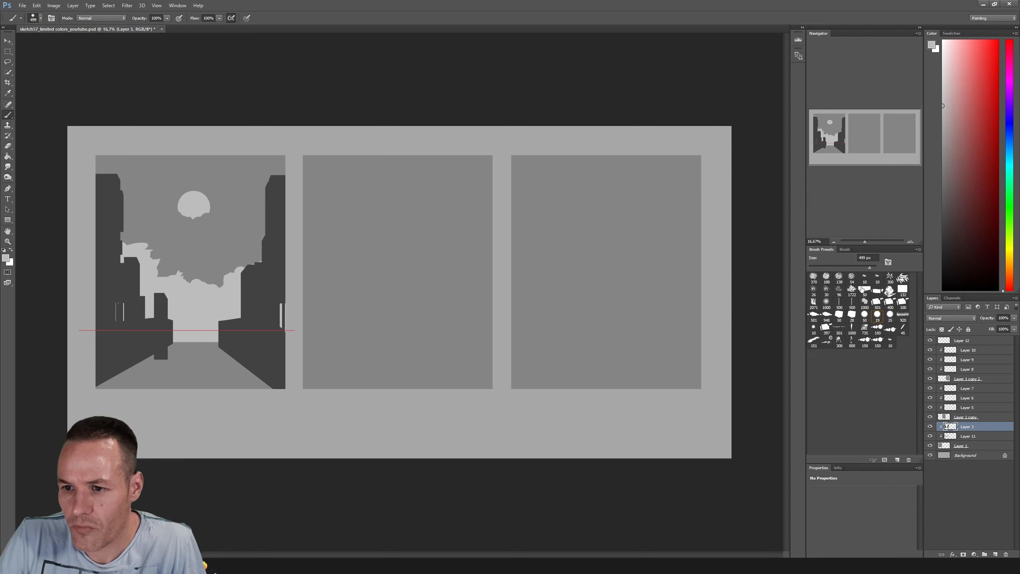
drag(840, 268, 834, 268)
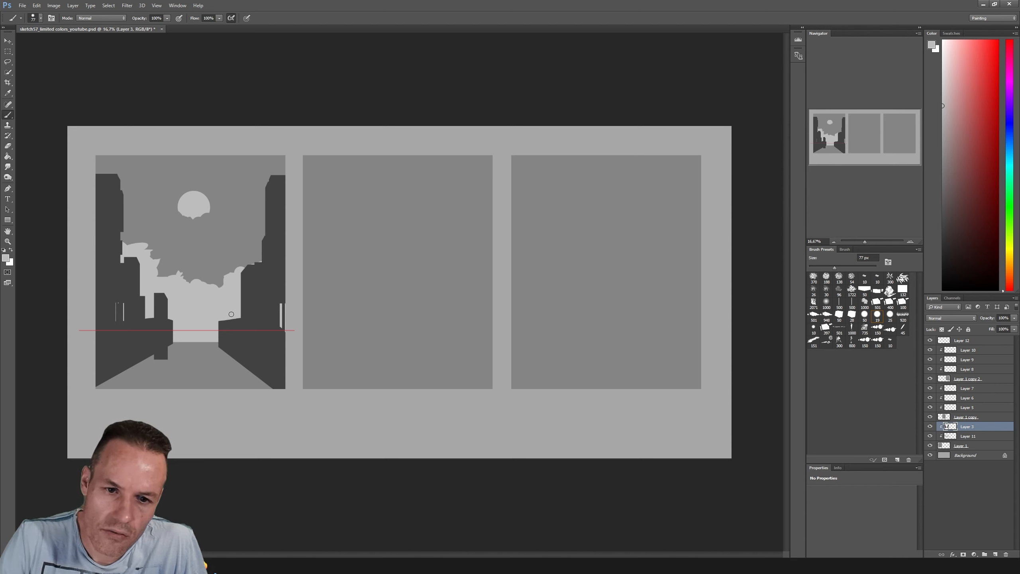
alt+click(247, 312)
mouse_move(234, 291)
mouse_down()
mouse_move(234, 320)
mouse_move(242, 283)
mouse_move(237, 292)
mouse_up()
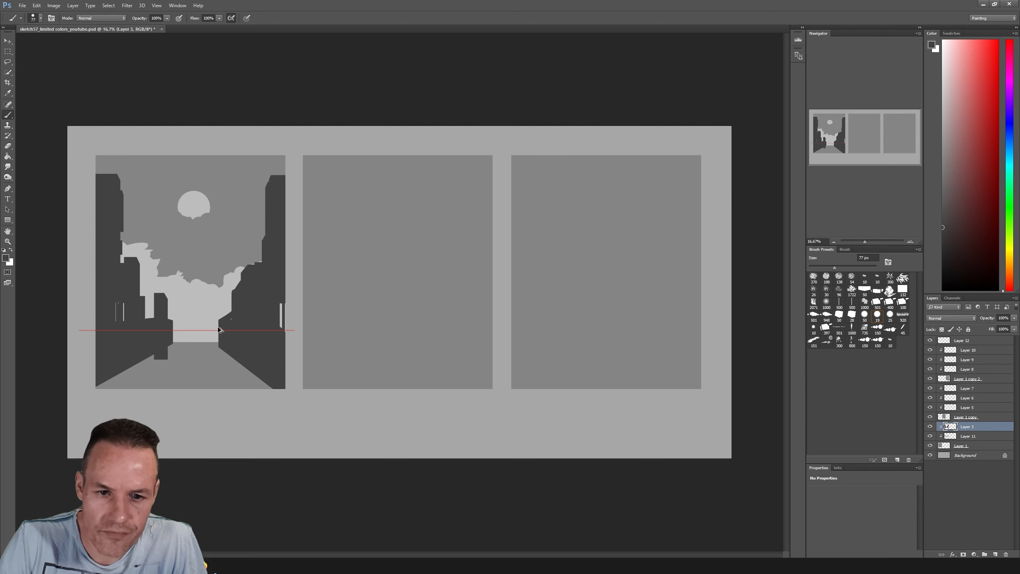
Mark the vanishing point with a dark dot and extend the outer buildings on both sides up to the first frame's top edge
click(198, 330)
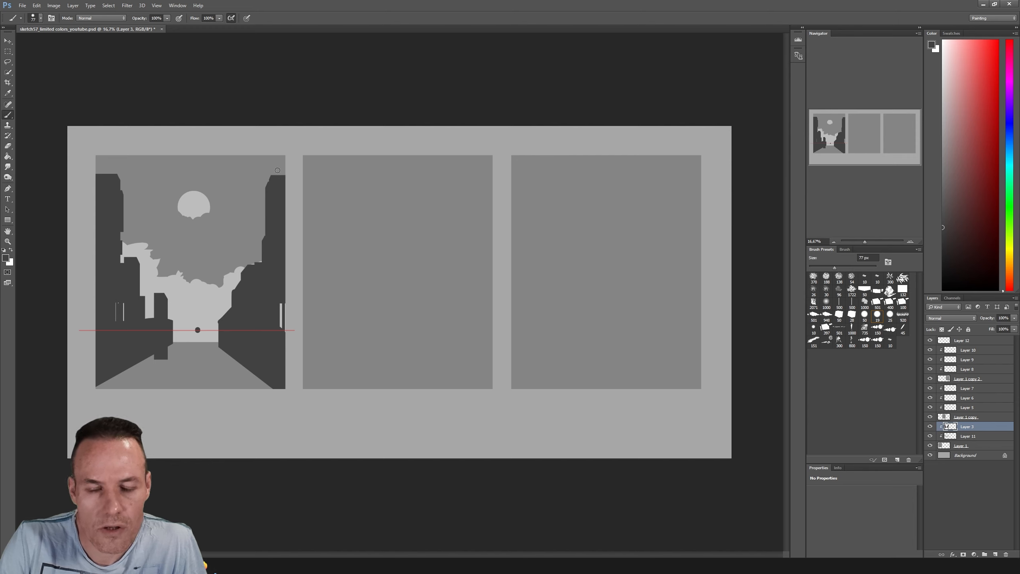
mouse_move(117, 167)
mouse_down()
mouse_move(100, 181)
mouse_move(96, 160)
mouse_up()
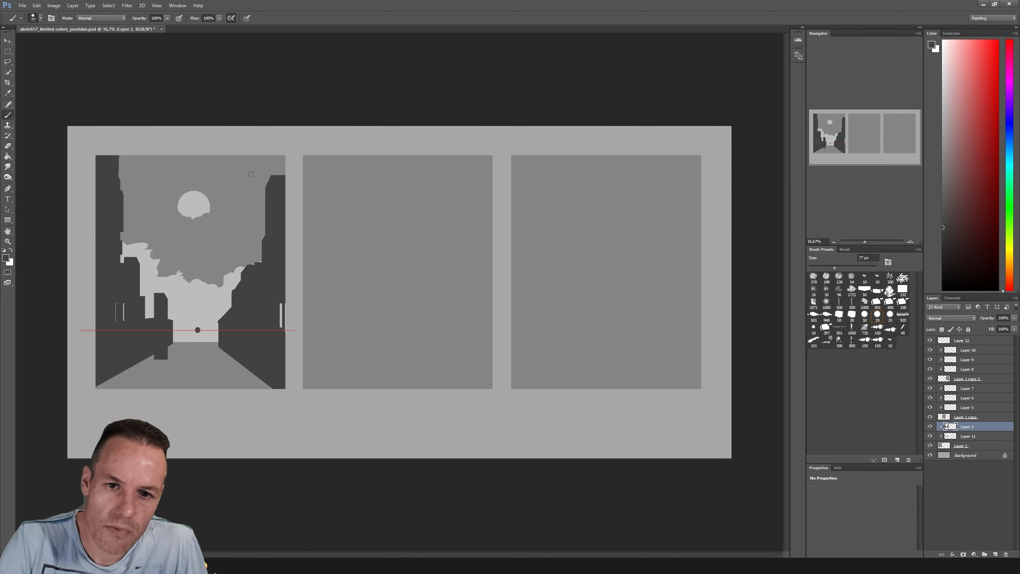
mouse_move(272, 159)
mouse_down()
mouse_move(273, 154)
mouse_move(271, 192)
mouse_move(270, 152)
mouse_move(270, 188)
mouse_move(272, 152)
mouse_move(285, 173)
mouse_up()
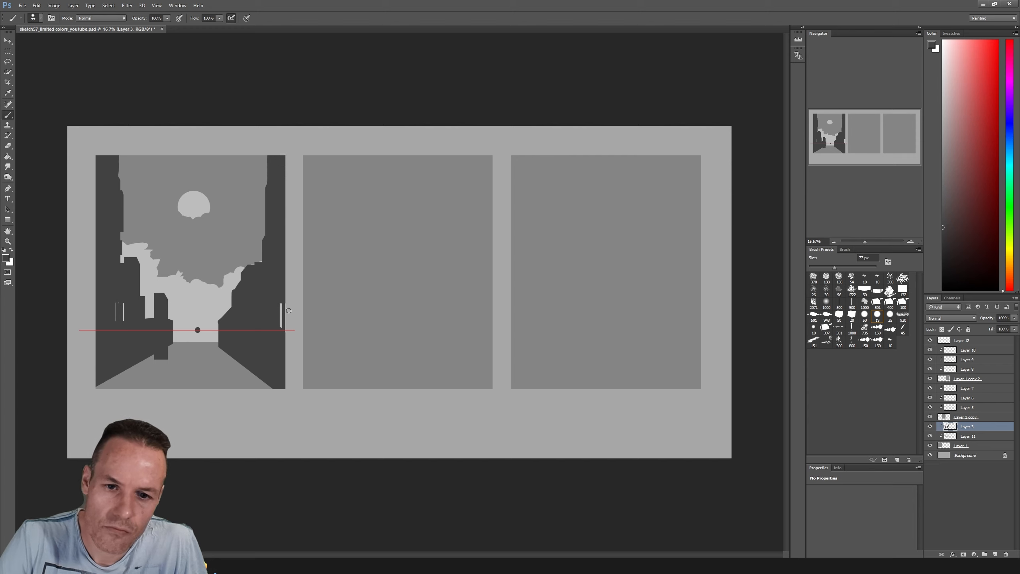
Paint over the light gaps in the dark buildings near both side edges of the first frame with the 77 px brush
drag(285, 304, 285, 347)
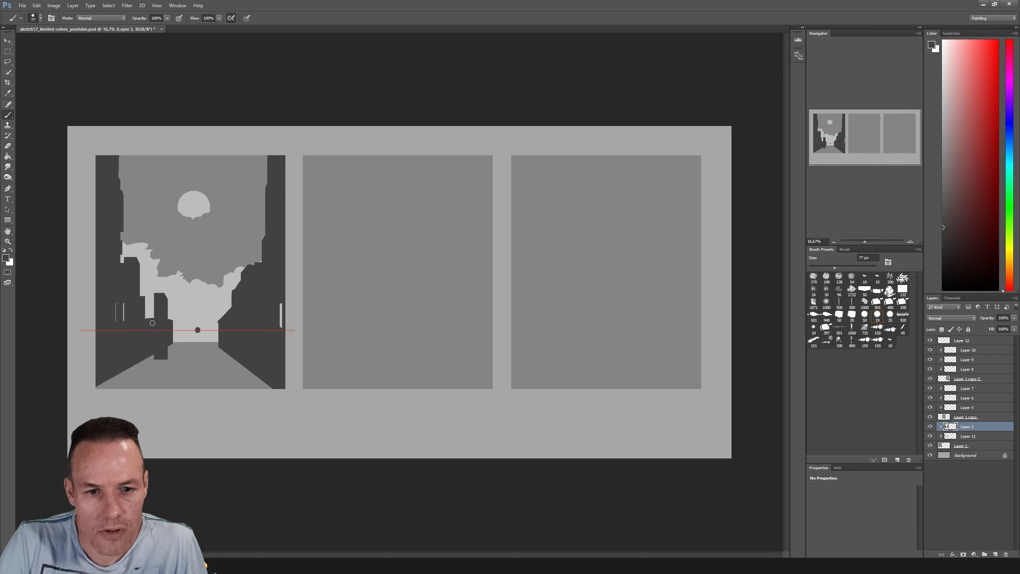
mouse_move(118, 303)
mouse_down()
mouse_move(115, 330)
mouse_move(124, 305)
mouse_up()
drag(282, 302, 280, 329)
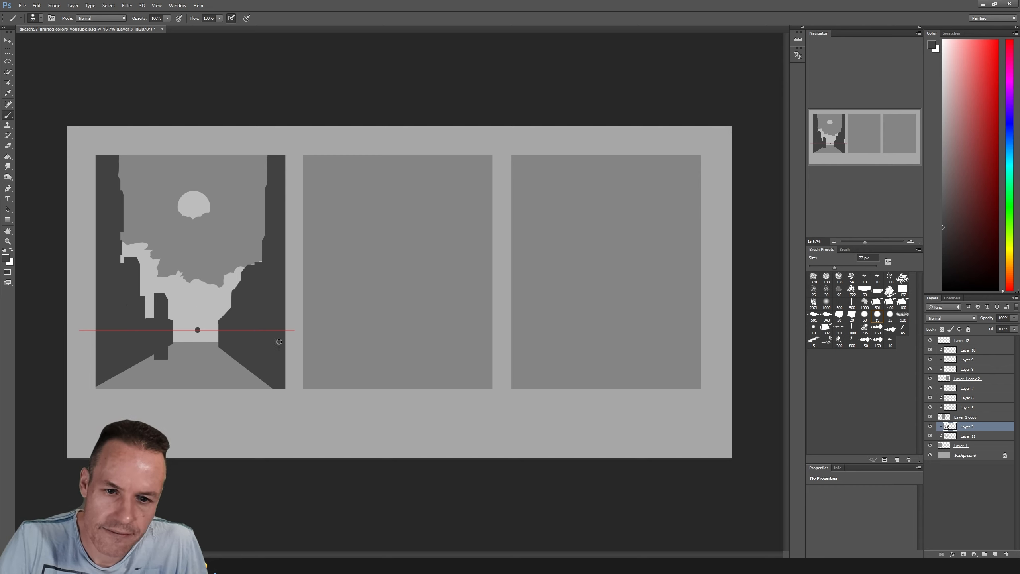
Erase the stub below the left-hand building's base, trim its inner edge, and paint a slanted dark edge beside the small light notch
key(e)
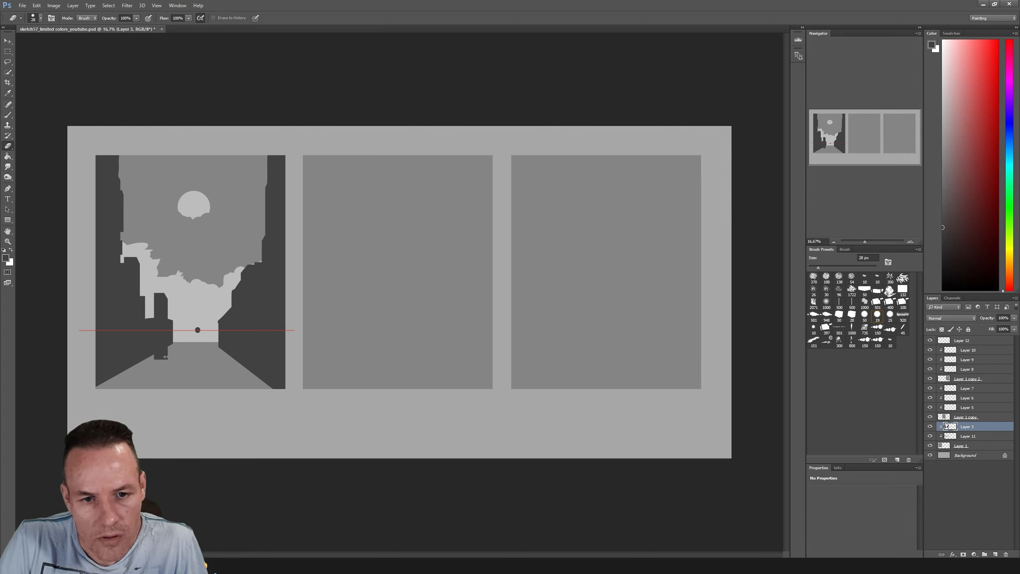
mouse_move(169, 359)
mouse_down()
mouse_move(159, 354)
mouse_move(169, 349)
mouse_up()
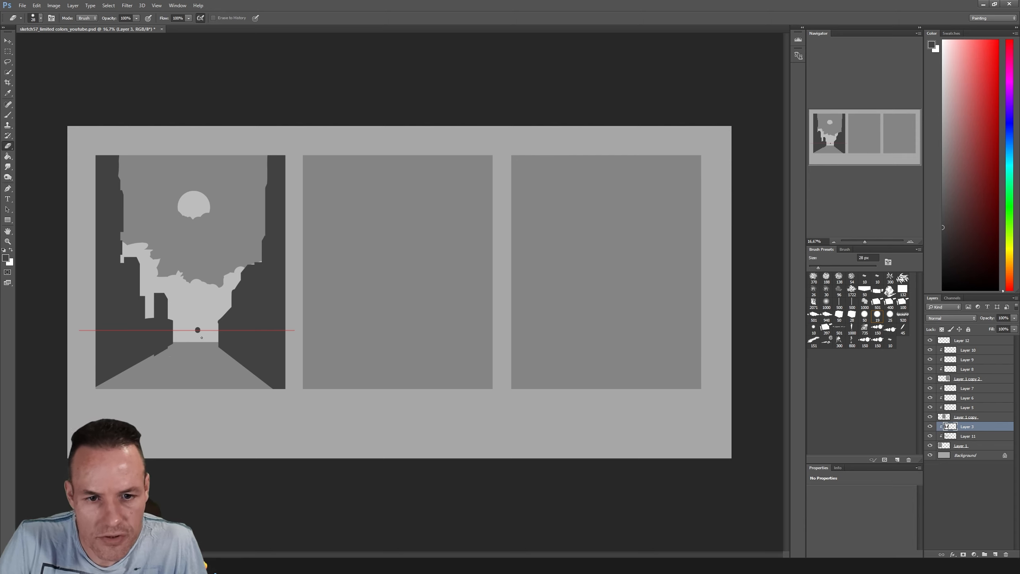
key(b)
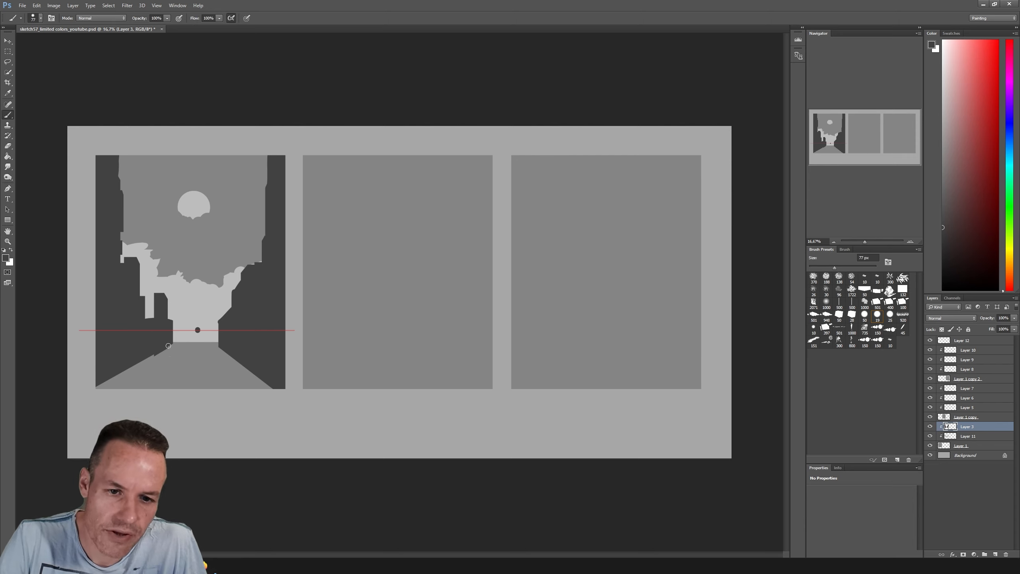
key(e)
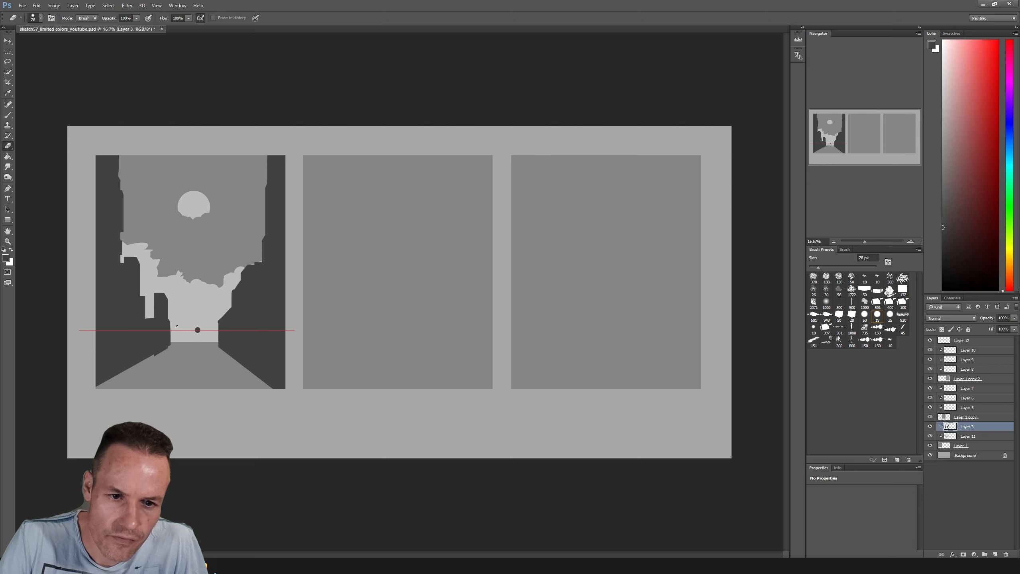
key(b)
mouse_move(141, 315)
mouse_down()
mouse_move(156, 326)
mouse_move(145, 306)
mouse_up()
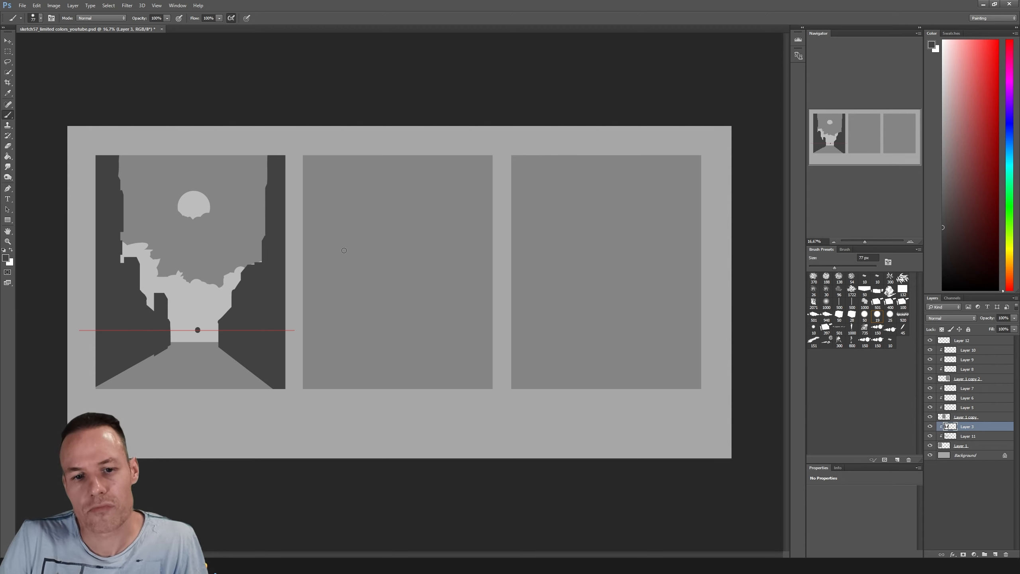
Erase the vanishing-point dot on Layer 3, and on Layer 11 extend the far-end strip slightly downward with the sampled light grey at 77 px
key(e)
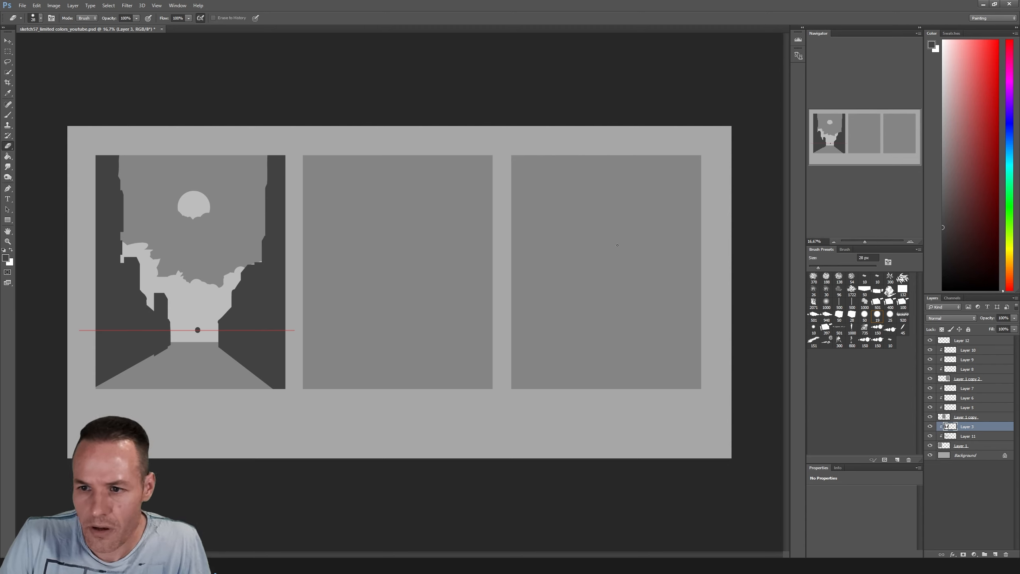
click(194, 330)
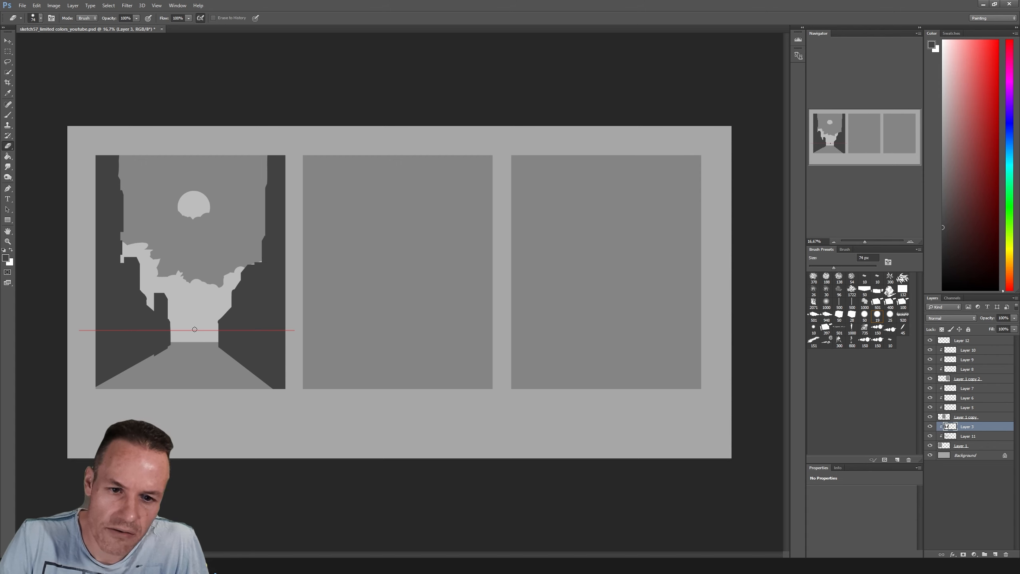
key(b)
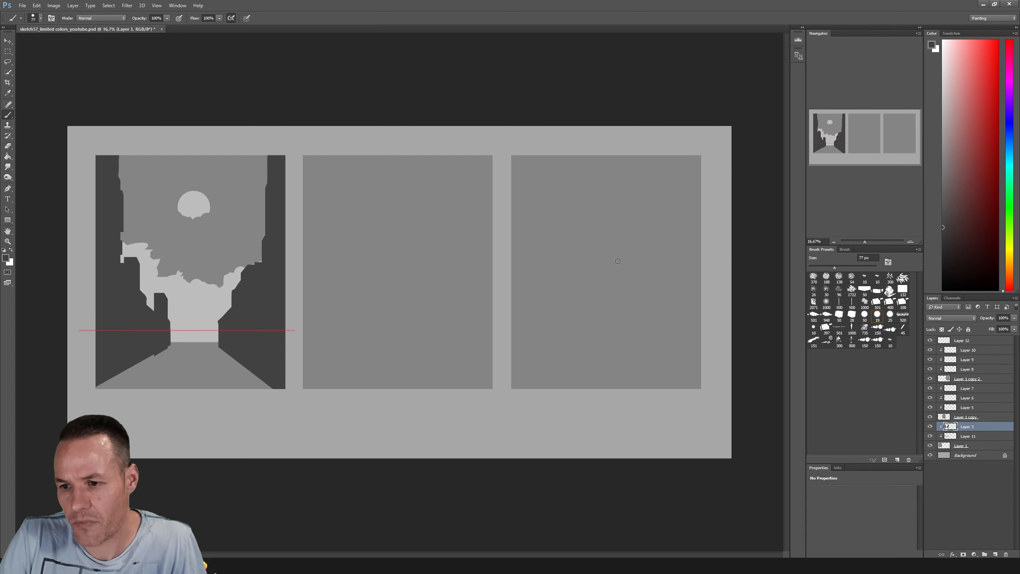
click(968, 436)
alt+click(205, 318)
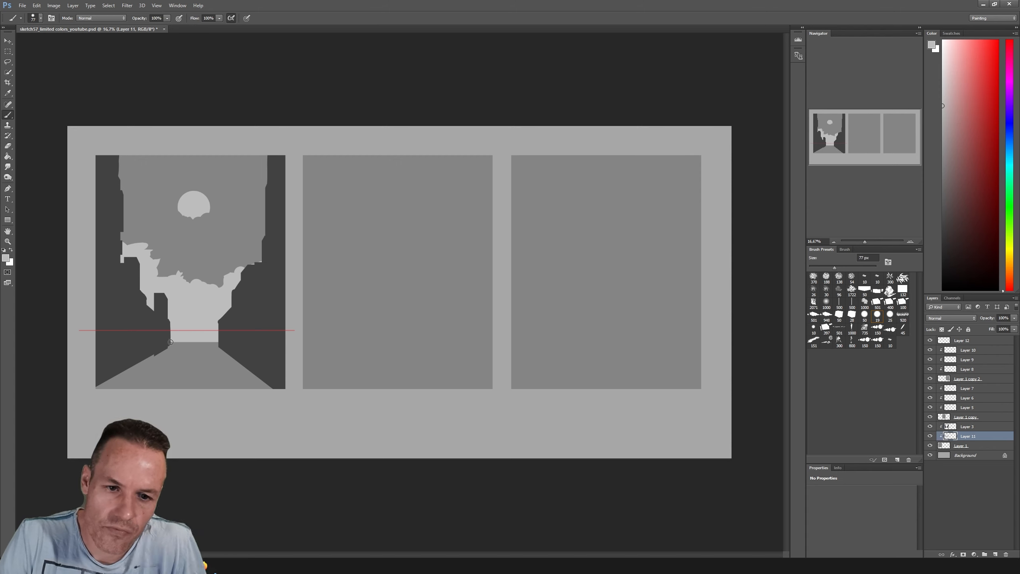
drag(170, 341, 232, 339)
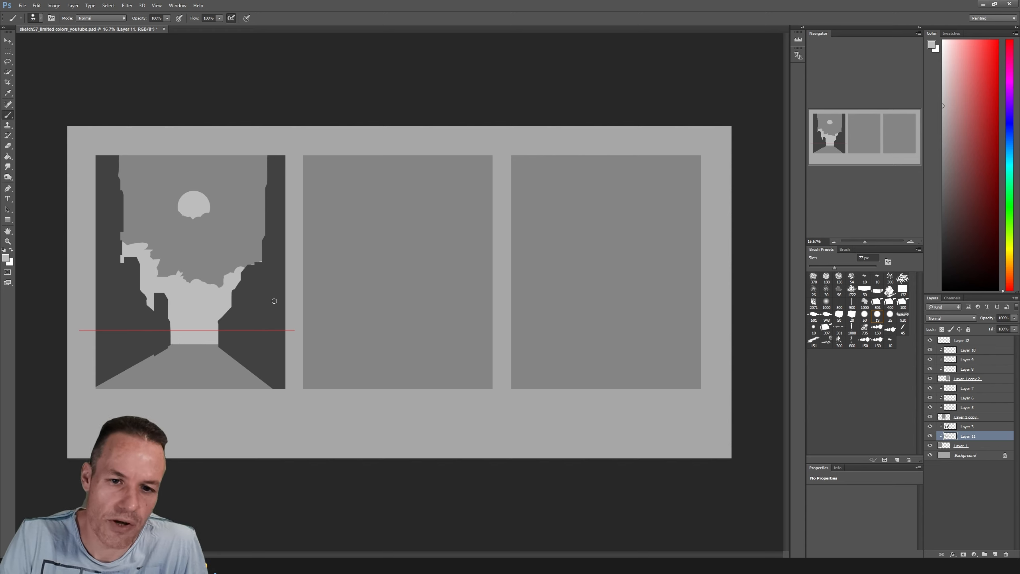
Marquee the light shapes below the moon, cut them from Layer 11 to a new layer, and move them up until their base sits above the horizon line
click(8, 51)
drag(72, 229, 315, 358)
right_click(197, 303)
click(225, 383)
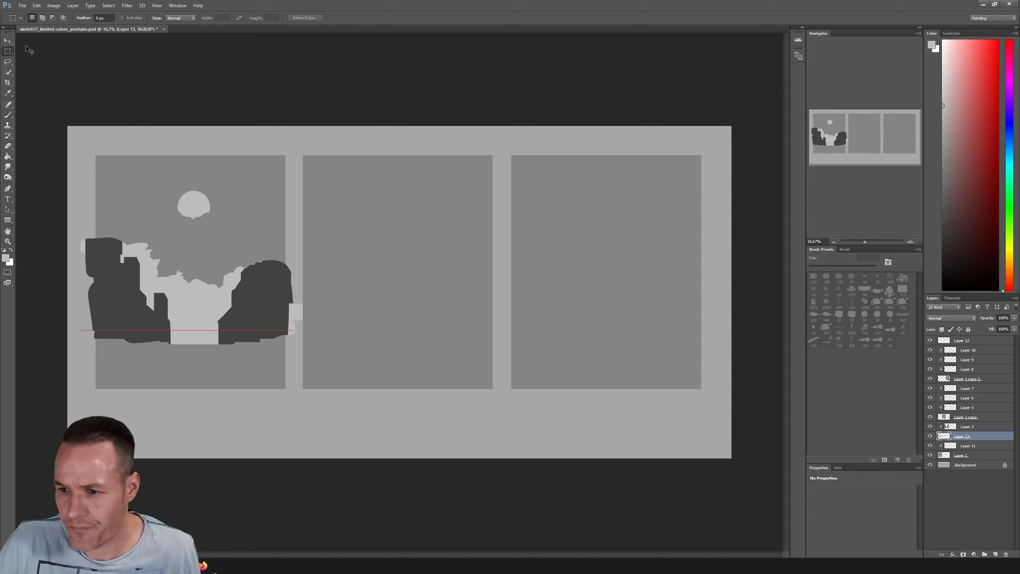
click(8, 40)
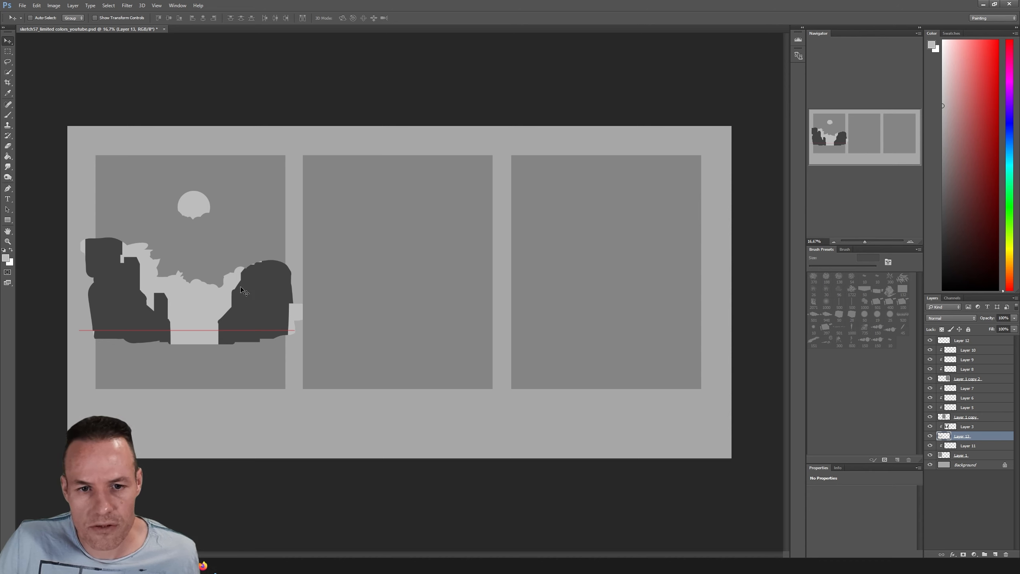
drag(241, 289, 241, 272)
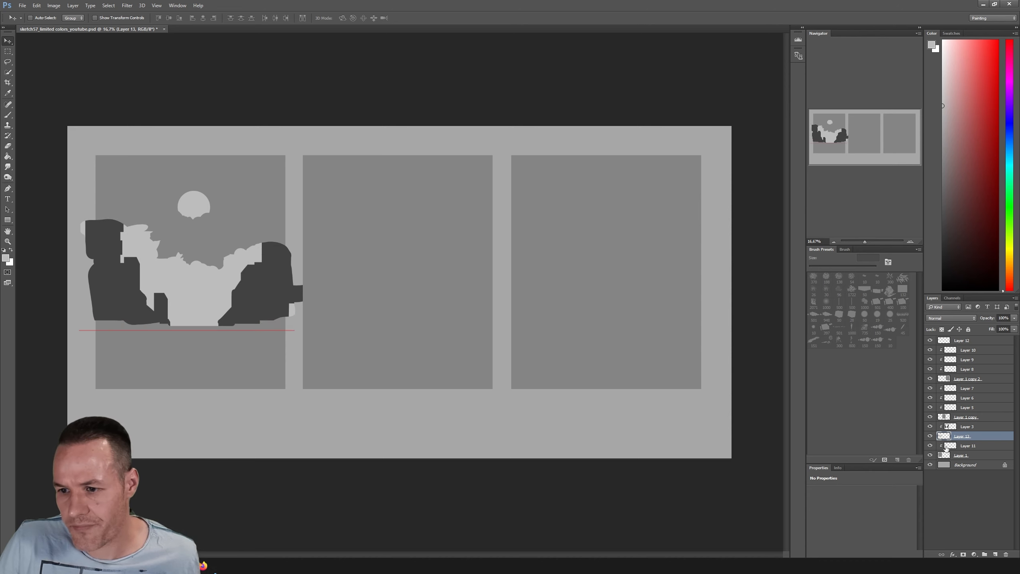
Clip Layer 13 to the first frame and toggle its visibility to check its contents
right_click(963, 437)
click(935, 217)
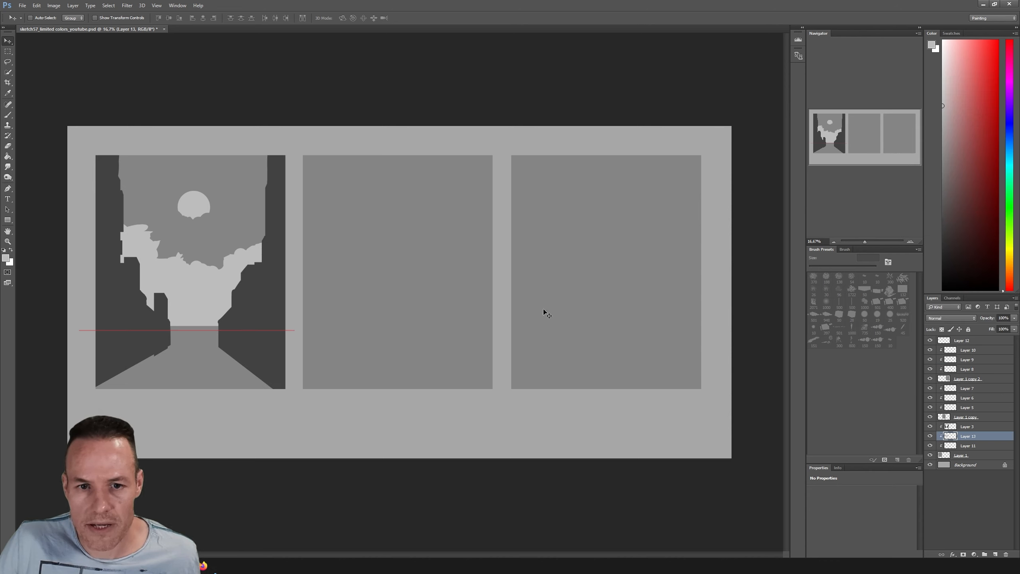
click(929, 436)
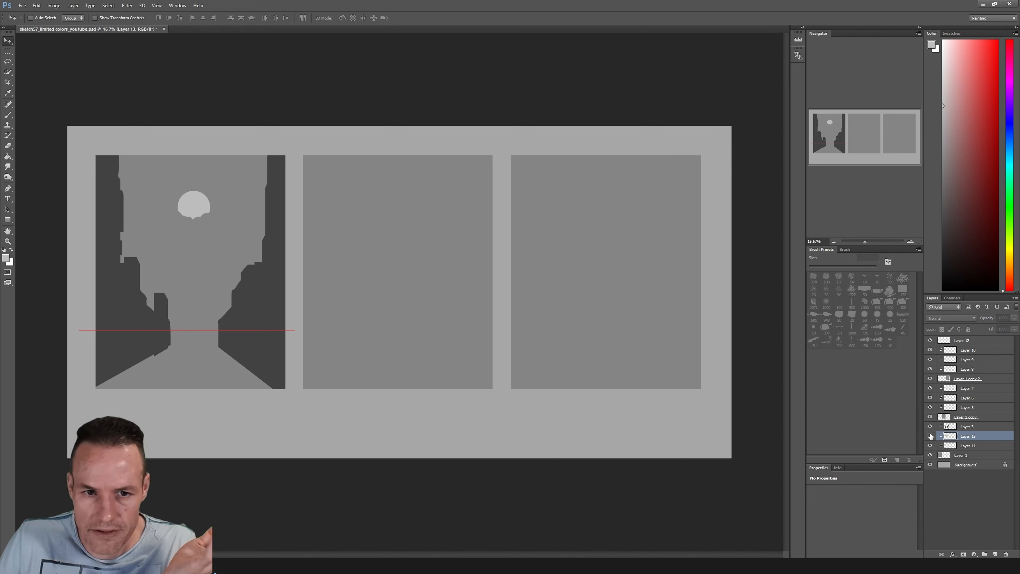
click(930, 436)
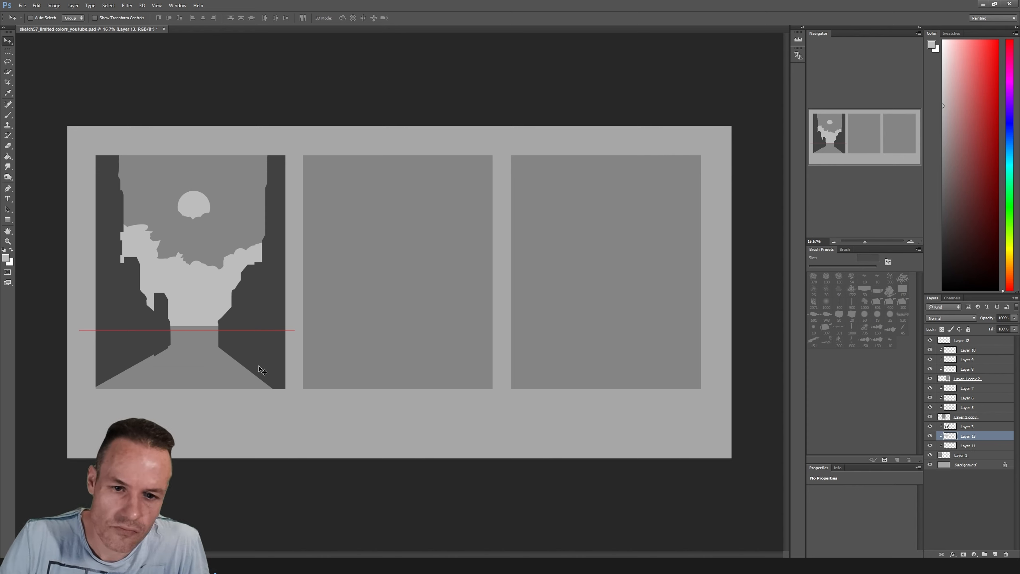
On Layer 13, paint a straight light-grey lane line from the vanishing point to the frame's lower edge with a 32 px brush
key(b)
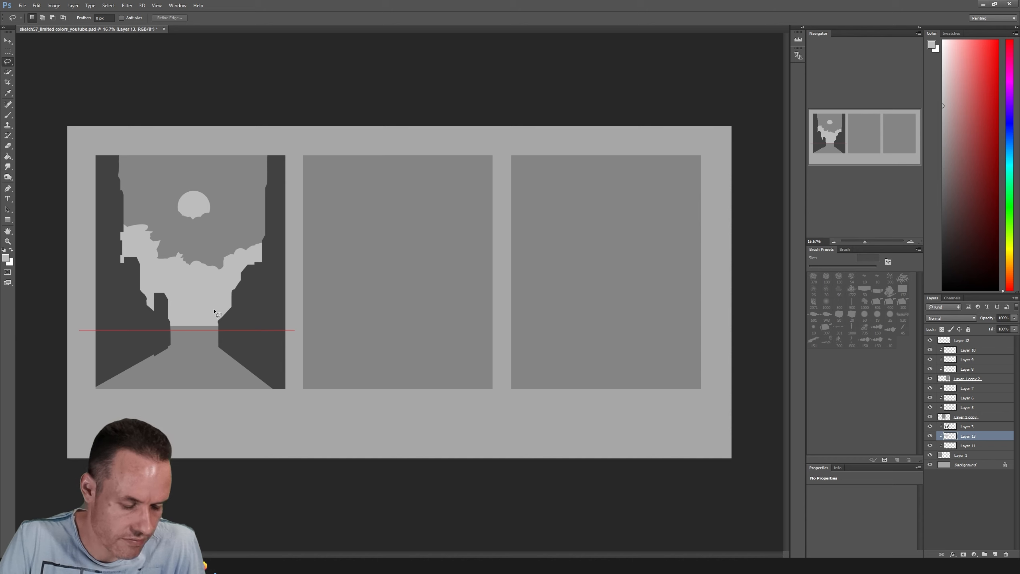
drag(821, 269, 819, 270)
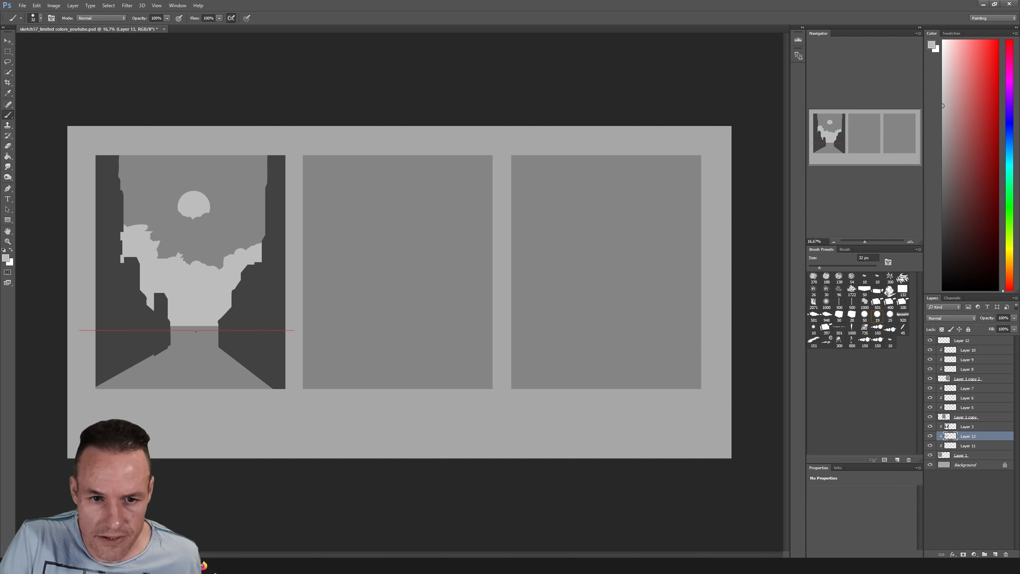
shift+click(183, 393)
Erase the lane line's far end and cut gaps into it with a 31 px eraser to form dashes, hiding the Layer 12 horizon line
key(e)
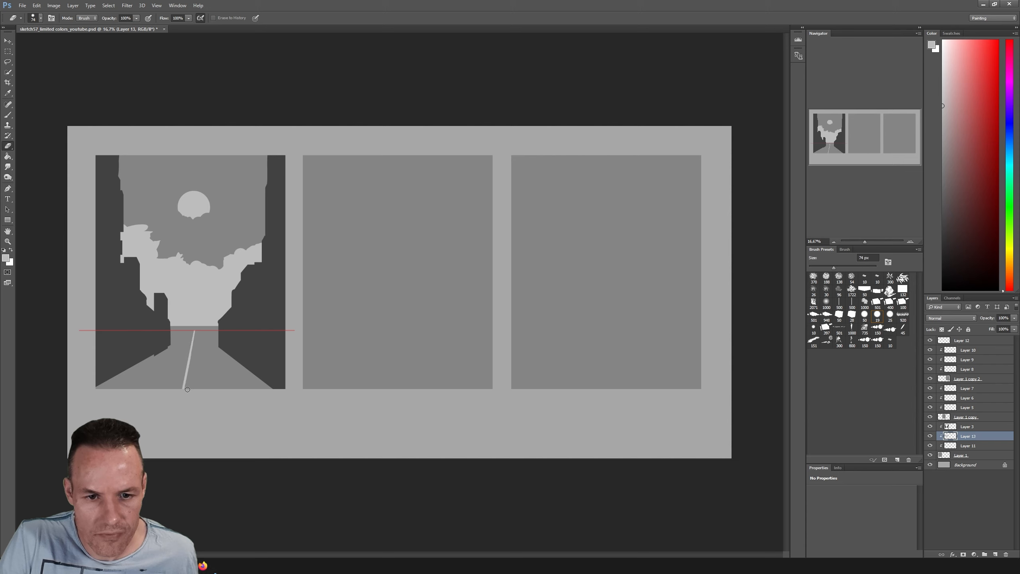
shift+click(196, 330)
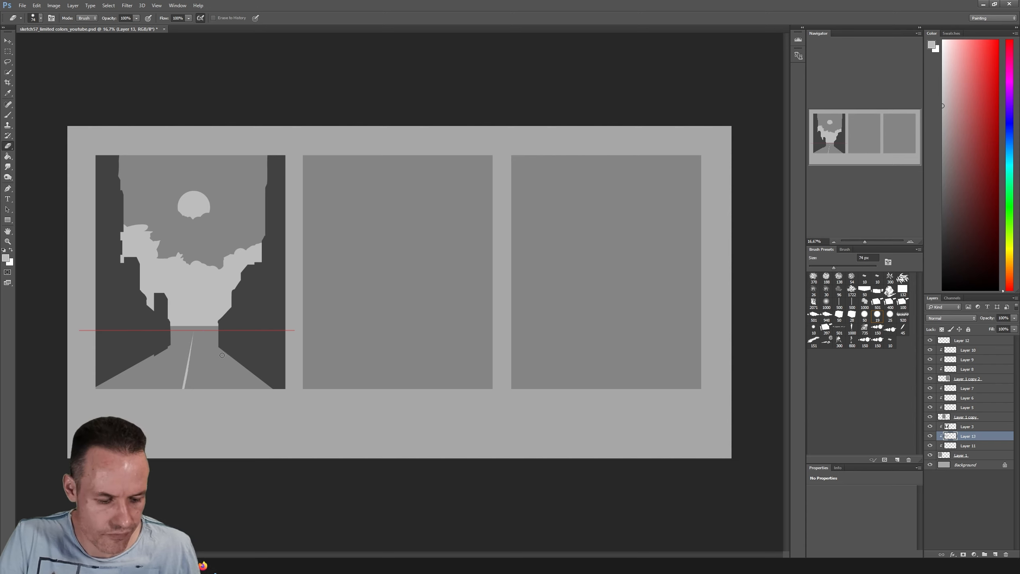
click(819, 267)
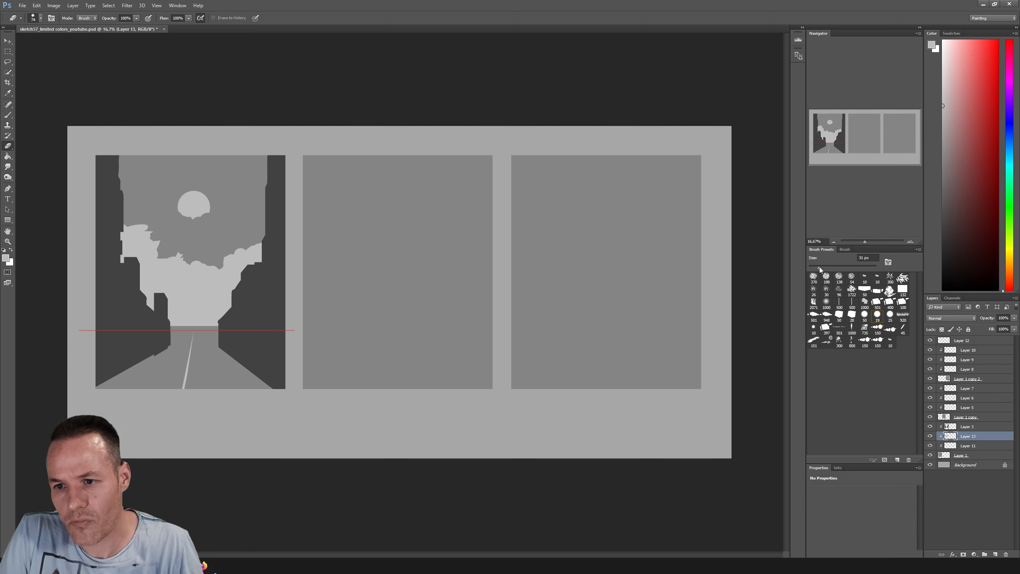
click(929, 341)
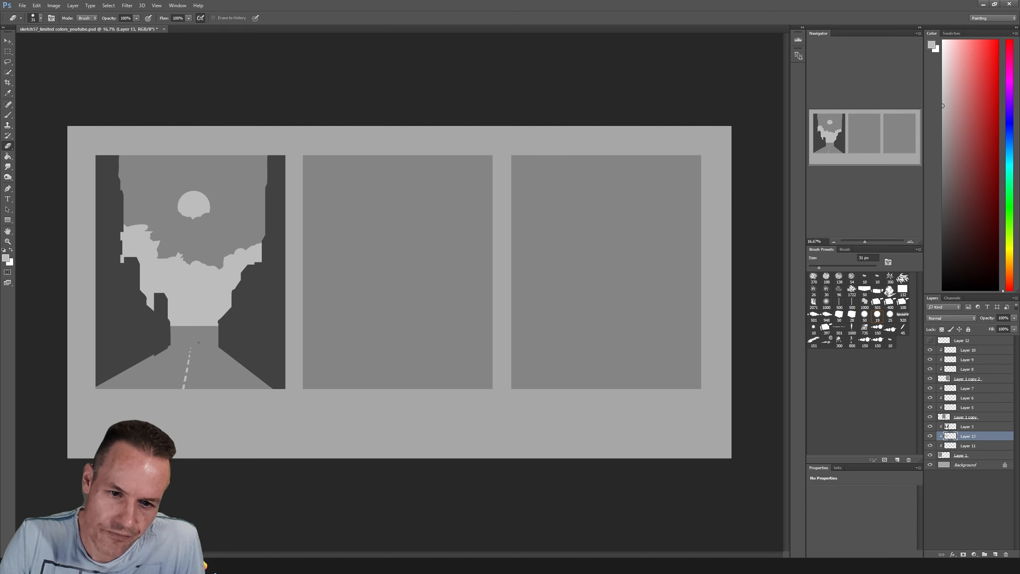
Toggle Layers 11 and 13 to compare their contents, and merge the two into a single layer
key(b)
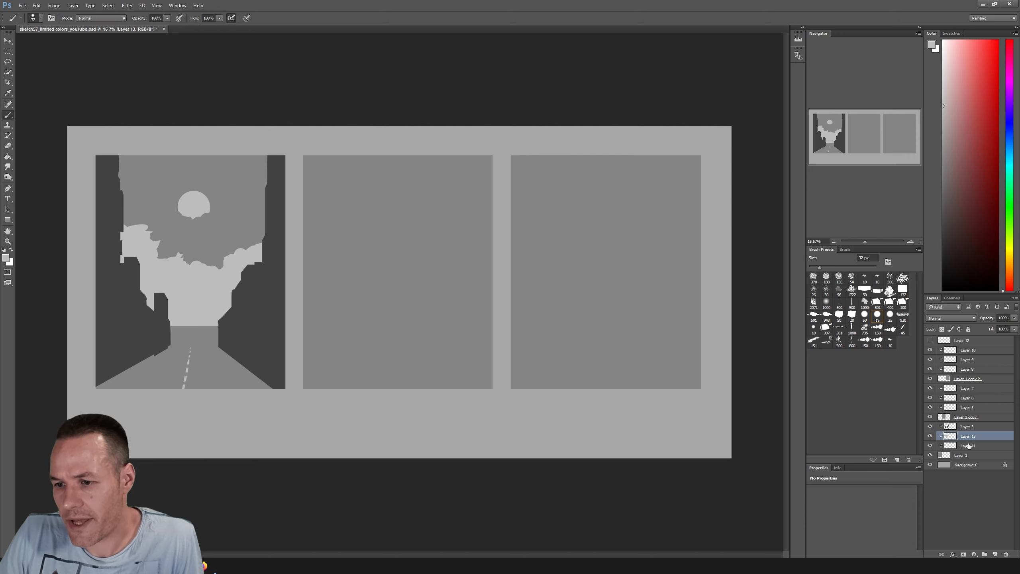
click(963, 449)
click(930, 445)
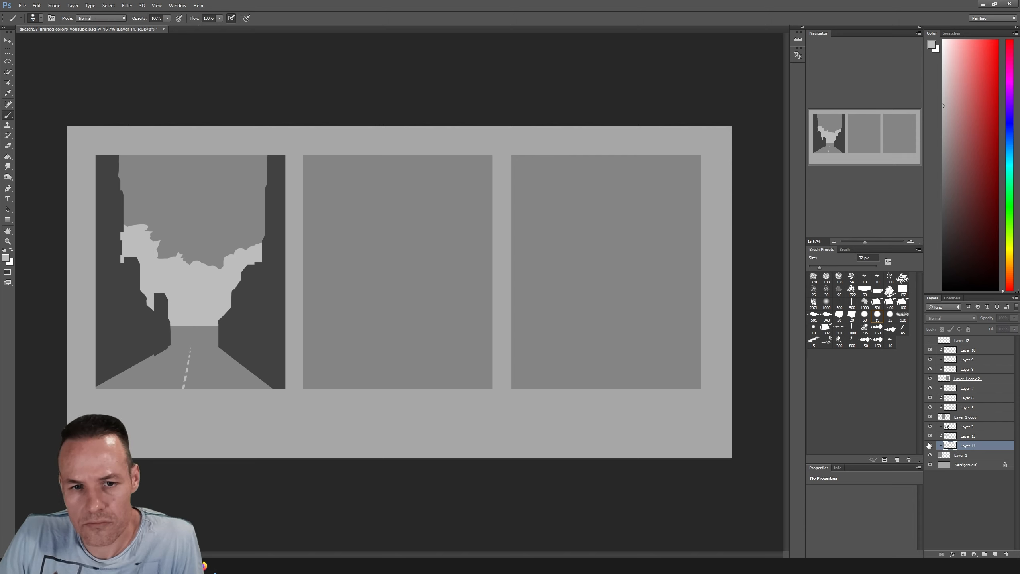
click(930, 445)
click(964, 436)
click(930, 436)
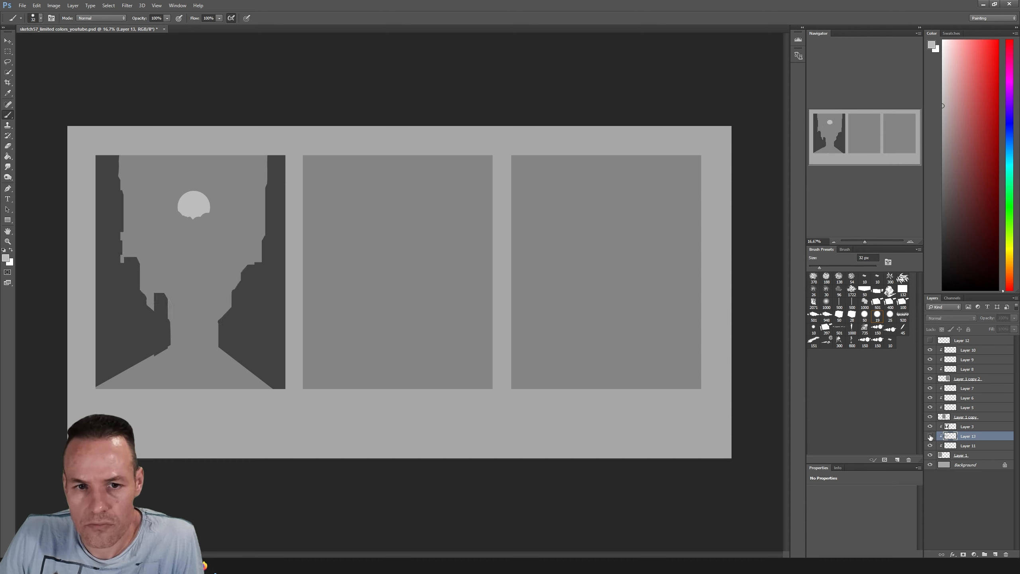
click(930, 437)
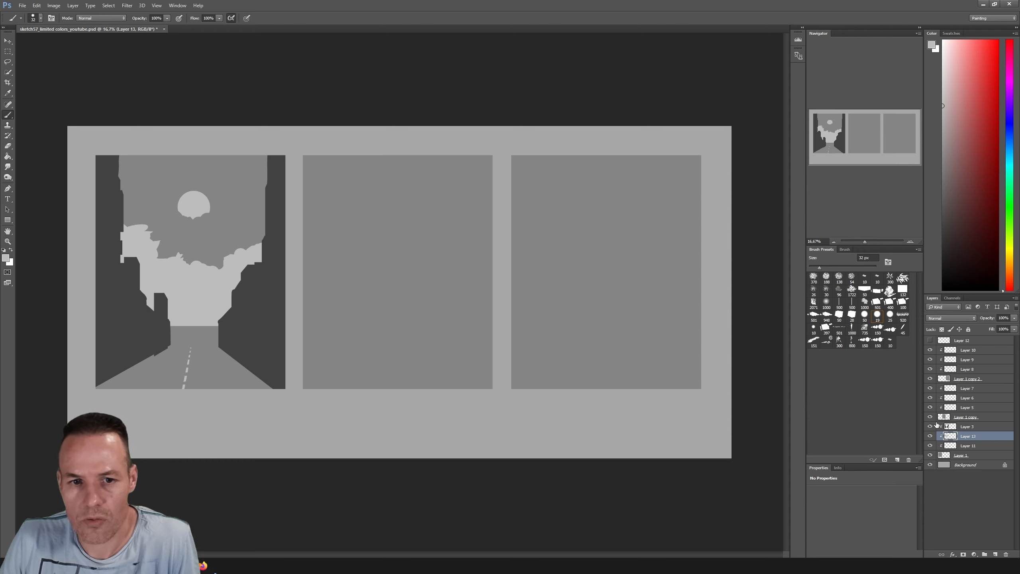
right_click(971, 447)
click(939, 326)
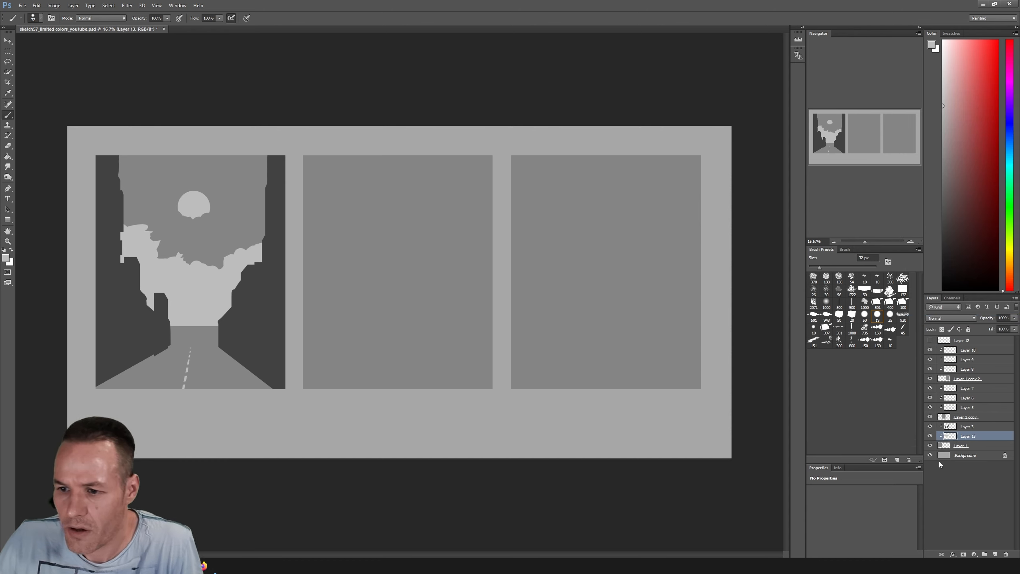
On Layer 3, lasso foliage and tree silhouettes along the left buildings and small shapes at both sides of the street's far end
click(964, 427)
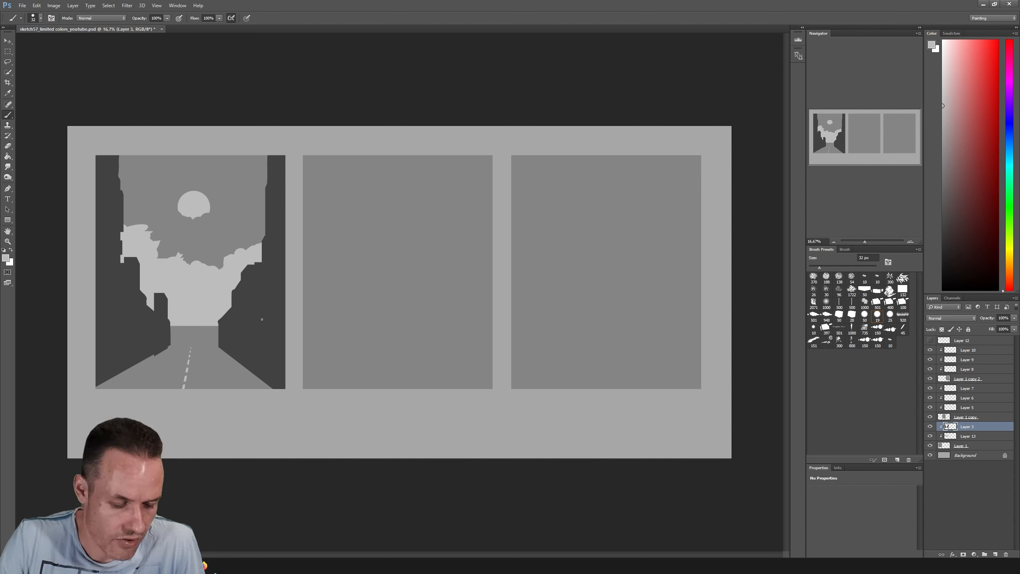
key(l)
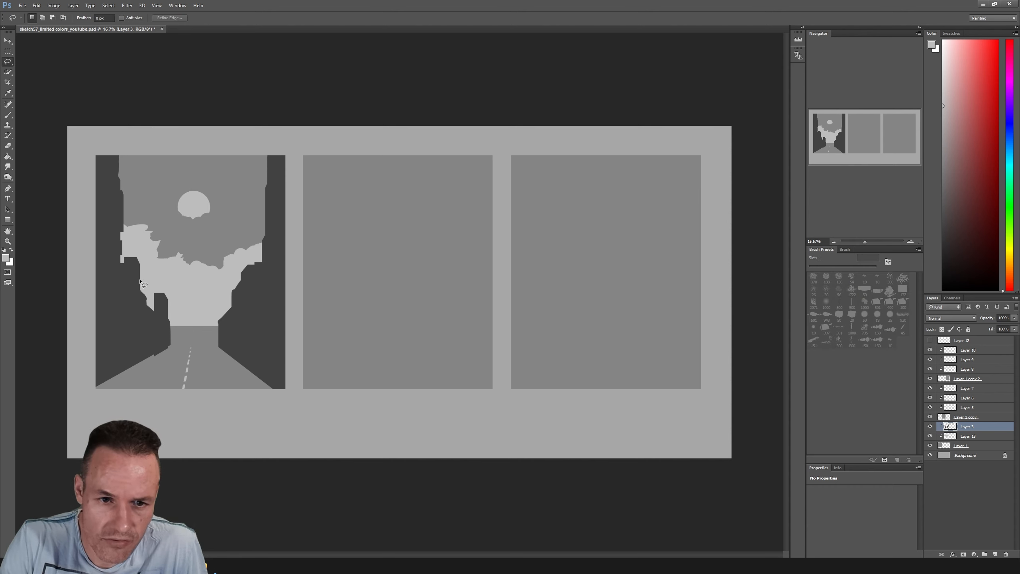
mouse_move(140, 281)
mouse_down()
mouse_move(157, 293)
mouse_move(143, 300)
mouse_move(140, 280)
mouse_move(172, 308)
mouse_up()
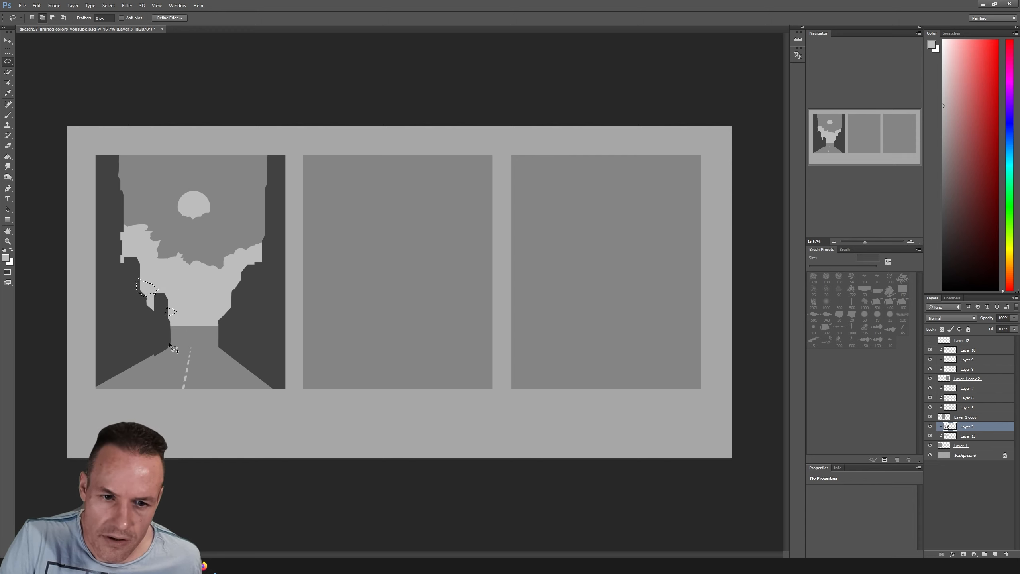
mouse_move(169, 342)
mouse_down()
mouse_move(189, 346)
mouse_move(167, 340)
mouse_move(178, 333)
mouse_up()
mouse_move(178, 332)
mouse_down()
mouse_move(180, 323)
mouse_move(192, 329)
mouse_move(185, 339)
mouse_move(177, 333)
mouse_up()
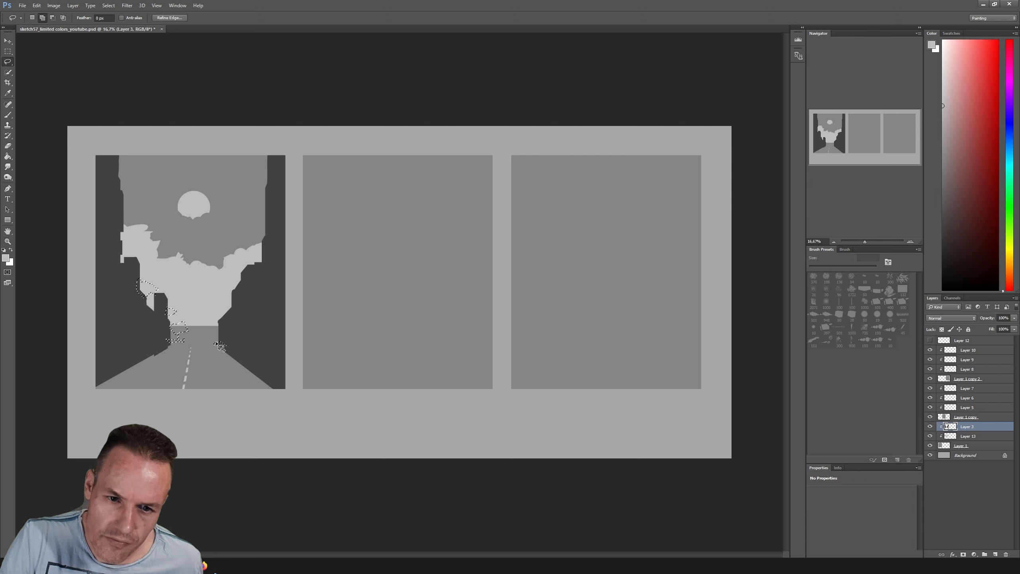
mouse_move(215, 341)
mouse_down()
mouse_move(223, 347)
mouse_move(226, 338)
mouse_move(216, 333)
mouse_up()
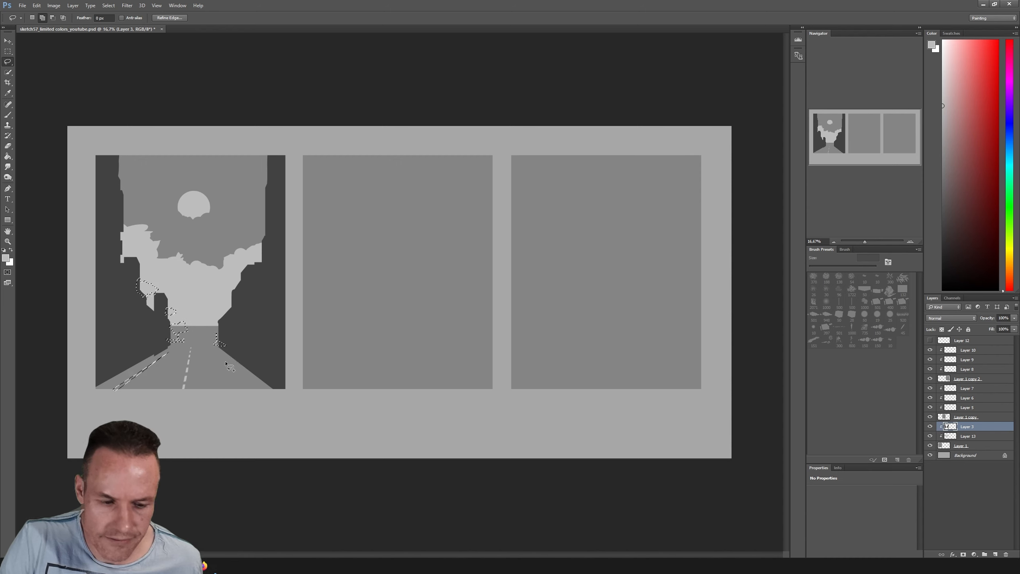
Sample the buildings' dark grey, fill the lassoed tree and roadside shapes with it, and deselect
key(b)
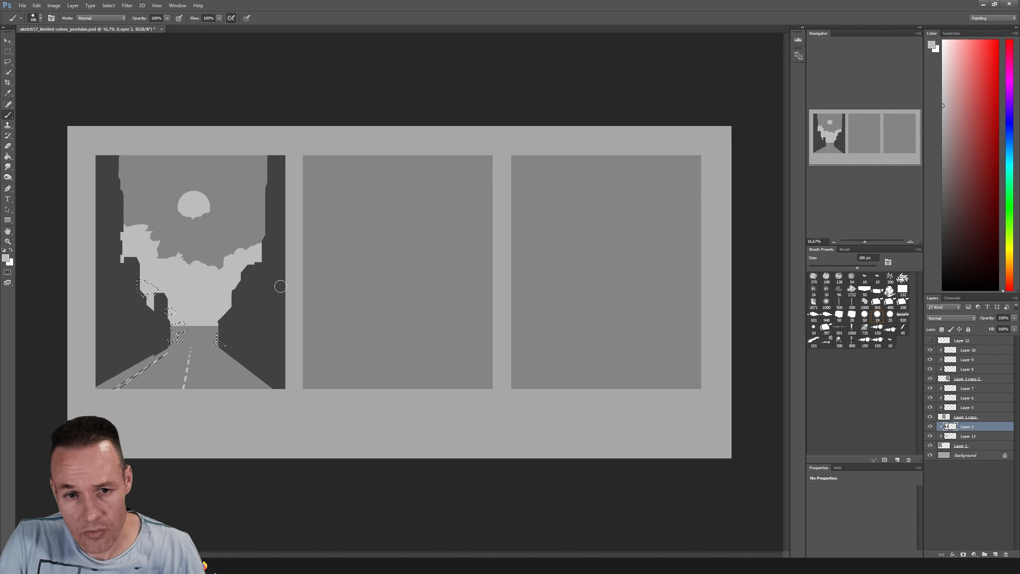
key(i)
click(271, 294)
key(b)
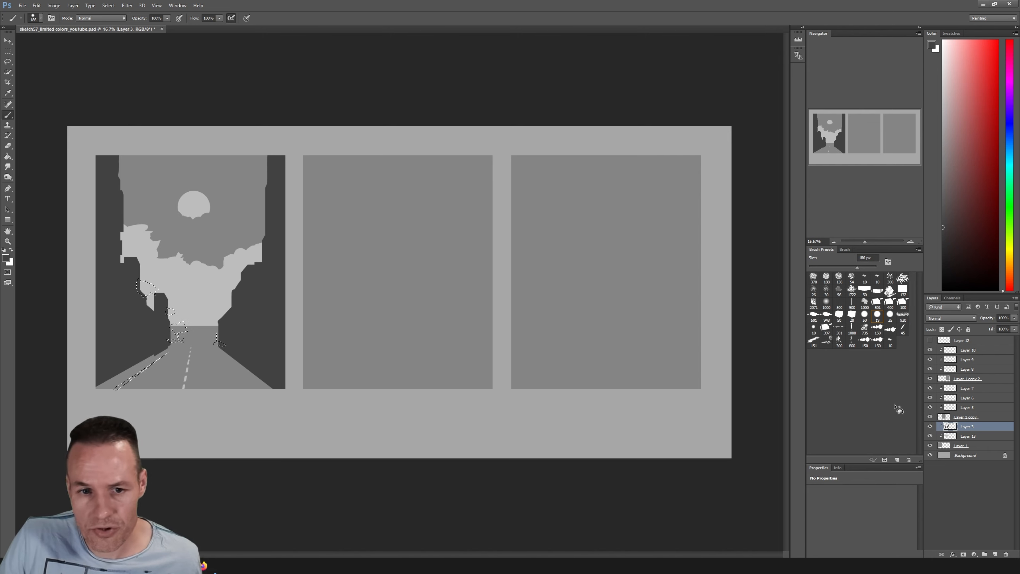
mouse_move(170, 341)
mouse_down()
mouse_move(217, 337)
mouse_move(135, 286)
mouse_move(110, 392)
mouse_move(193, 320)
mouse_up()
key(l)
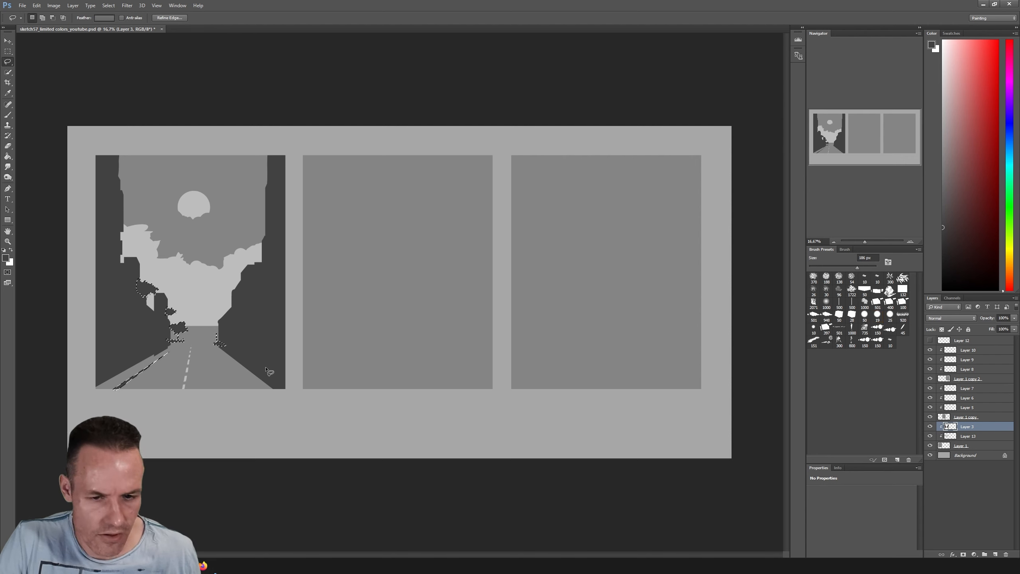
click(277, 373)
key(b)
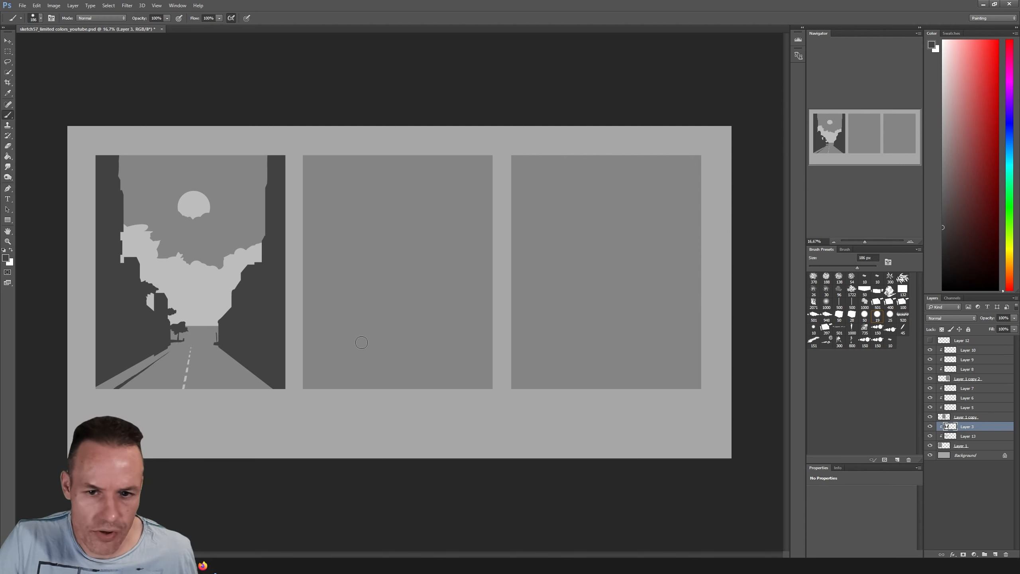
Paint dark kerb lines and thin posts along the street edges, starting with a 38 px round brush and then enlarging it
click(865, 314)
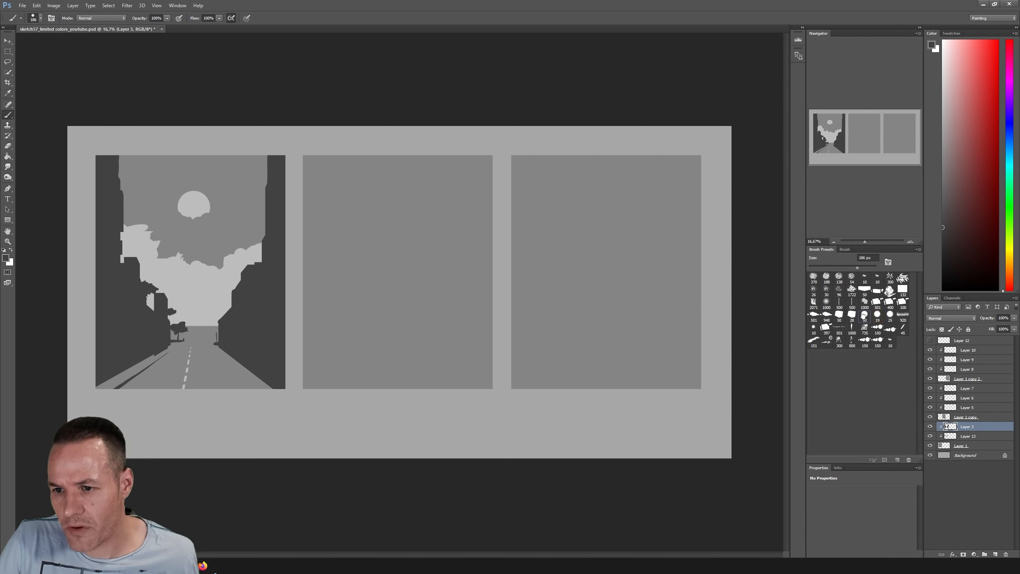
drag(819, 270, 818, 277)
drag(214, 350, 246, 386)
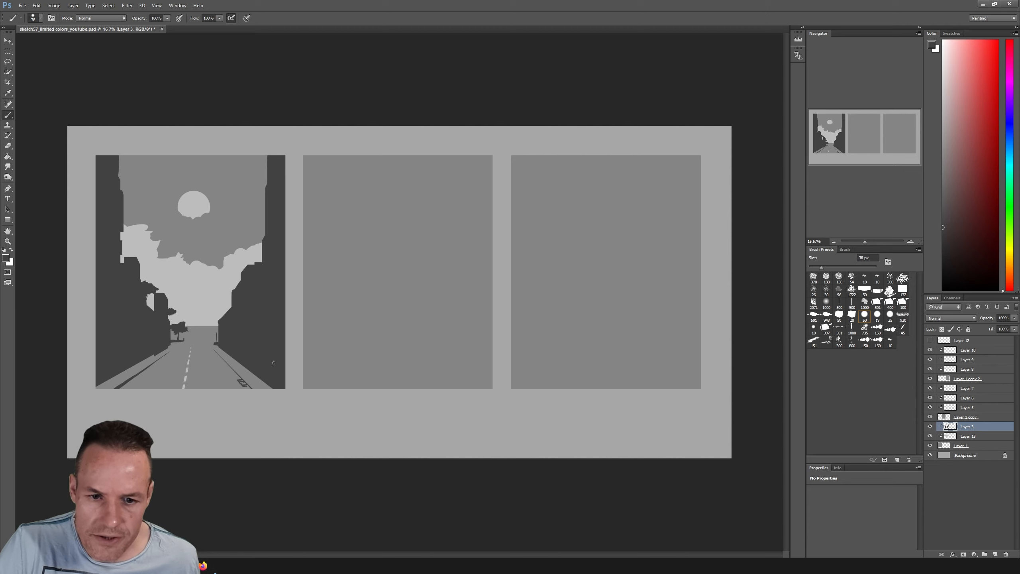
click(830, 267)
click(829, 267)
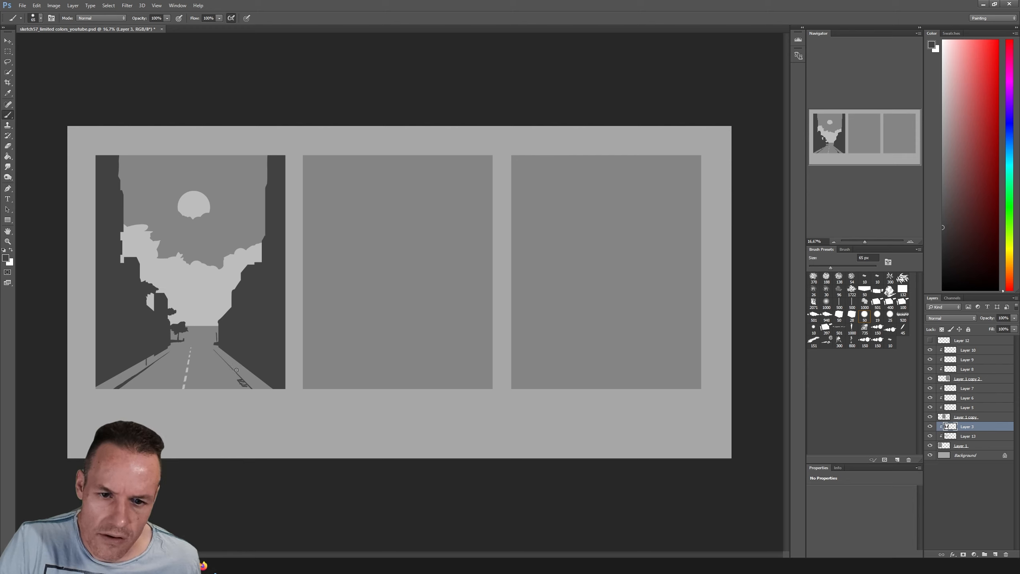
drag(237, 369, 236, 361)
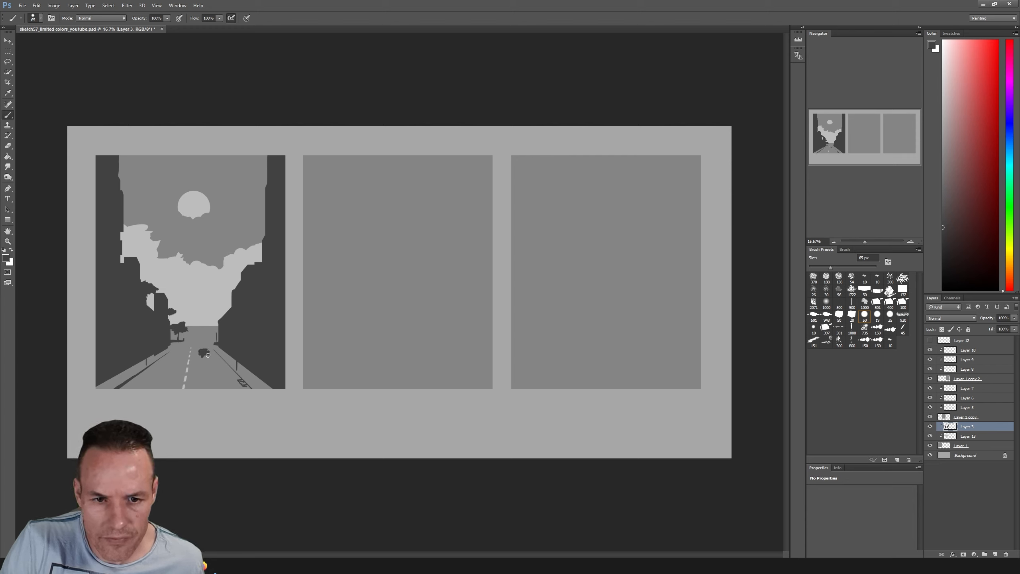
Paint dark car silhouettes in the right lane, one small in the distance and one large at the frame's lower edge, plus cast shadows
drag(209, 355, 209, 351)
drag(195, 383, 219, 382)
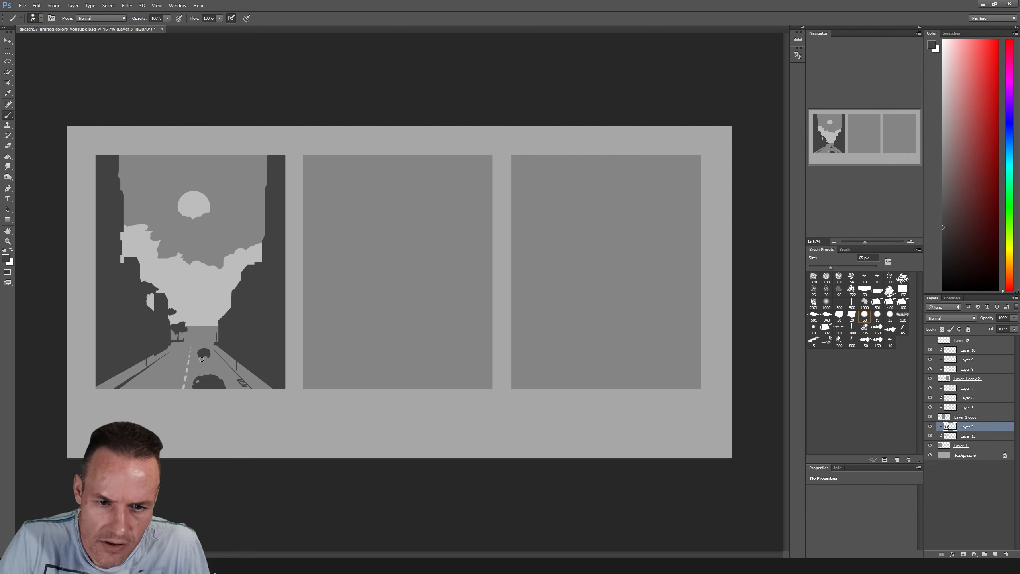
drag(201, 359, 204, 364)
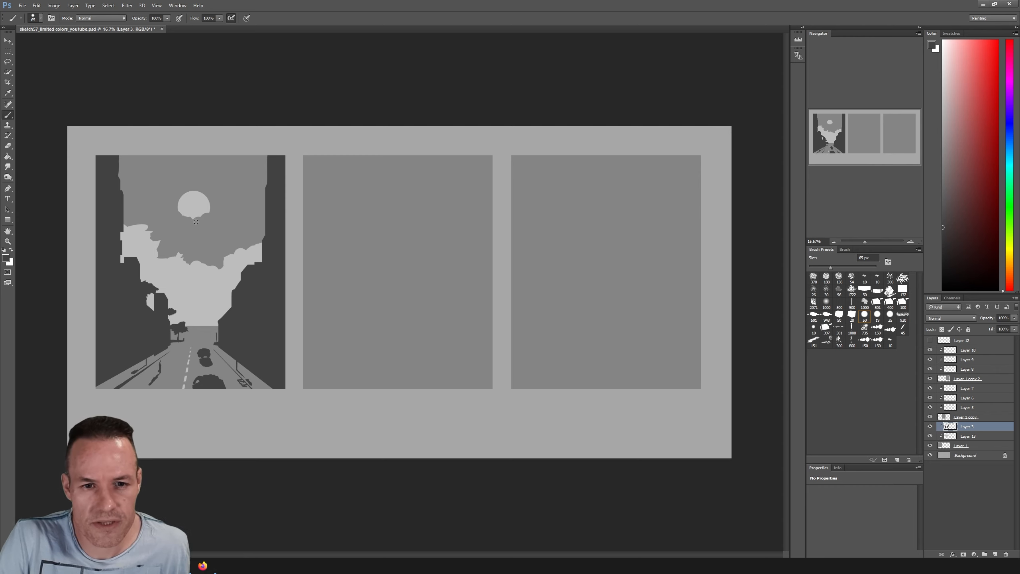
click(193, 209)
shift+click(192, 318)
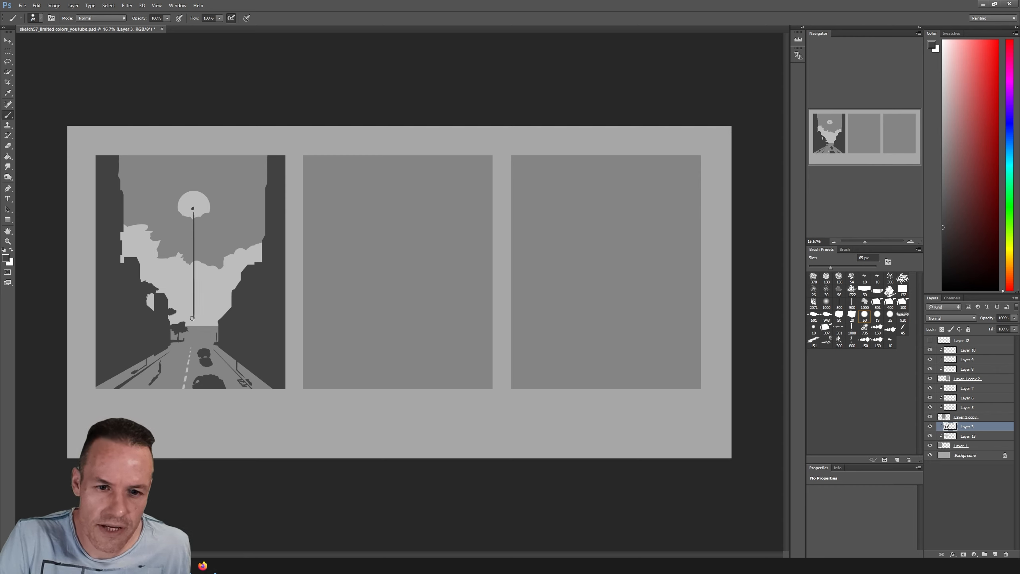
drag(192, 318, 194, 327)
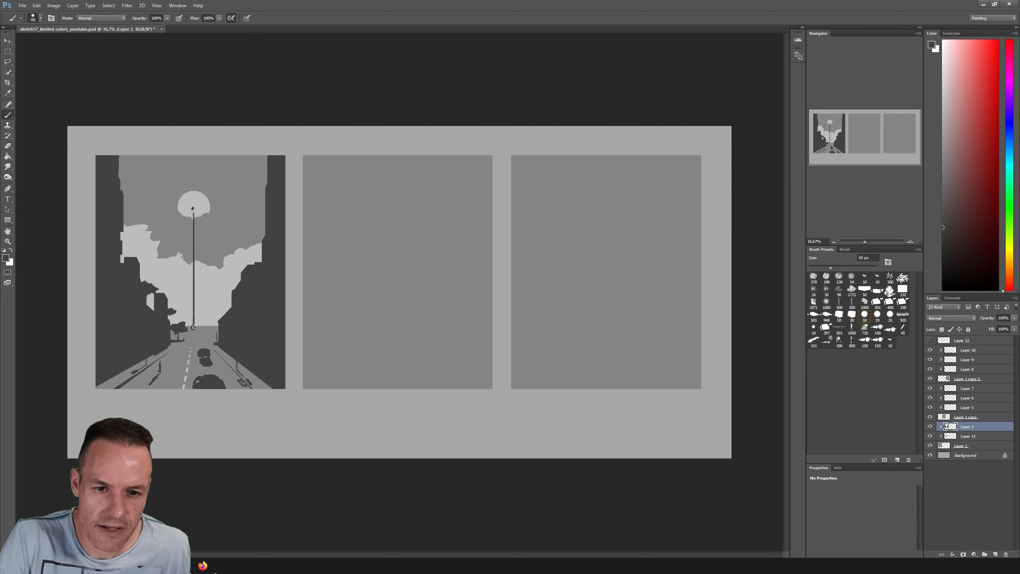
shift+click(248, 385)
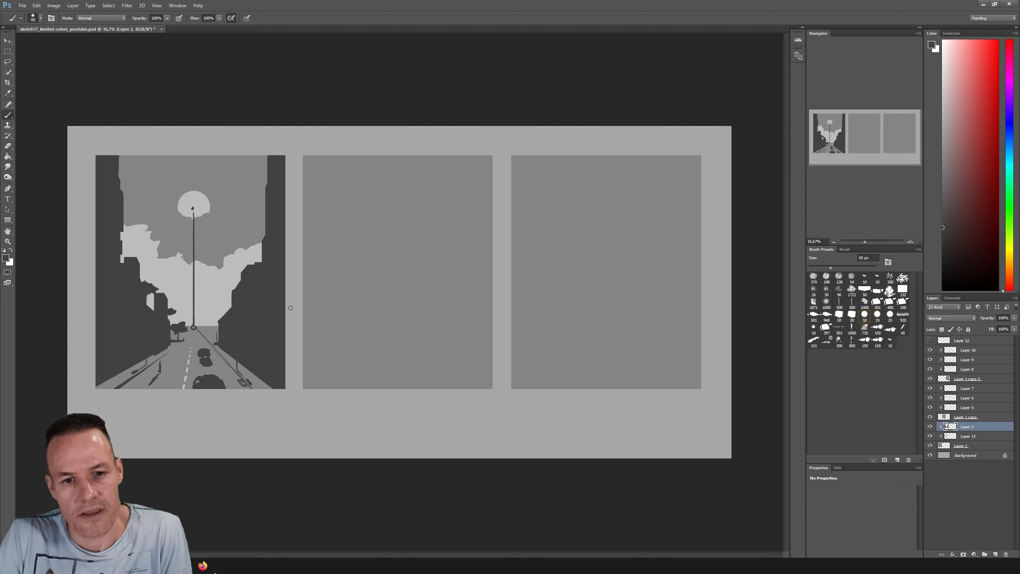
drag(201, 337, 207, 331)
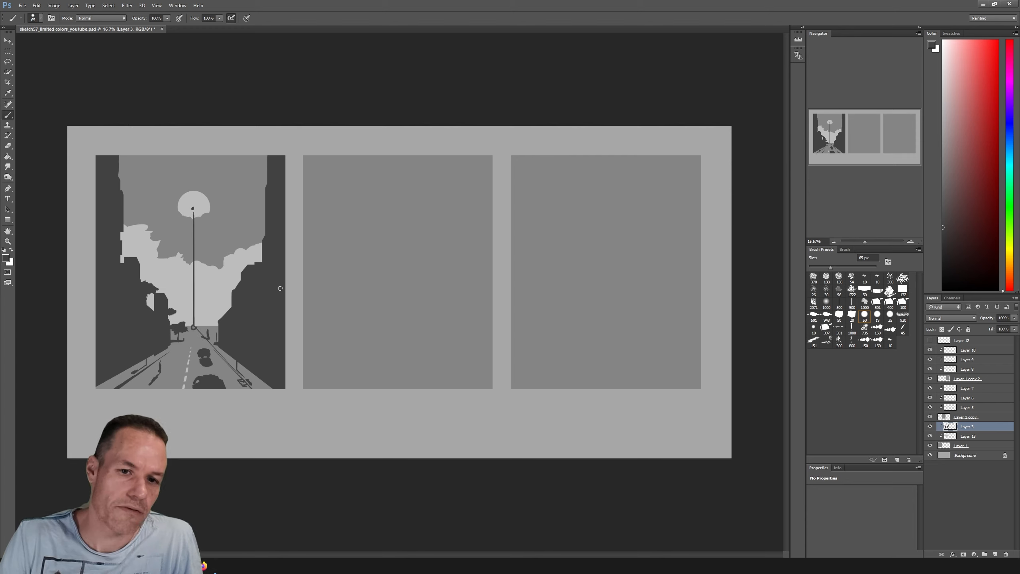
key(ctrl+alt+z)
key(ctrl+alt+z)
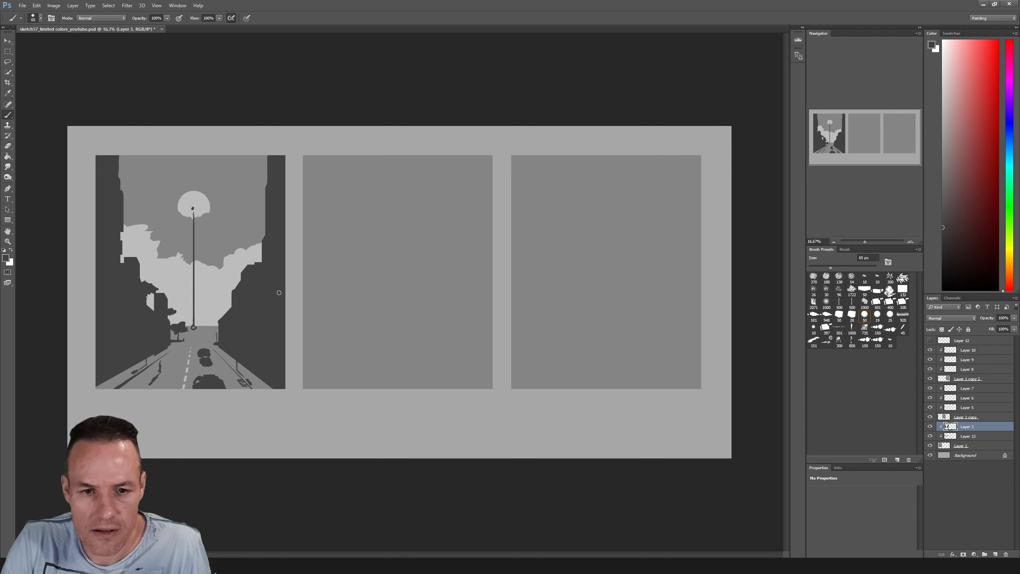
key(z)
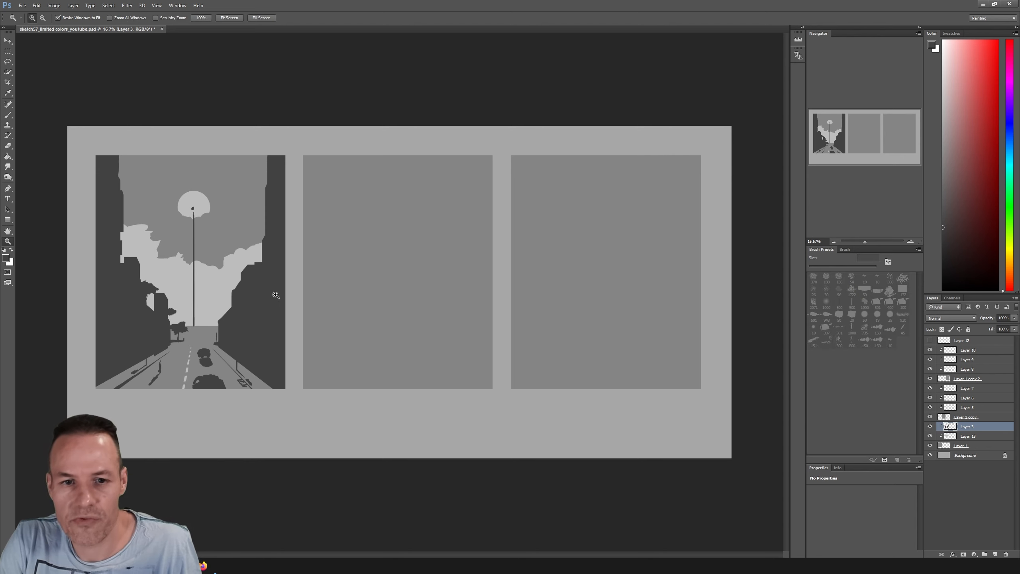
key(ctrl+alt+z)
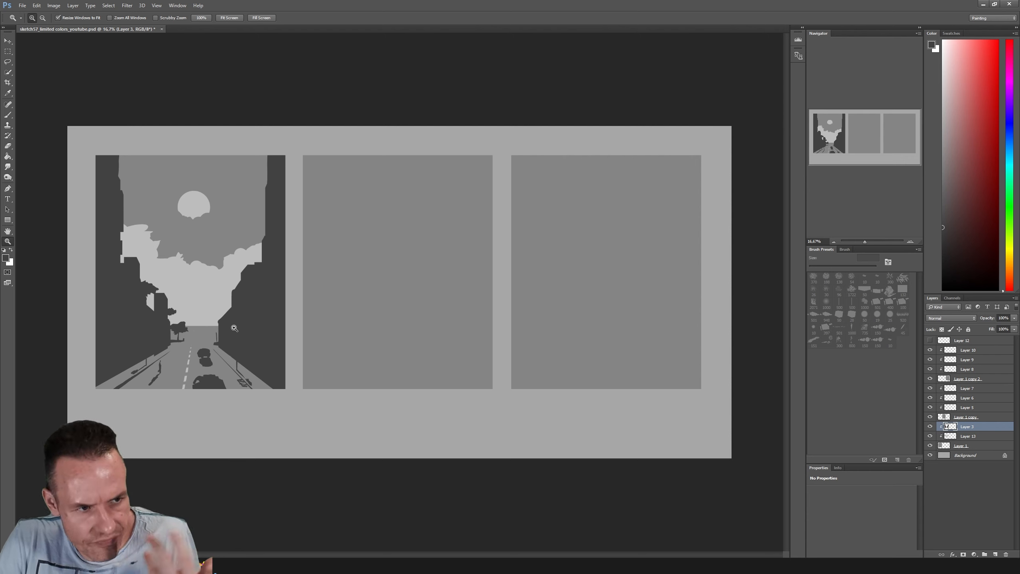
On Layer 13, select overlapping rectangular blocks for a distant skyline between the buildings, fill them with mid-grey, and deselect
key(b)
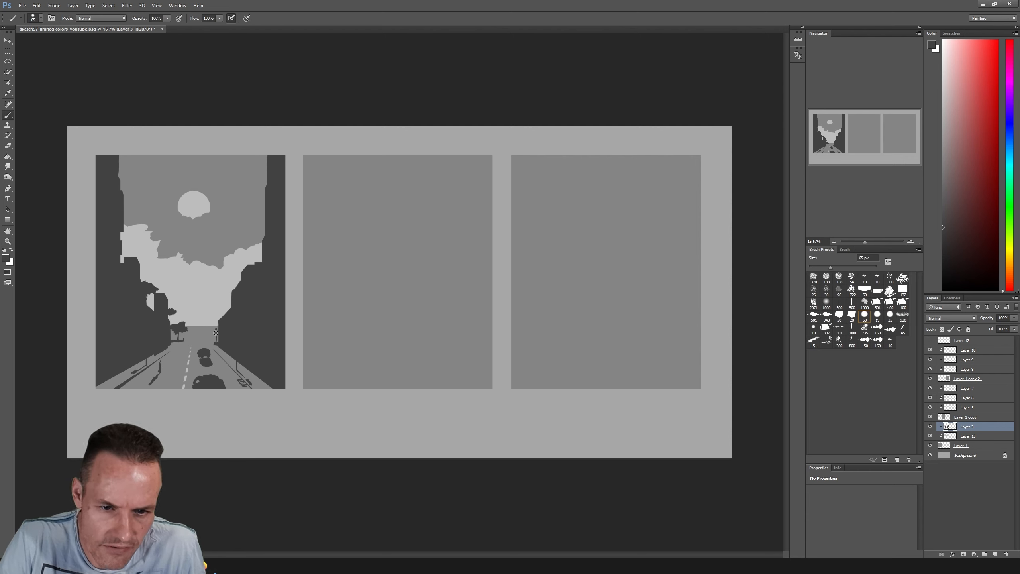
click(968, 436)
key(m)
drag(151, 279, 166, 293)
mouse_move(177, 288)
mouse_down()
mouse_move(170, 323)
mouse_move(150, 307)
mouse_move(157, 319)
mouse_move(235, 289)
mouse_move(252, 299)
mouse_up()
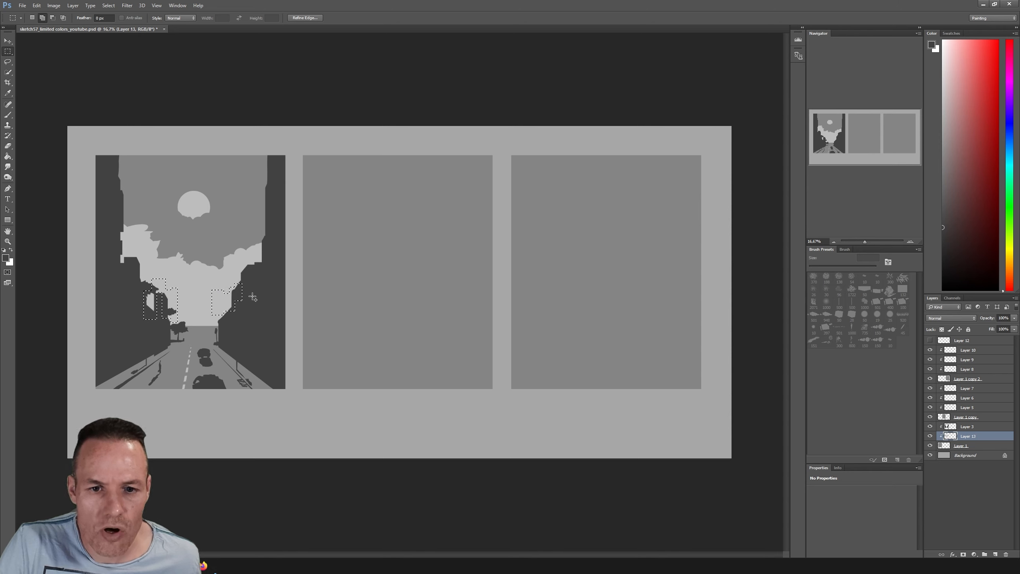
drag(179, 304, 187, 319)
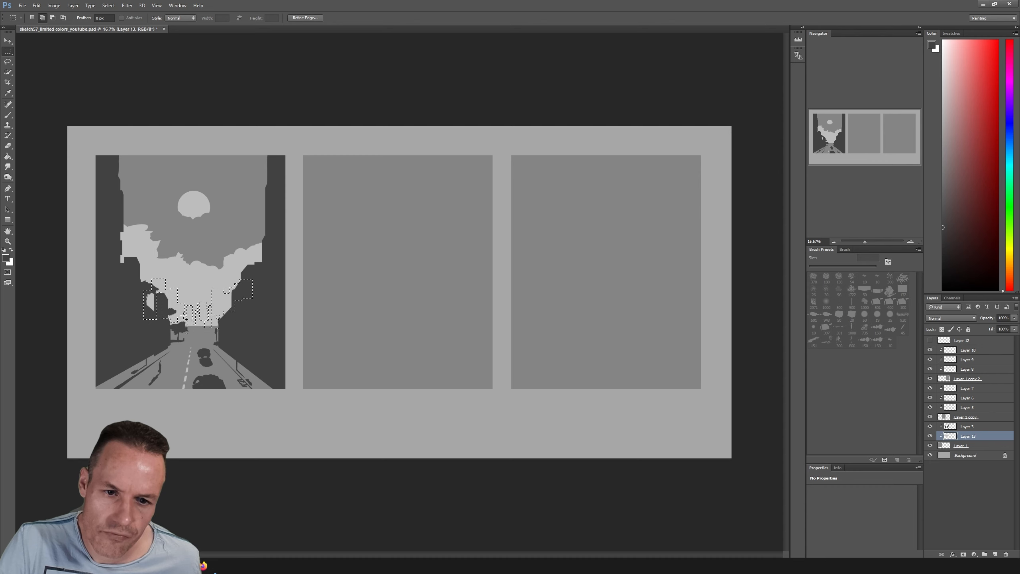
drag(138, 272, 152, 289)
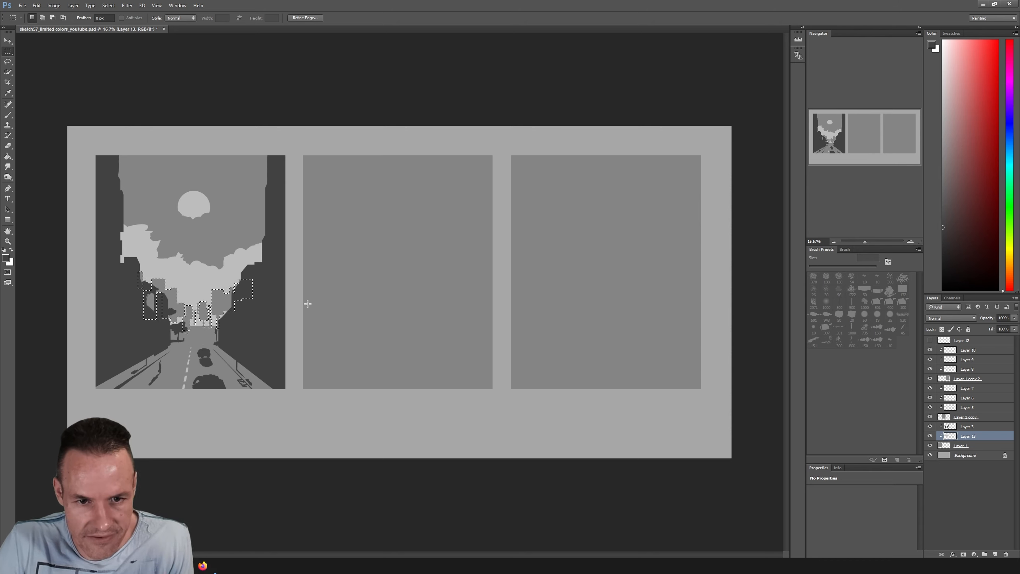
key(ctrl+d)
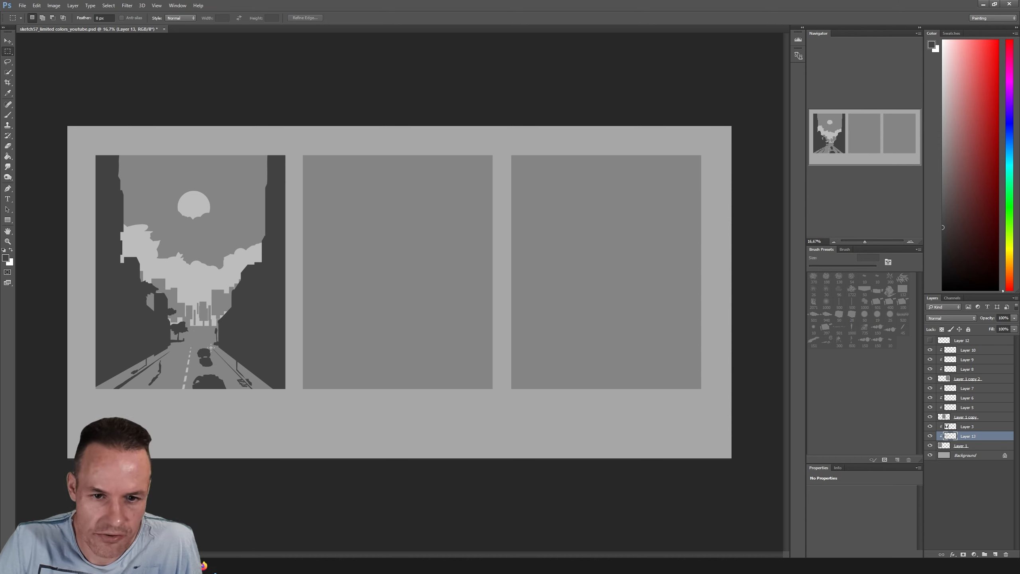
Erase narrow gaps in the distant skyline with a 47 px eraser, and paint sampled light-grey details and a horizontal strip at the street's far end
key(e)
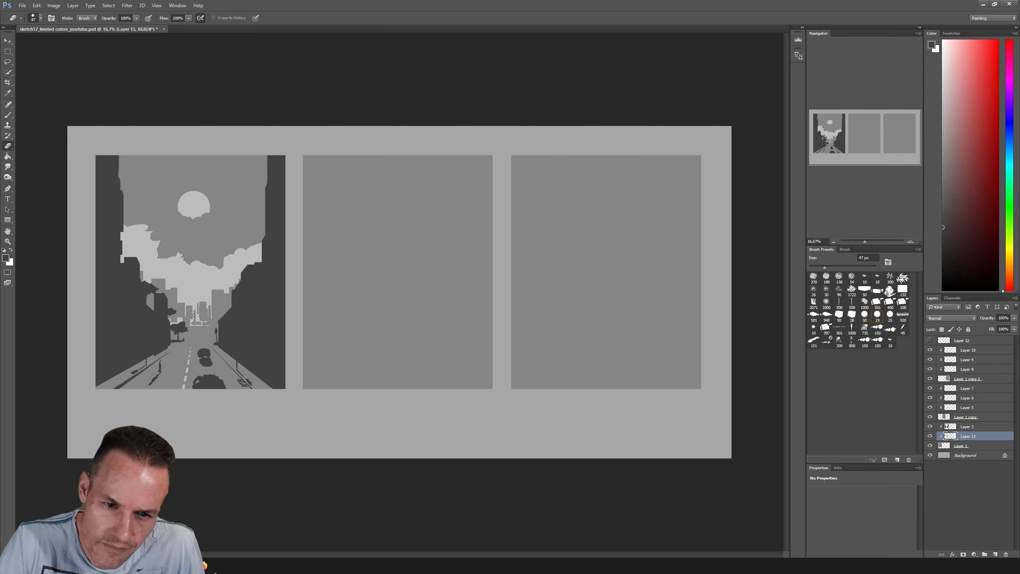
drag(193, 314, 193, 322)
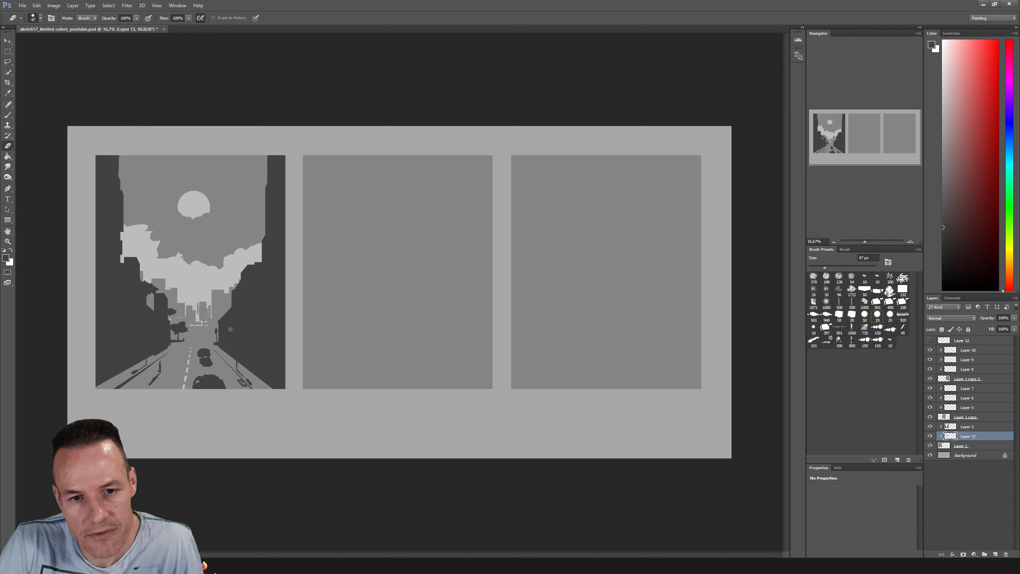
key(b)
alt+click(203, 286)
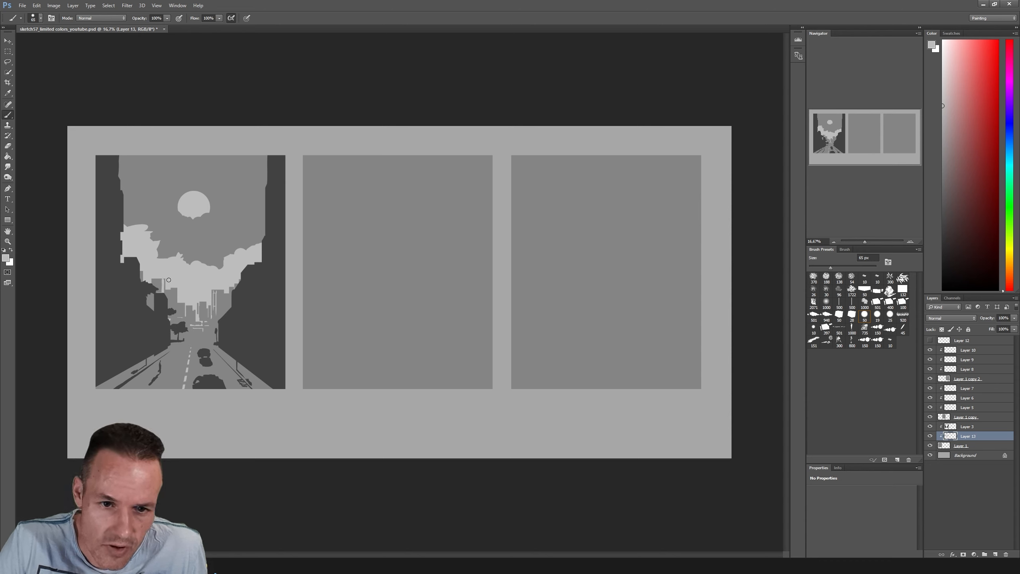
key(i)
key(b)
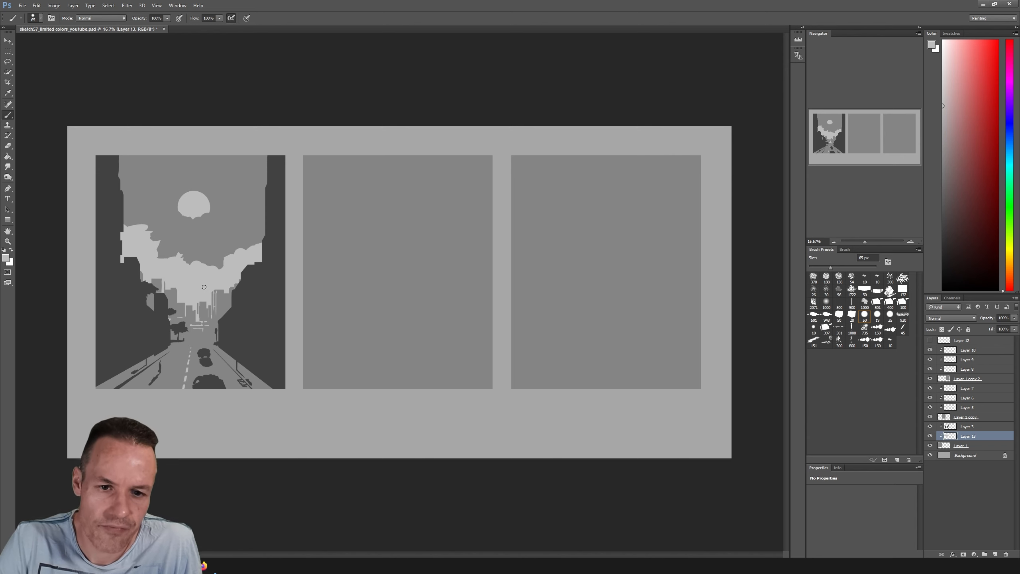
key(alt)
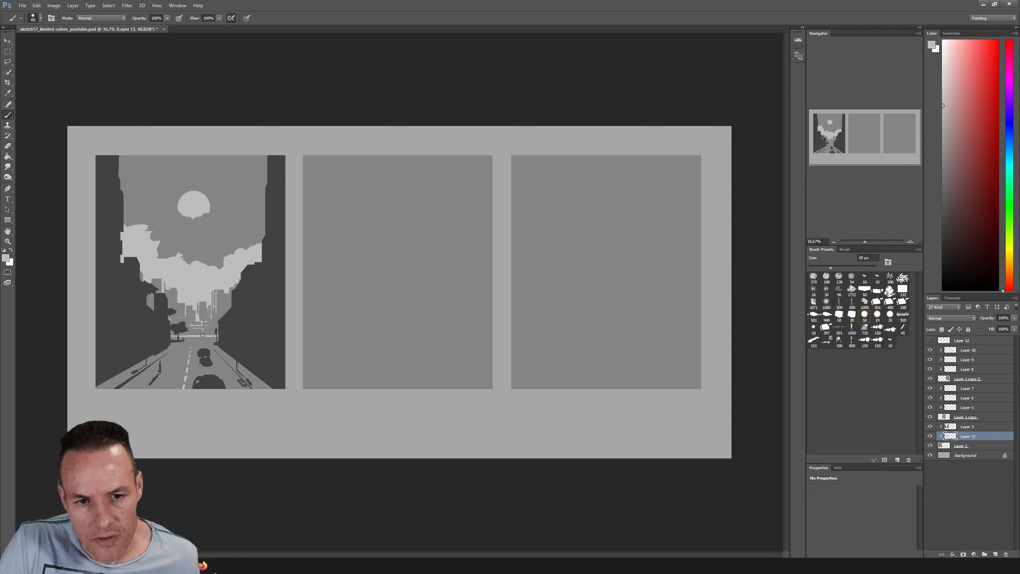
drag(173, 337, 223, 336)
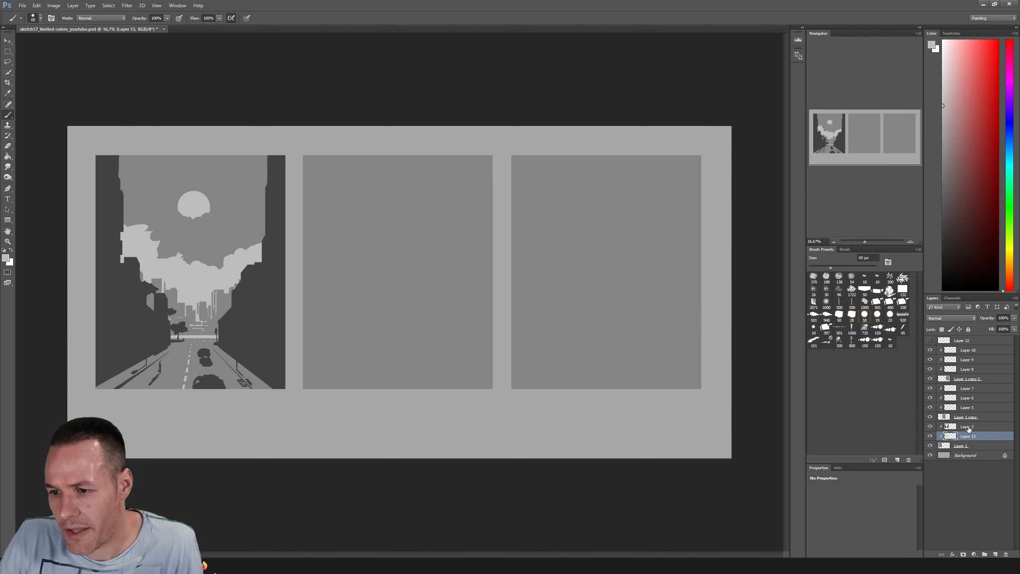
On Layer 3, sample the dark building grey and the road's mid-grey for touch-ups at the street's far end
key(alt+bracketright)
key(i)
click(256, 297)
key(b)
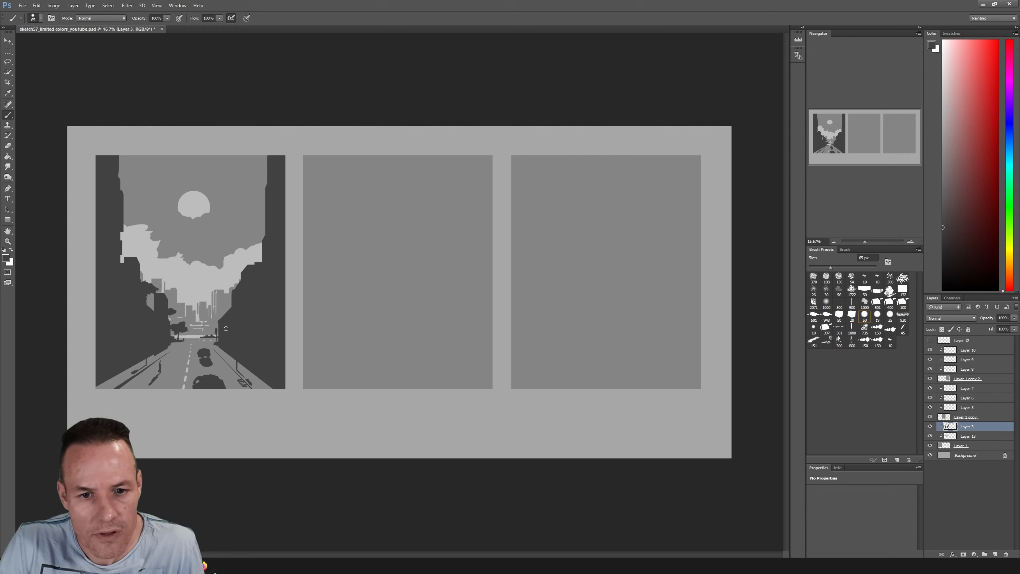
alt+click(181, 351)
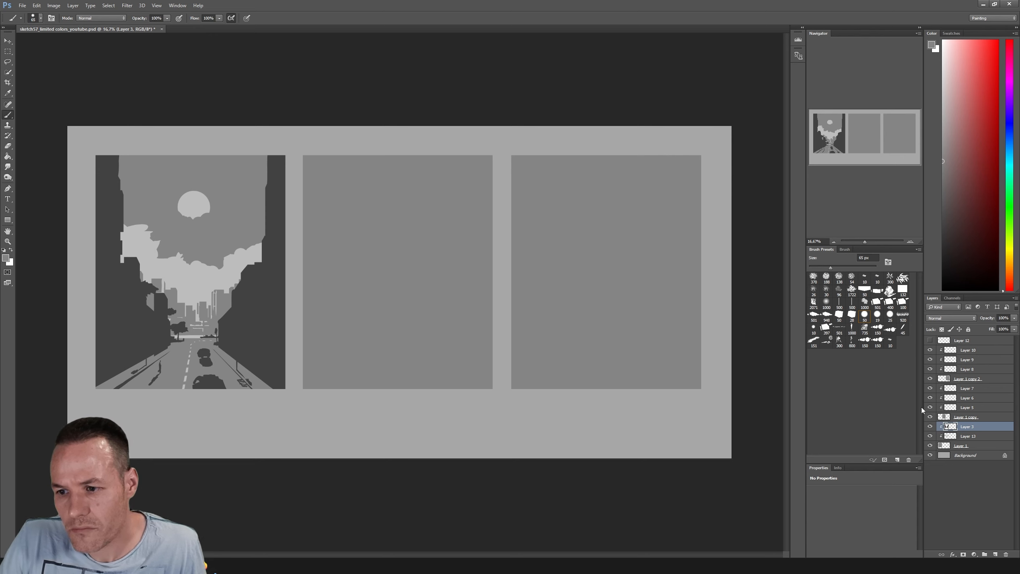
On Layer 13, sample the light cloud grey and touch up the cloud bank's upper edge
click(972, 436)
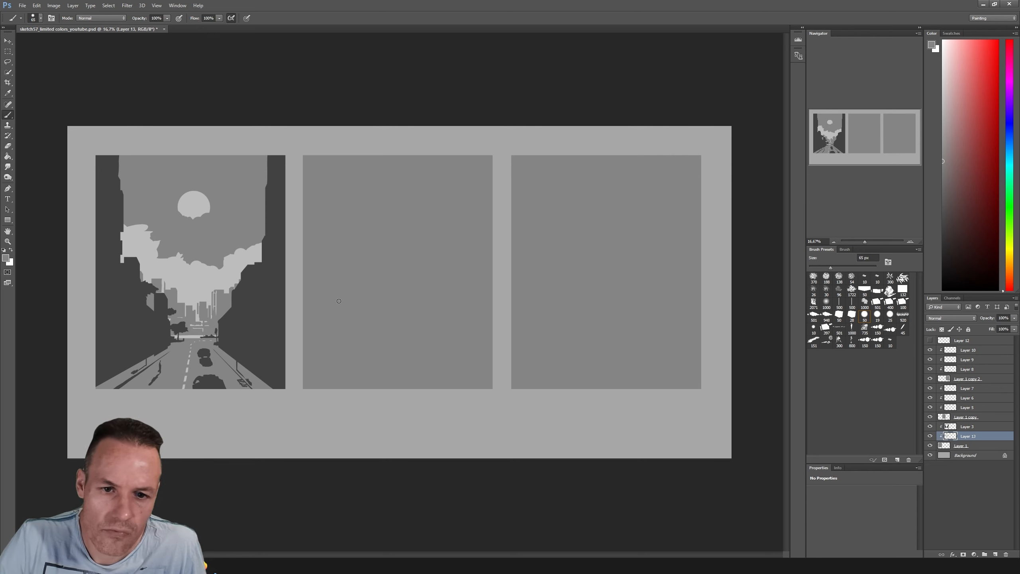
alt+click(201, 287)
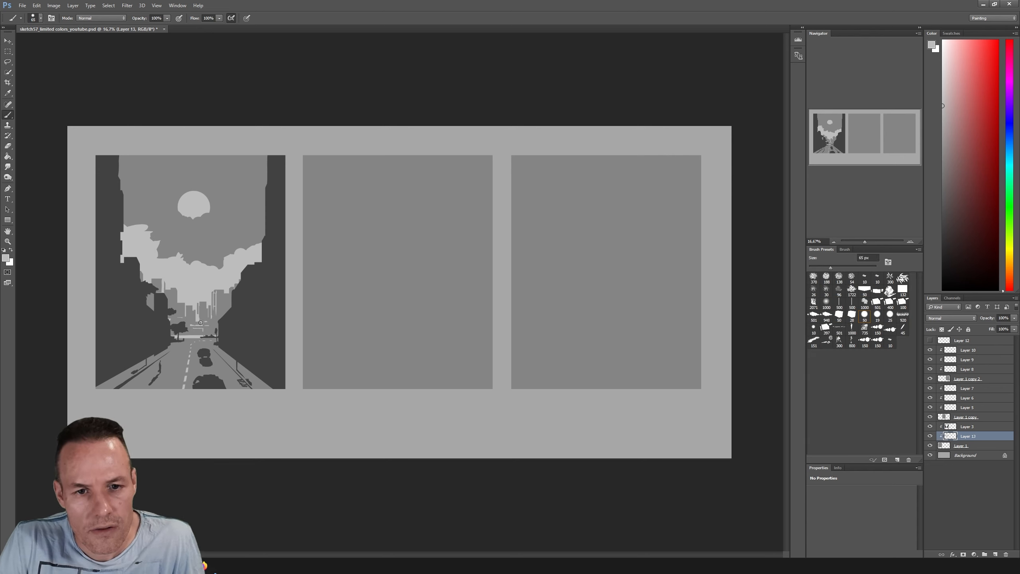
alt+click(179, 270)
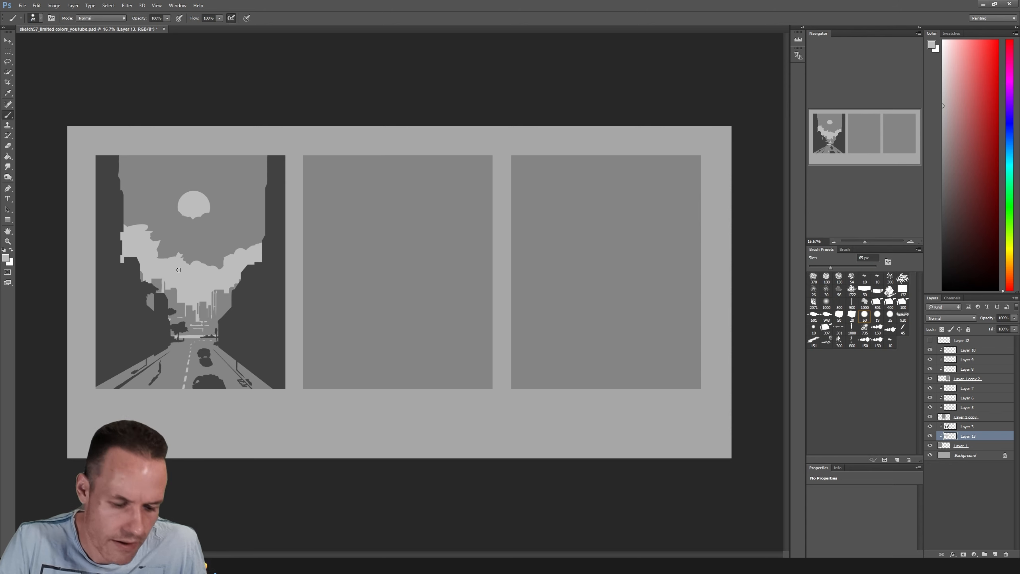
Lasso small irregular flecks in the sky between the sun and the clouds, fill them with light grey, and deselect
key(l)
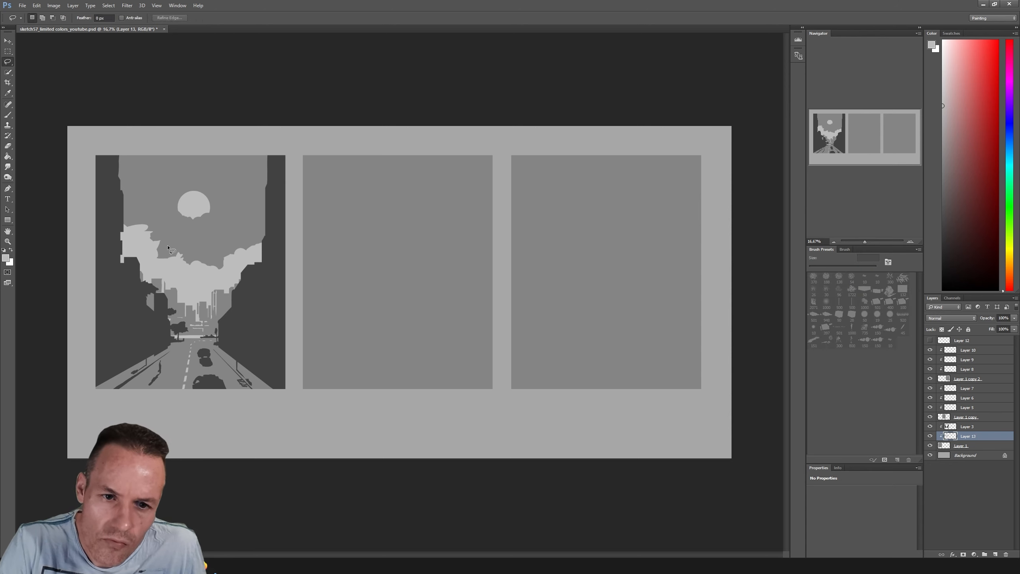
drag(168, 246, 170, 246)
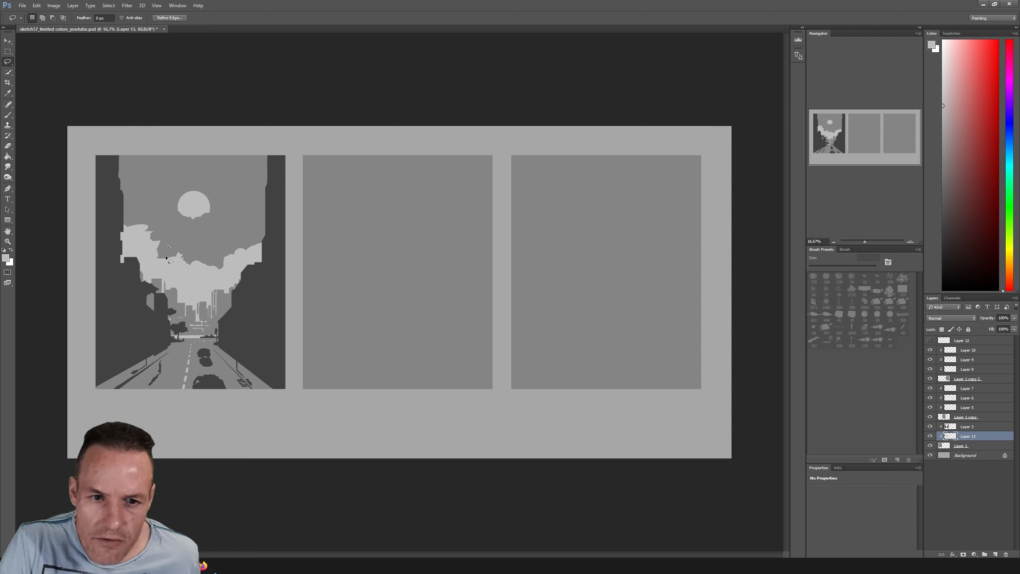
key(shift)
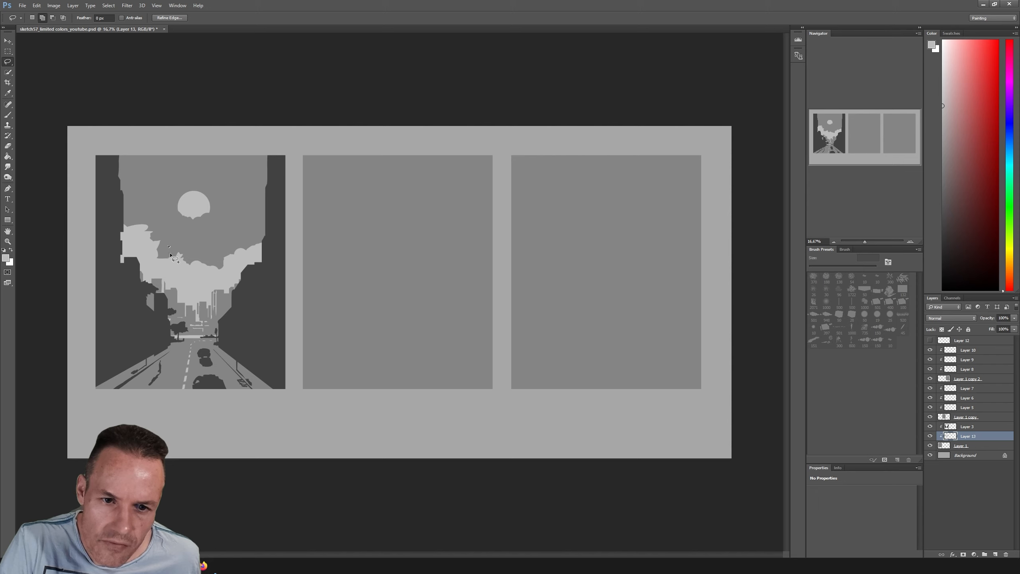
drag(171, 252, 170, 253)
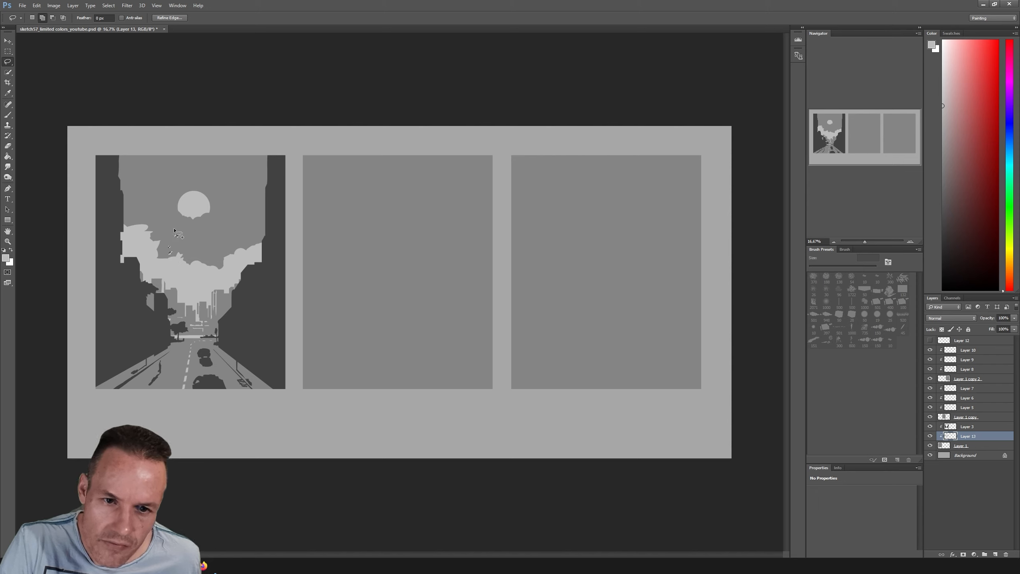
drag(172, 230, 176, 236)
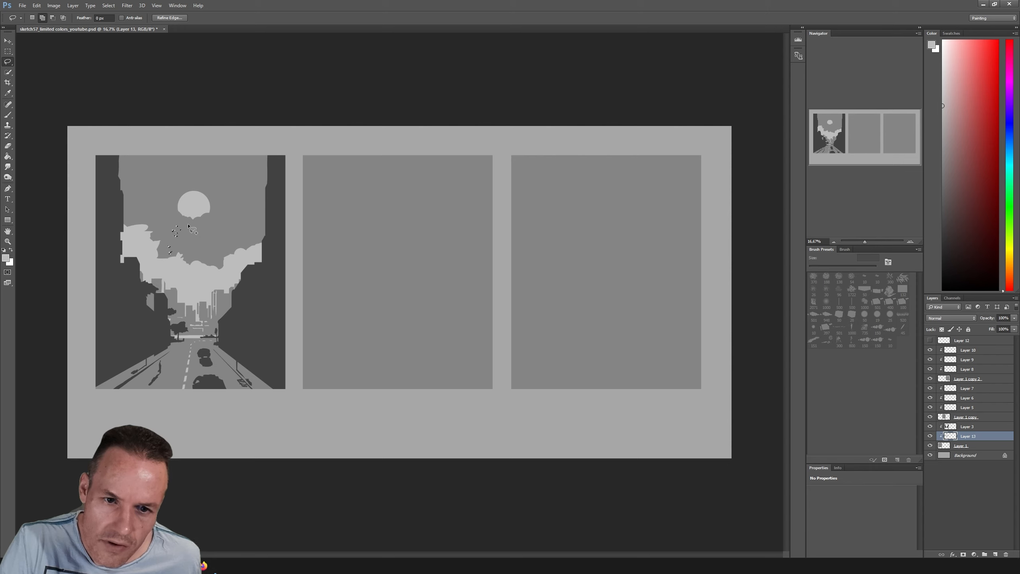
drag(223, 190, 221, 192)
key(b)
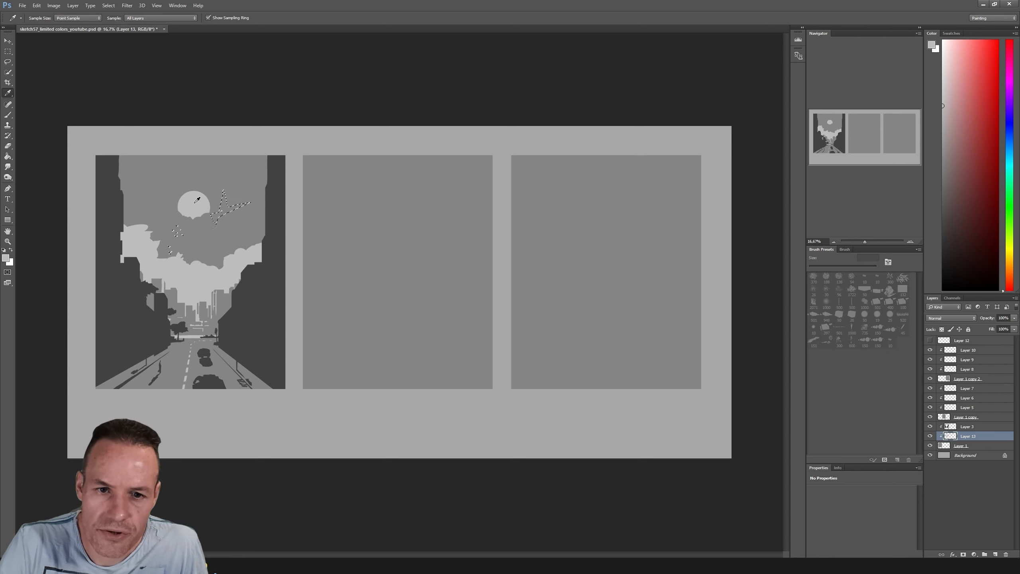
key(ctrl+d)
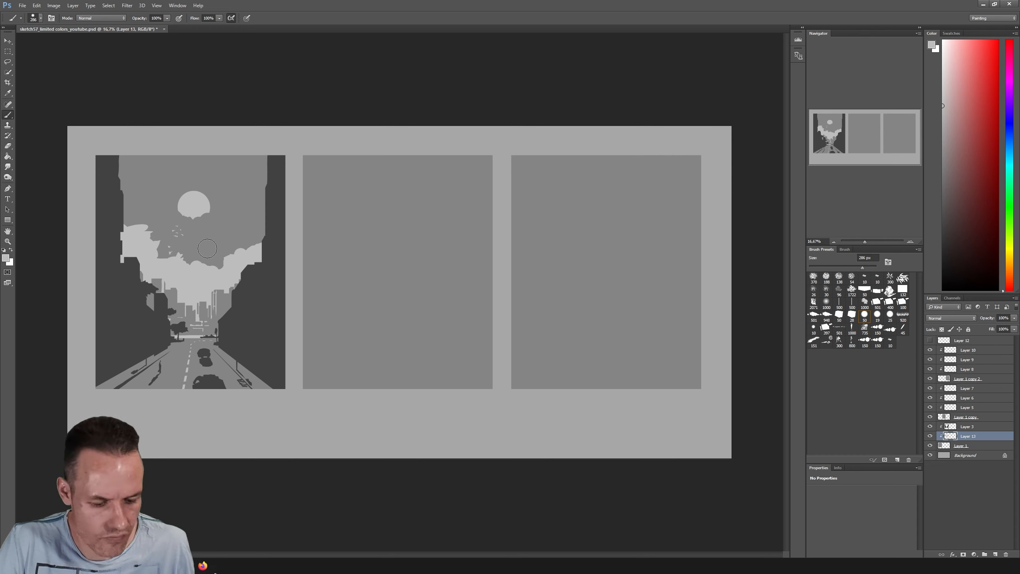
Lasso several small slivers inside the light cloud bank, delete them to reveal the darker sky grey, and deselect
key(l)
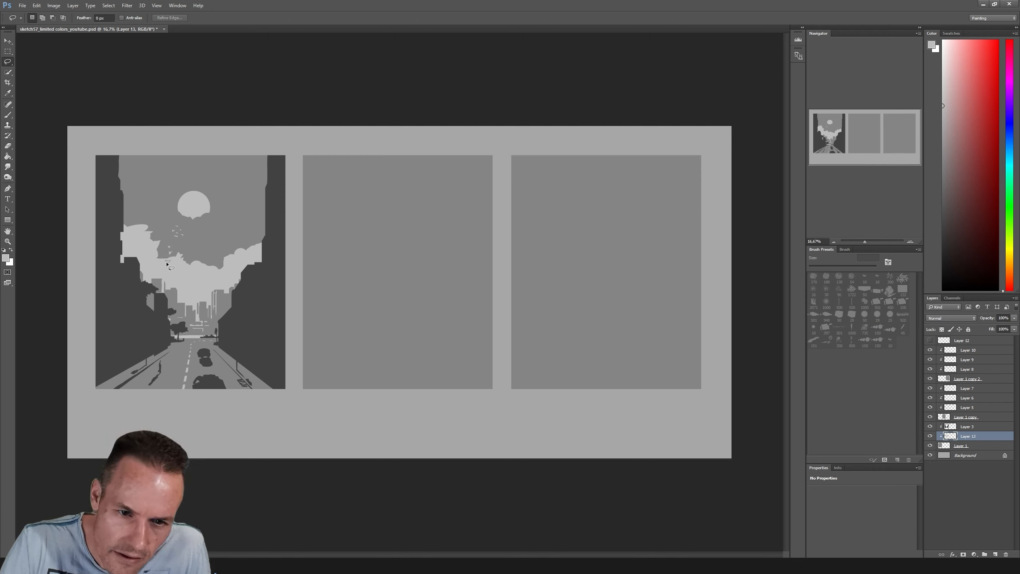
drag(165, 264, 168, 260)
key(shift)
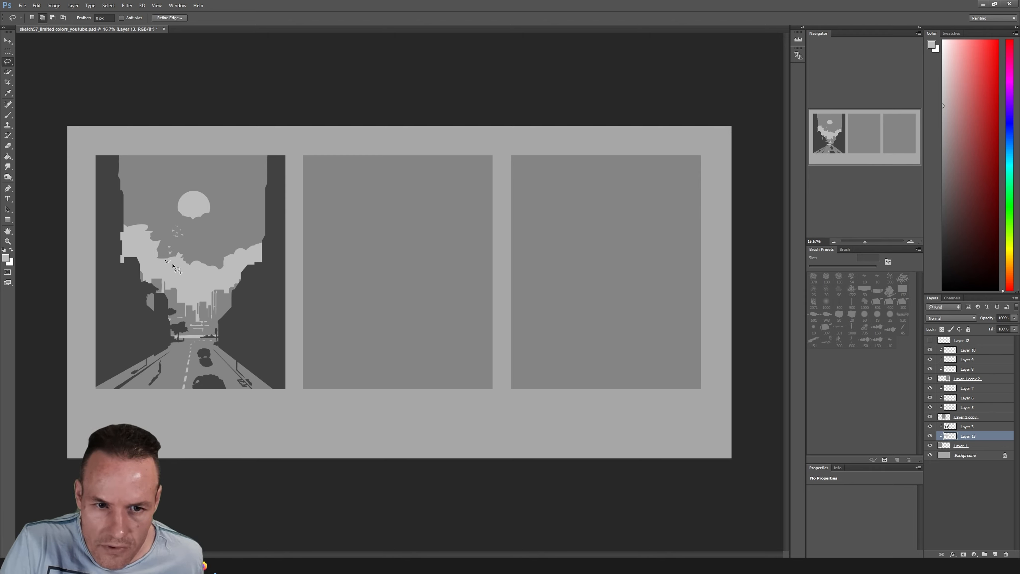
drag(175, 266, 172, 264)
drag(166, 277, 170, 275)
key(Delete)
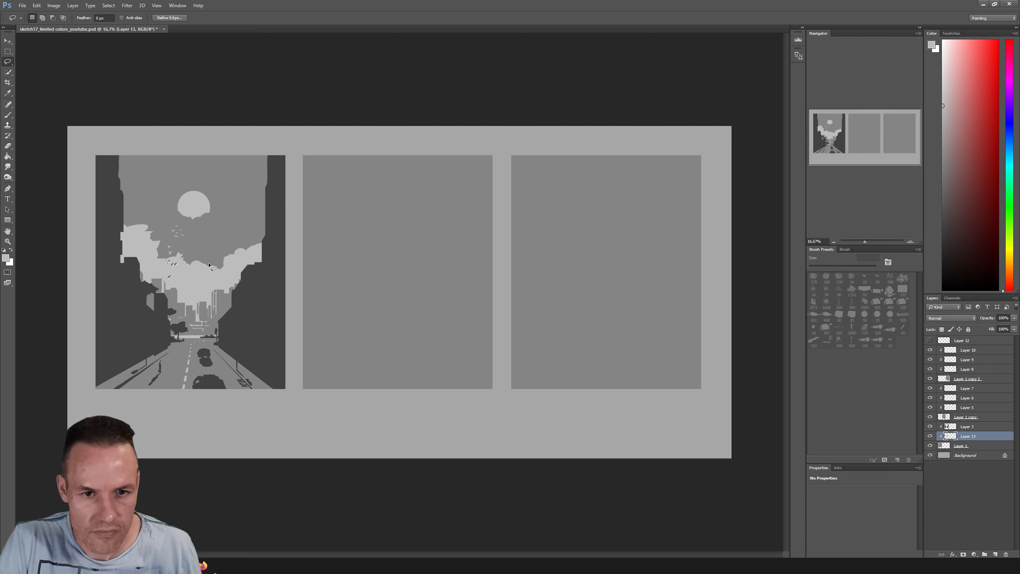
key(ctrl+d)
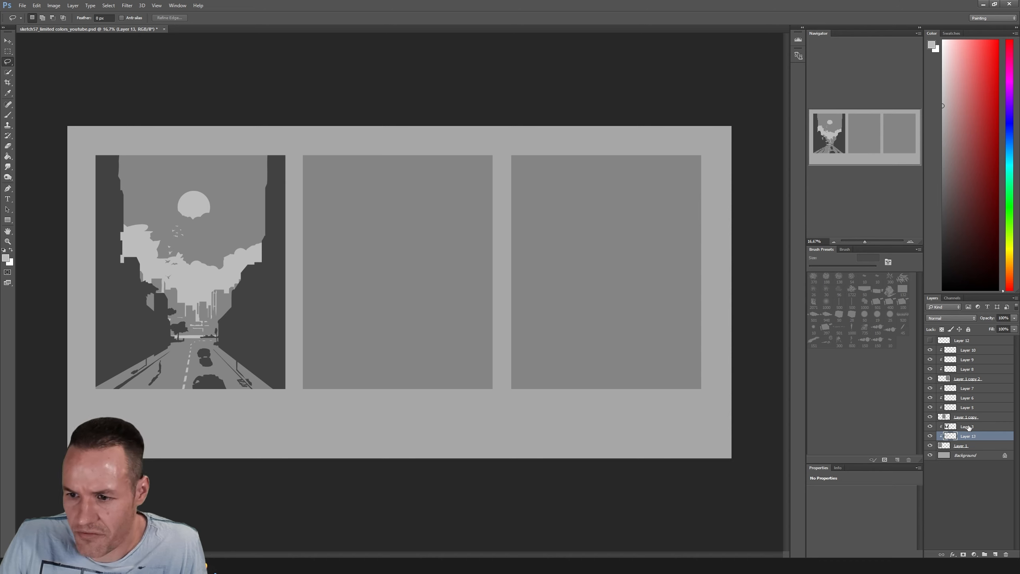
Compare the first frame with Layer 3's dark buildings hidden and shown
click(930, 427)
click(931, 427)
click(931, 426)
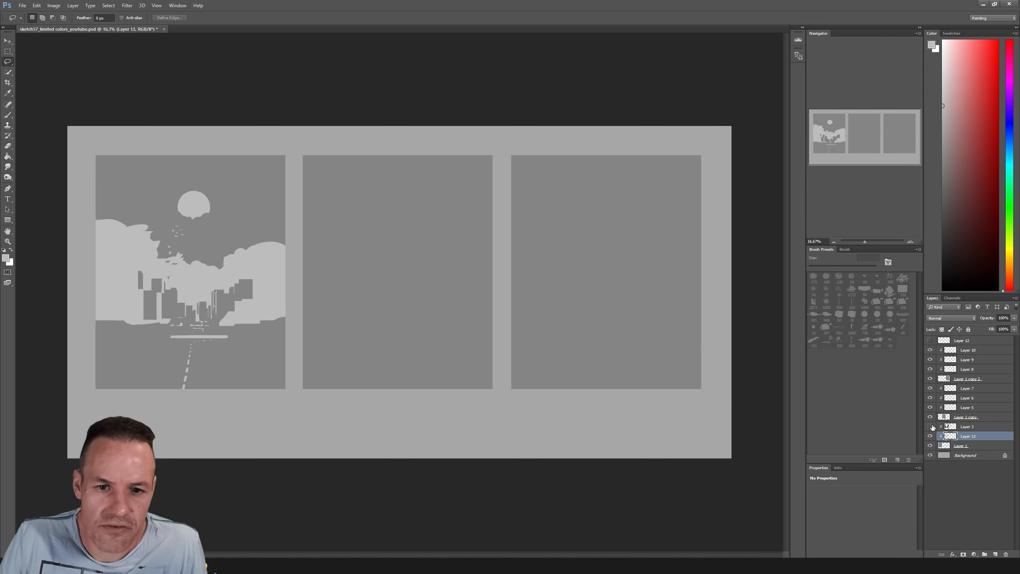
click(930, 427)
click(931, 427)
click(930, 427)
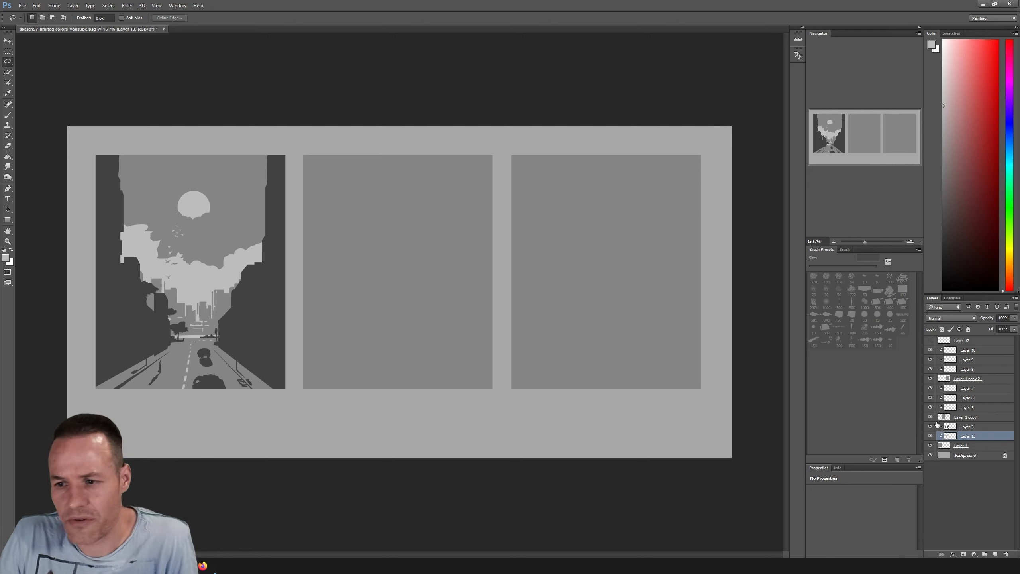
Add a new layer directly above Layer 3 and make it a clipping mask
click(967, 428)
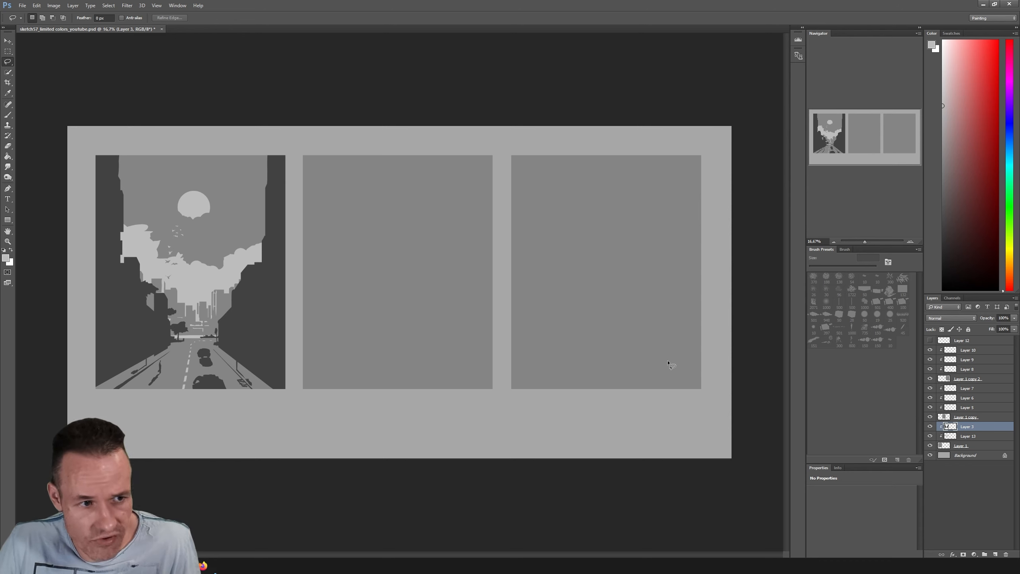
click(995, 555)
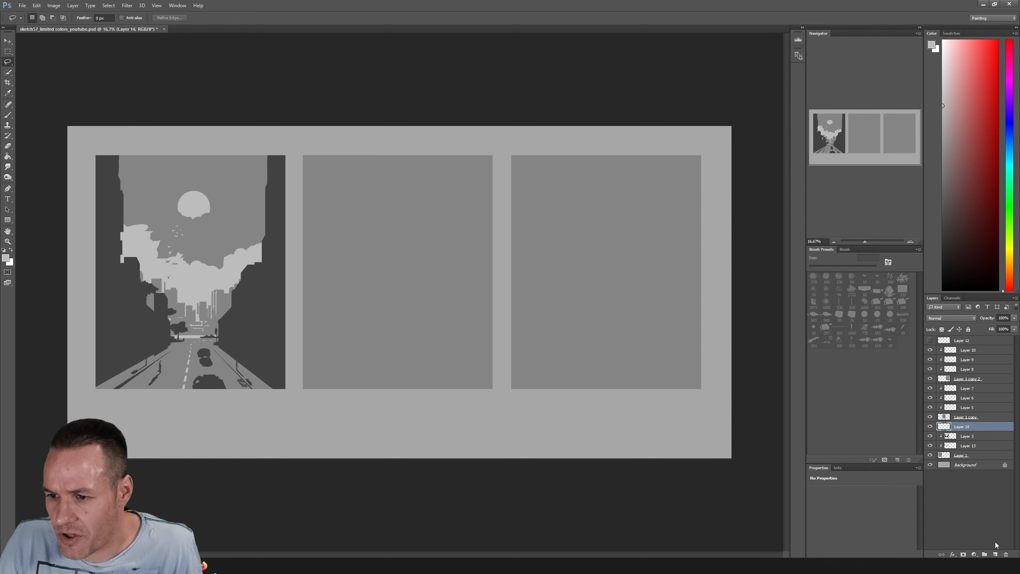
right_click(977, 425)
click(940, 207)
Paint thin light-grey vertical highlights along the inner edges of the tall buildings on both sides with a 137 px brush
key(b)
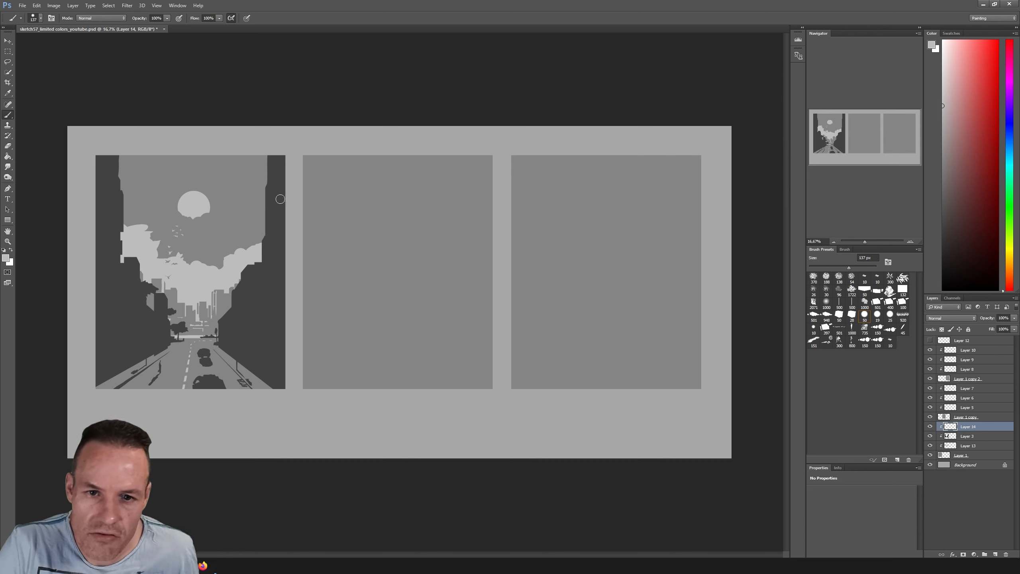
drag(269, 186, 265, 234)
drag(270, 197, 269, 227)
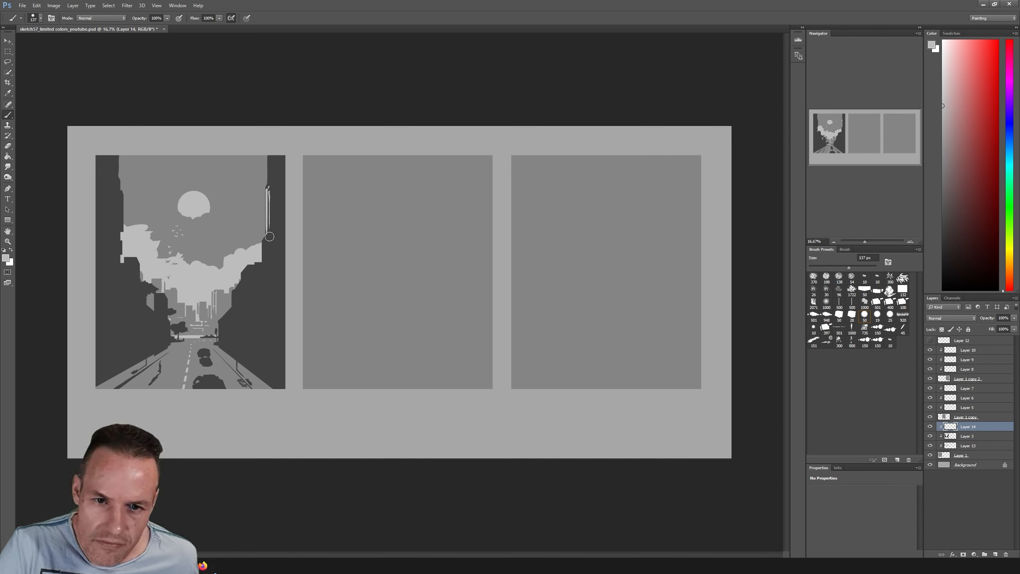
drag(271, 156, 271, 173)
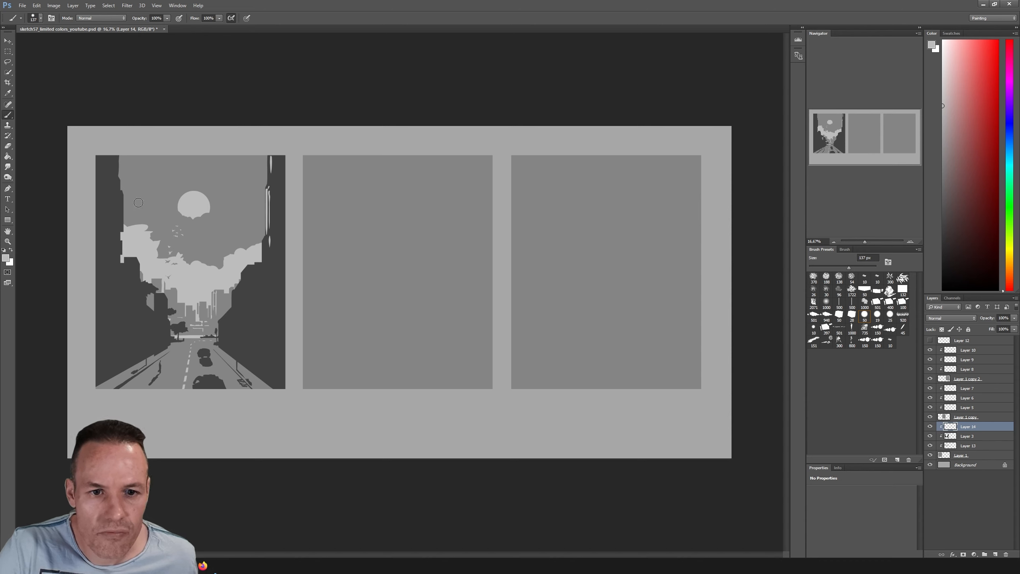
drag(122, 197, 122, 230)
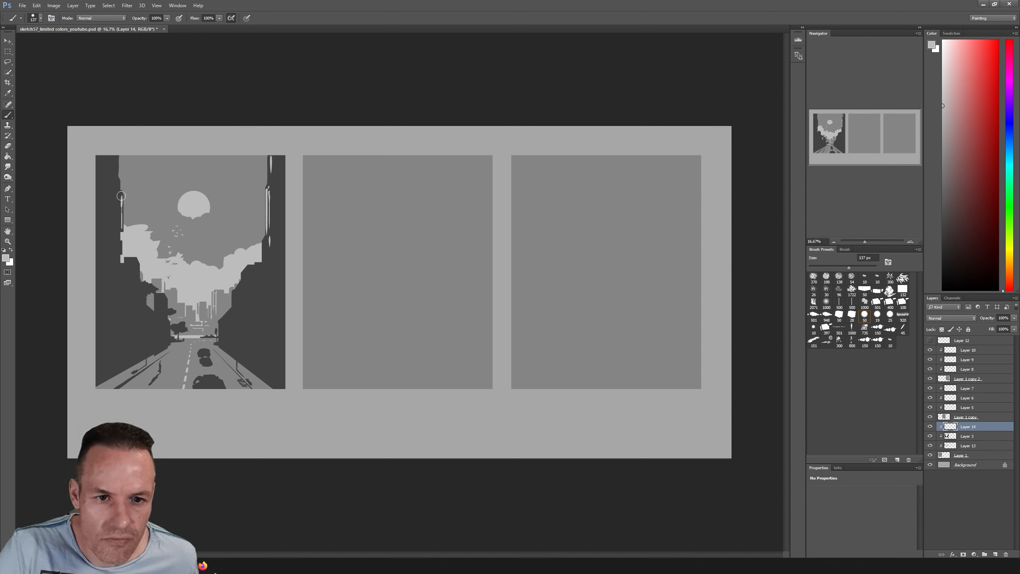
drag(118, 234, 118, 250)
drag(120, 241, 120, 250)
Paint light-grey vertical streaks on the lower, more distant part of the right-hand buildings and switch to a 47 px eraser
drag(237, 292, 236, 310)
drag(239, 287, 240, 309)
mouse_move(243, 283)
mouse_down()
mouse_move(243, 303)
mouse_move(248, 296)
mouse_up()
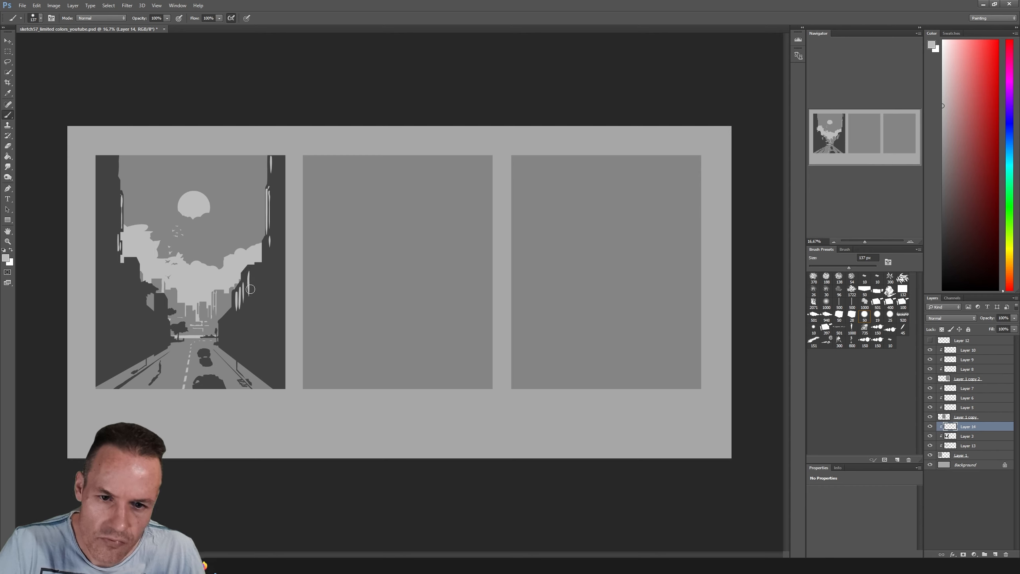
key(e)
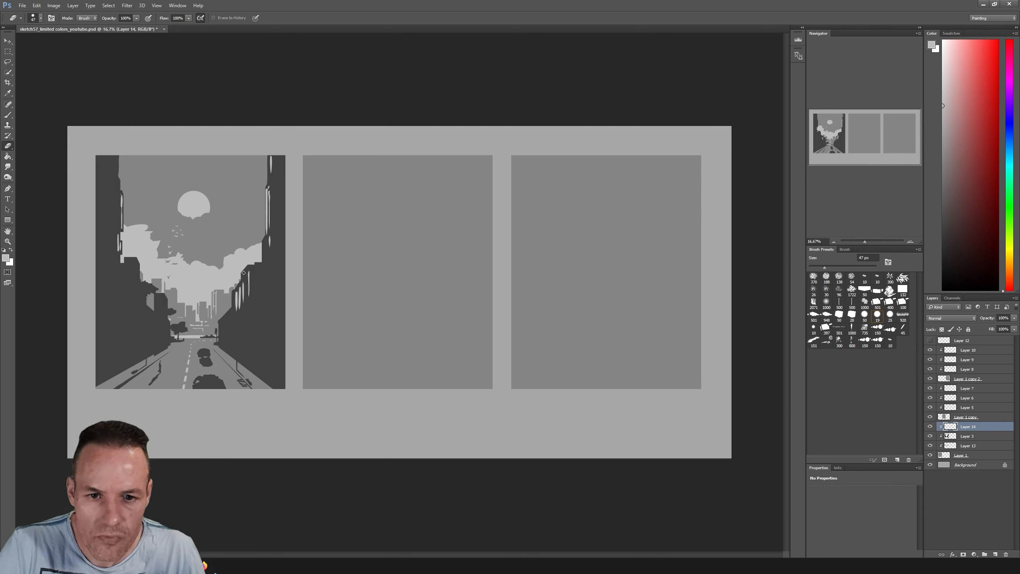
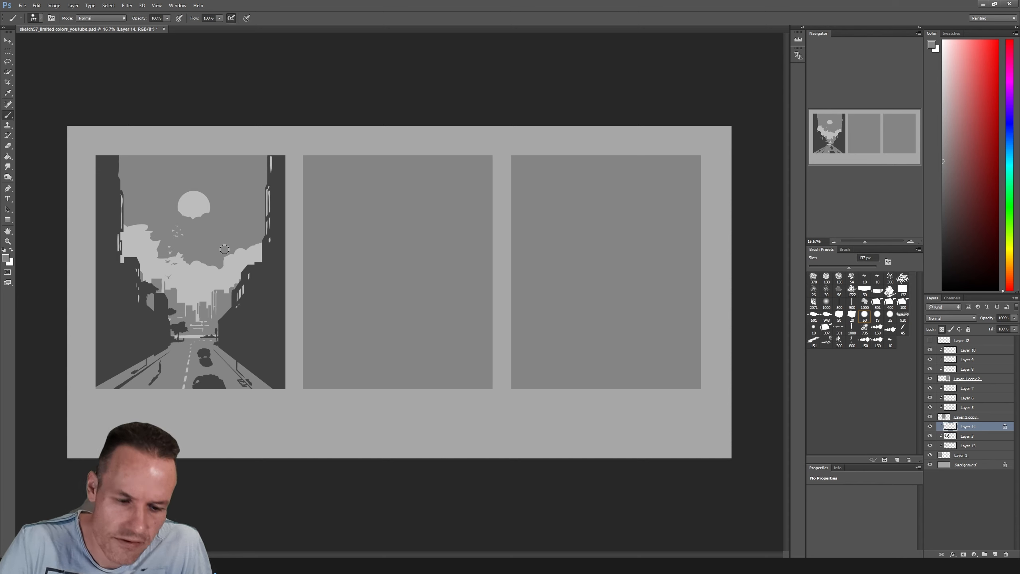
Unlock Layer 14's transparent pixels and paint thin grey posts and edge lines along the lower right side of the street with a 71 px brush
drag(874, 268, 869, 268)
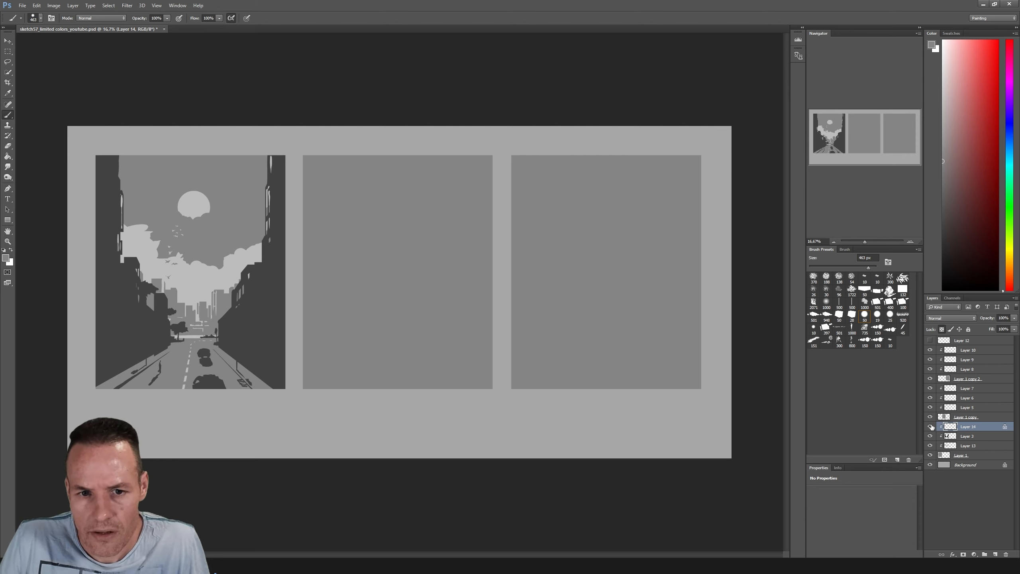
click(942, 329)
drag(868, 268, 833, 268)
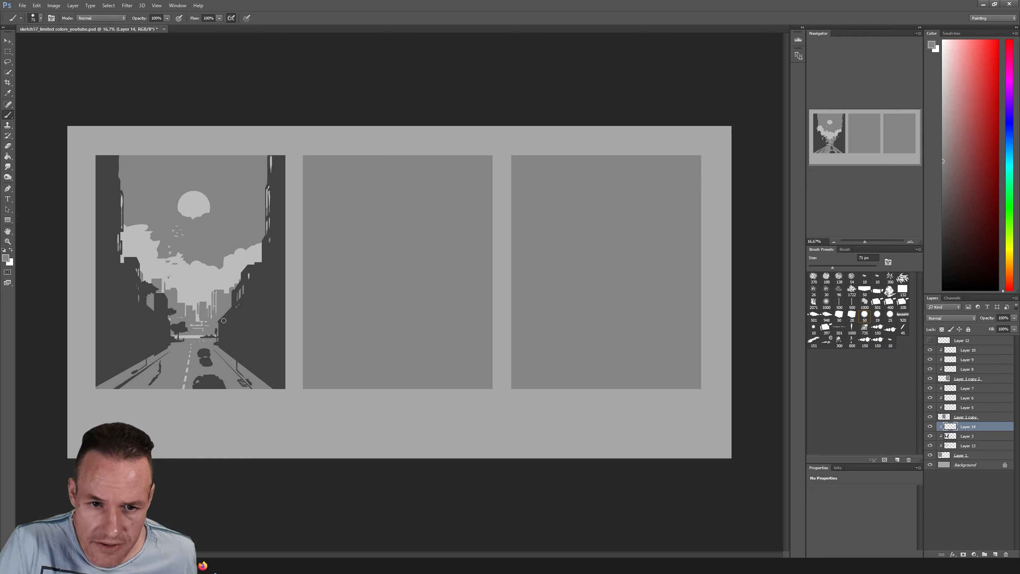
drag(223, 320, 228, 316)
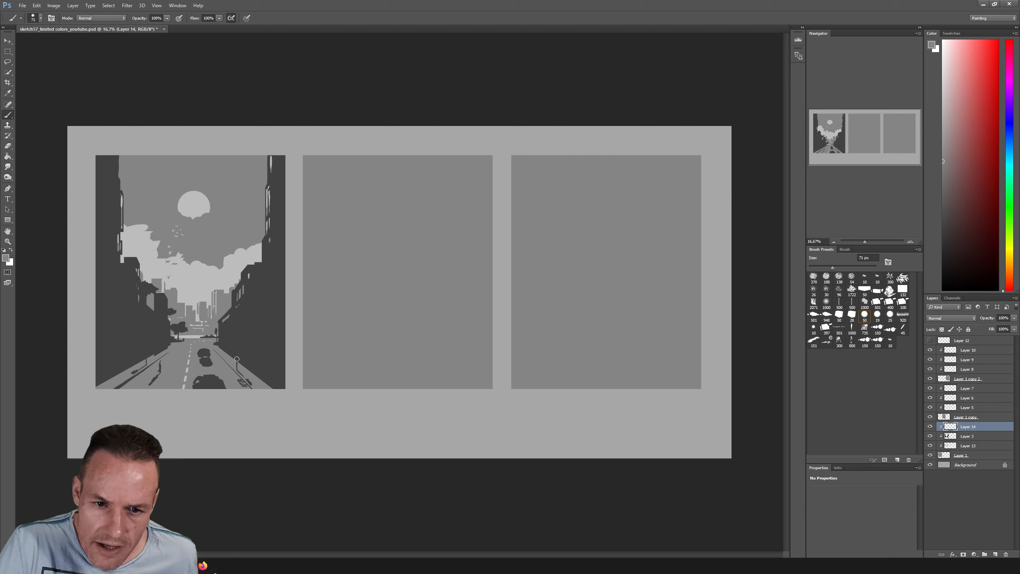
drag(237, 359, 237, 336)
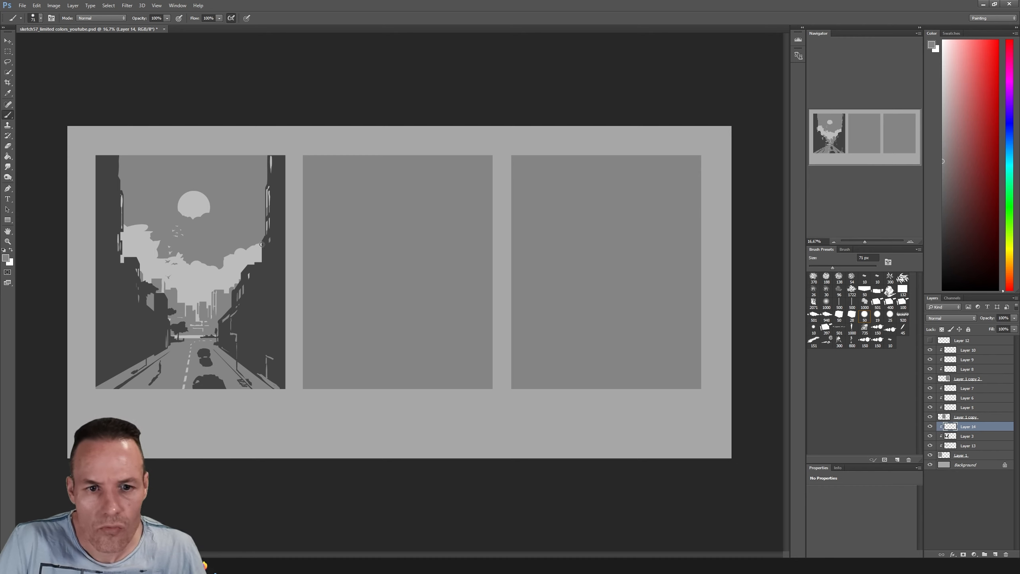
On Layer 3, sample the dark building grey and add small foliage and rooftop details to the building silhouettes
click(972, 436)
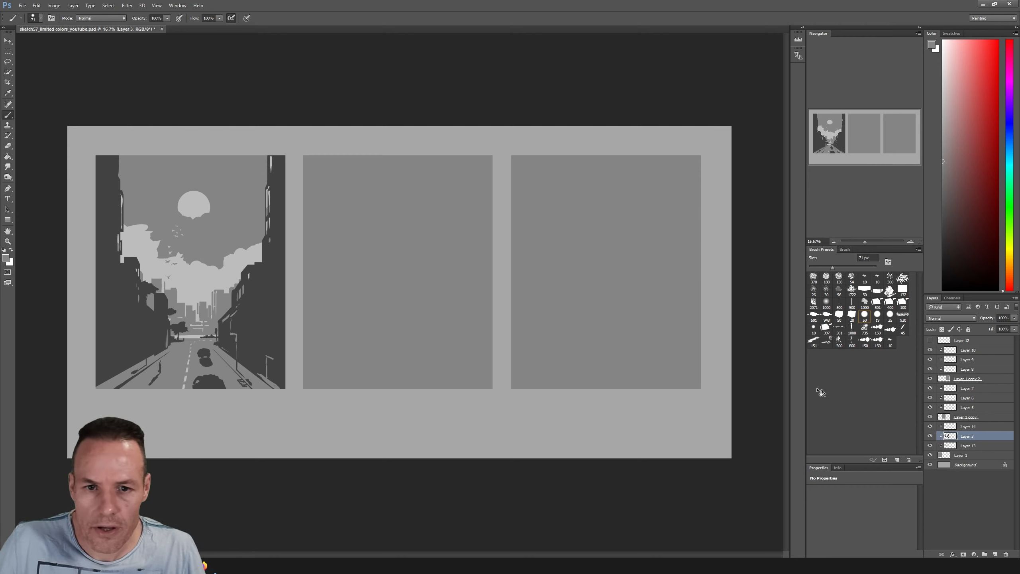
key(alt)
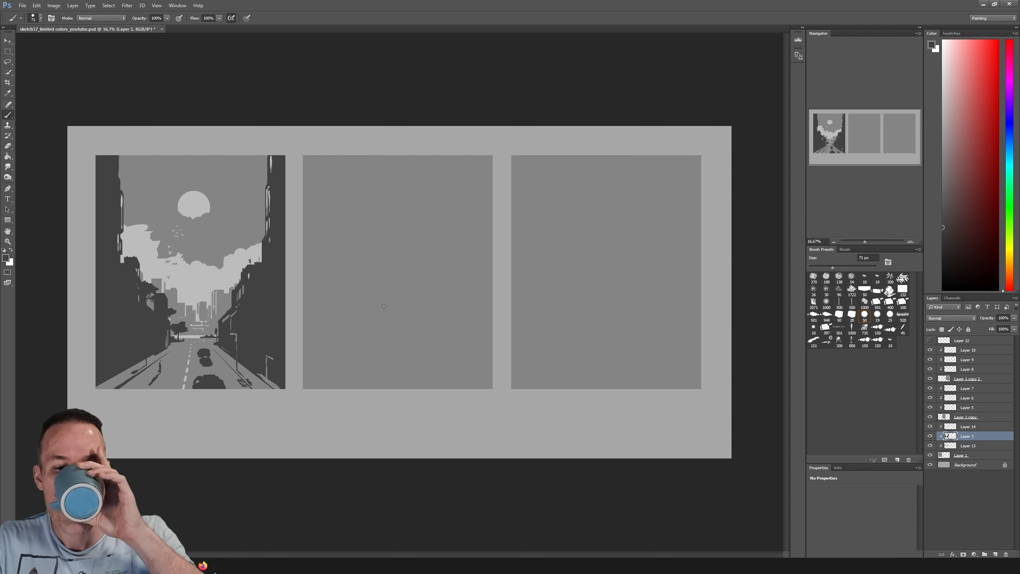
Sample the clouds' light grey and paint a patch of light on Layer 13 across the road beside the nearest car
click(949, 427)
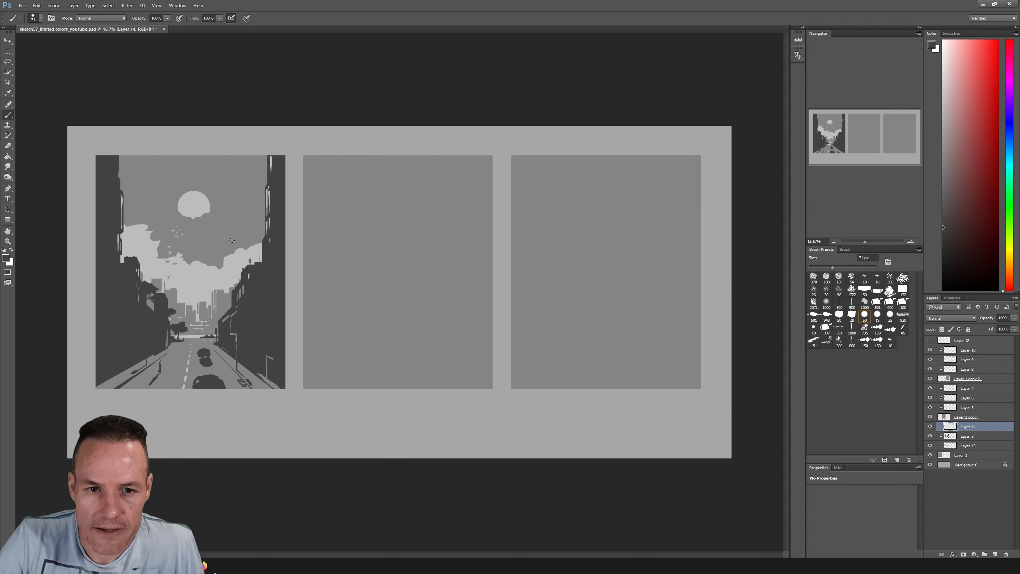
alt+click(211, 278)
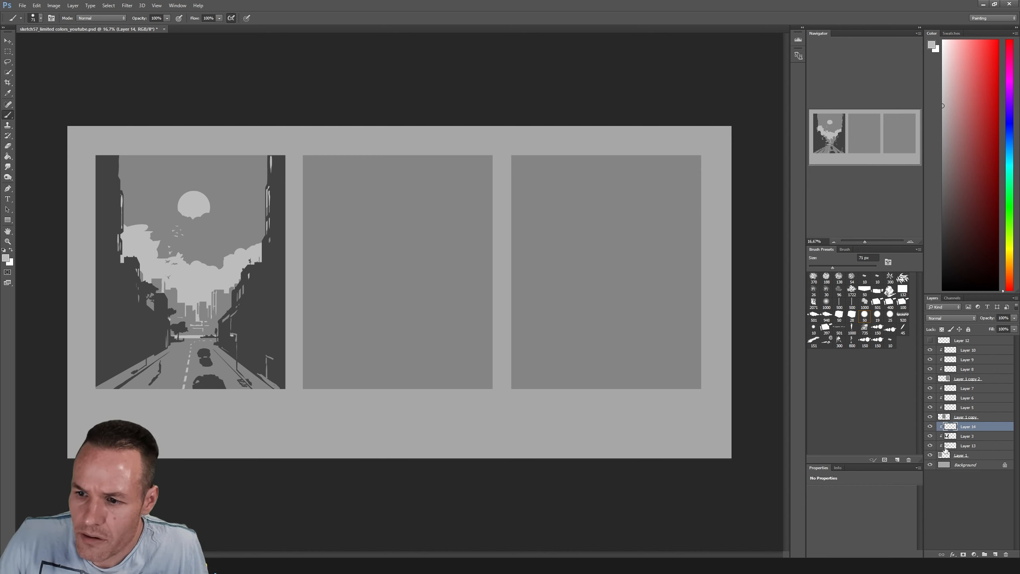
click(968, 445)
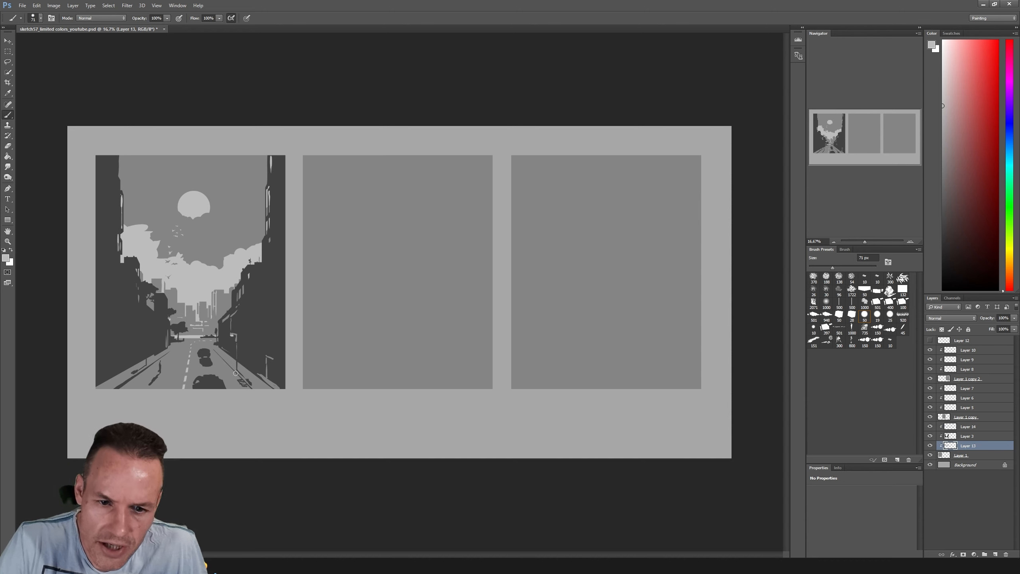
drag(236, 373, 235, 368)
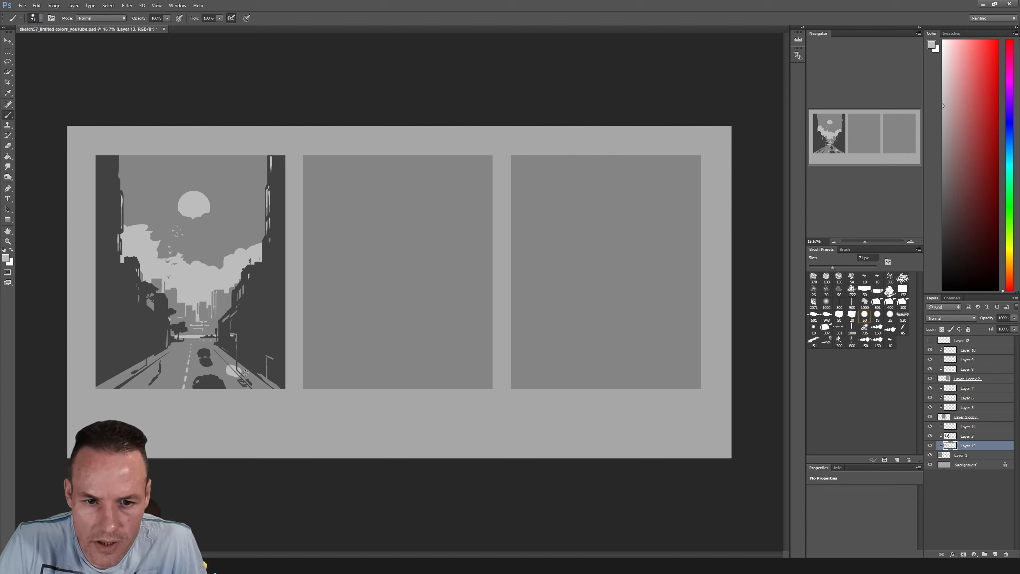
key(ctrl+z)
mouse_move(231, 370)
mouse_down()
mouse_move(244, 369)
mouse_move(207, 371)
mouse_up()
Trim the edges of the light road patch on Layer 13 with a small eraser
key(e)
drag(246, 367, 242, 373)
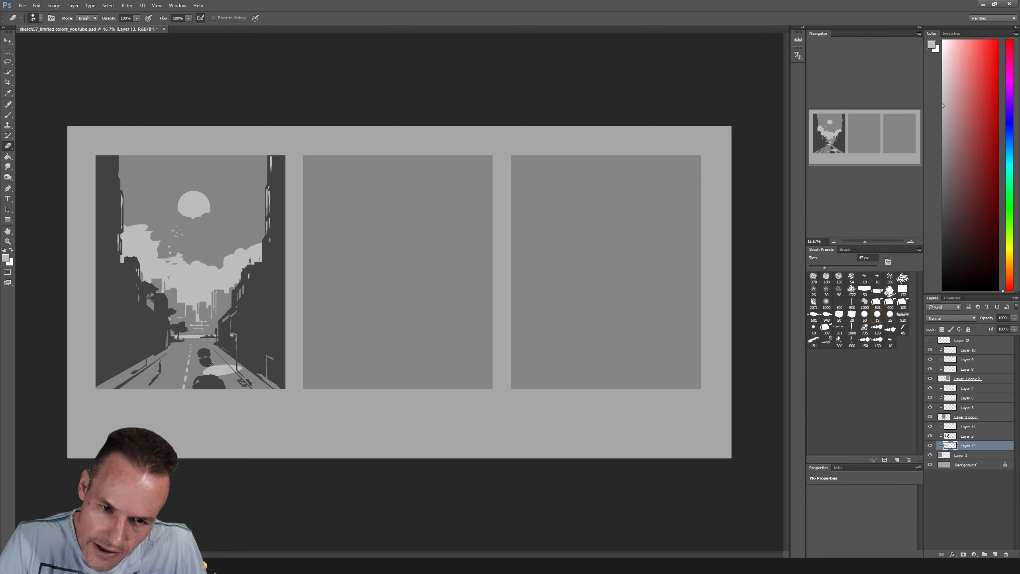
drag(224, 363, 240, 366)
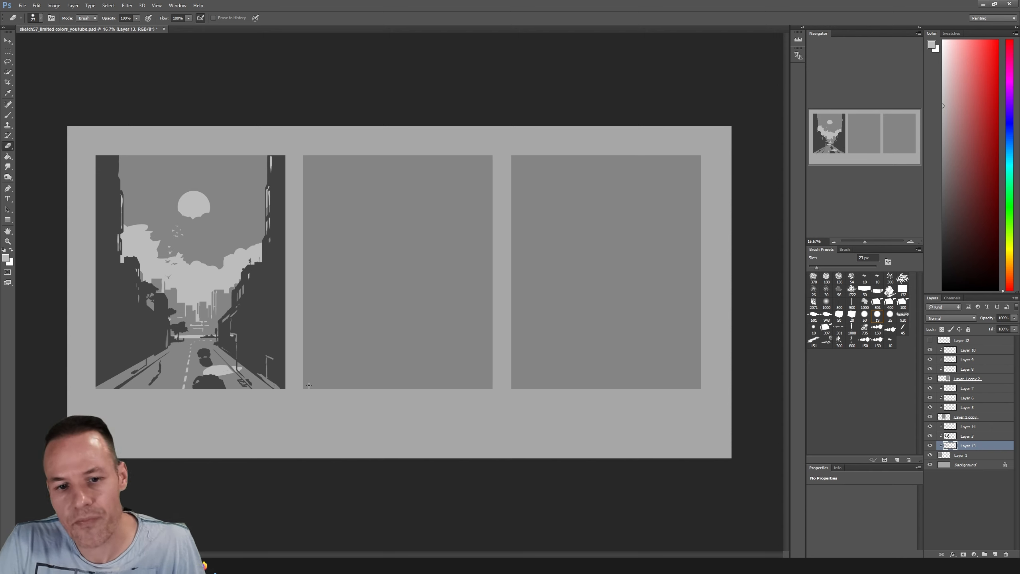
On Layer 14, paint light-grey accents on the dark road marking by the right sidewalk and on the two cars with the 71 px brush
key(b)
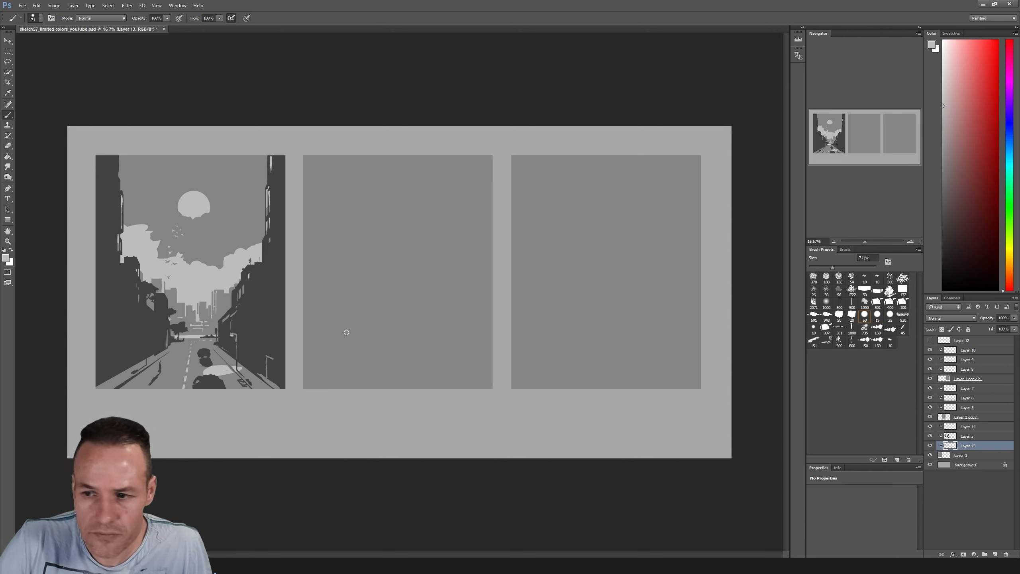
click(932, 427)
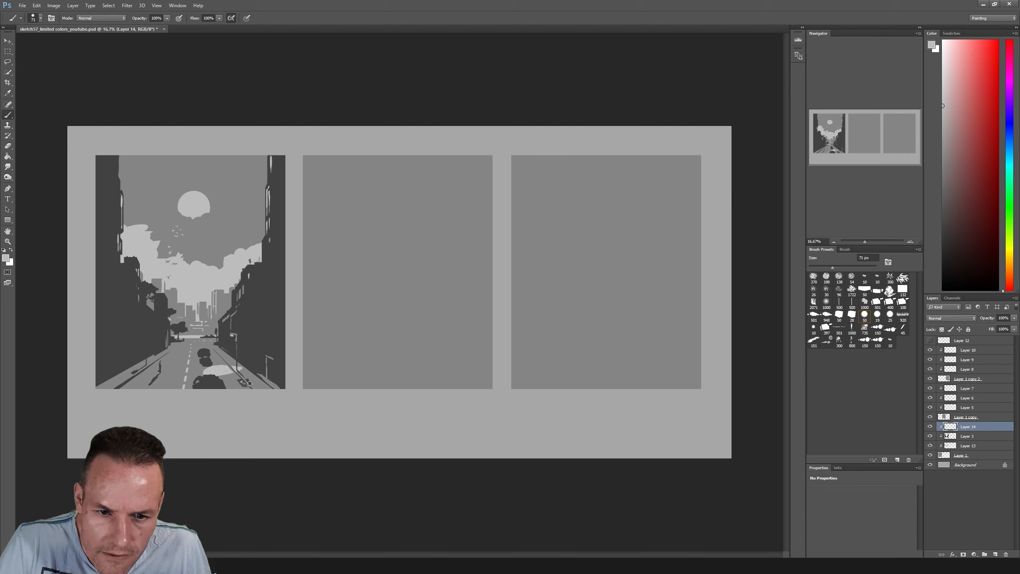
drag(241, 382, 249, 385)
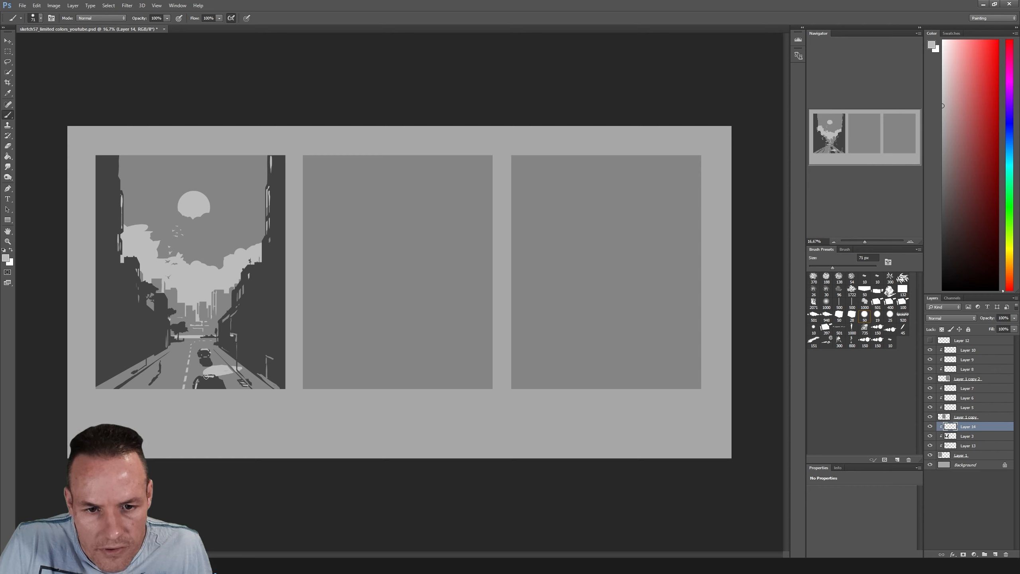
drag(205, 377, 215, 378)
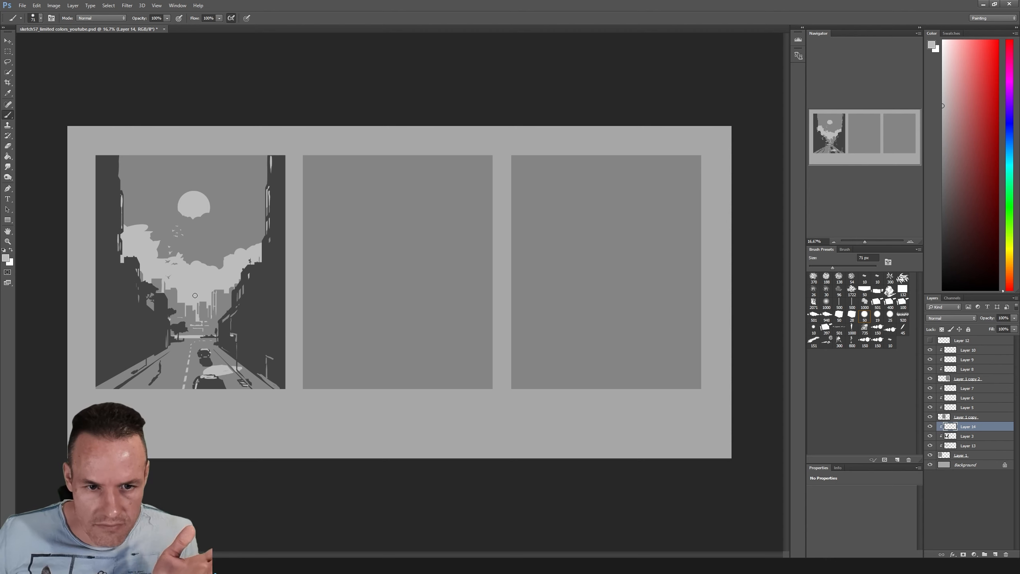
click(7, 241)
click(143, 280)
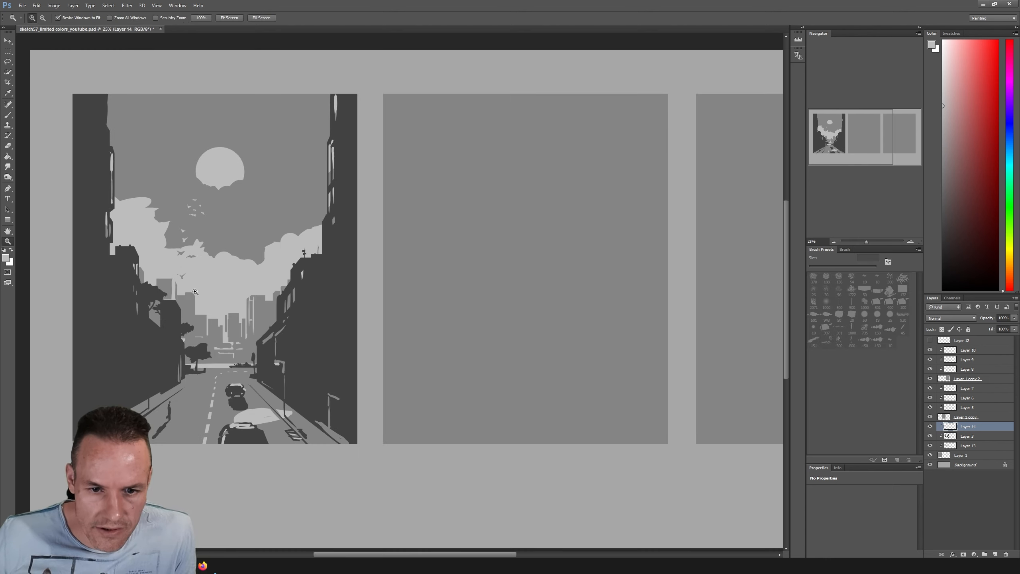
drag(249, 294, 517, 312)
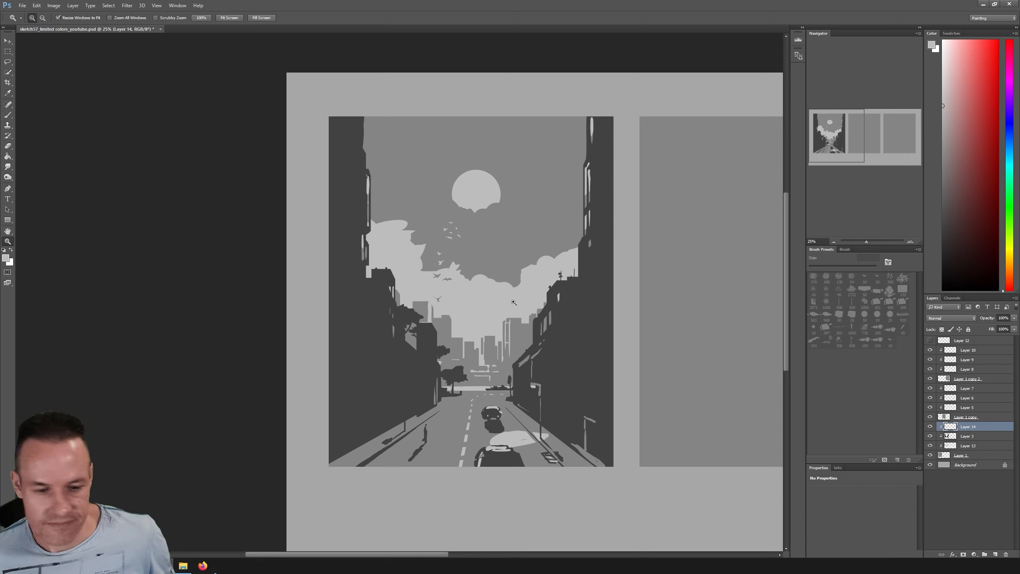
key(ctrl+minus)
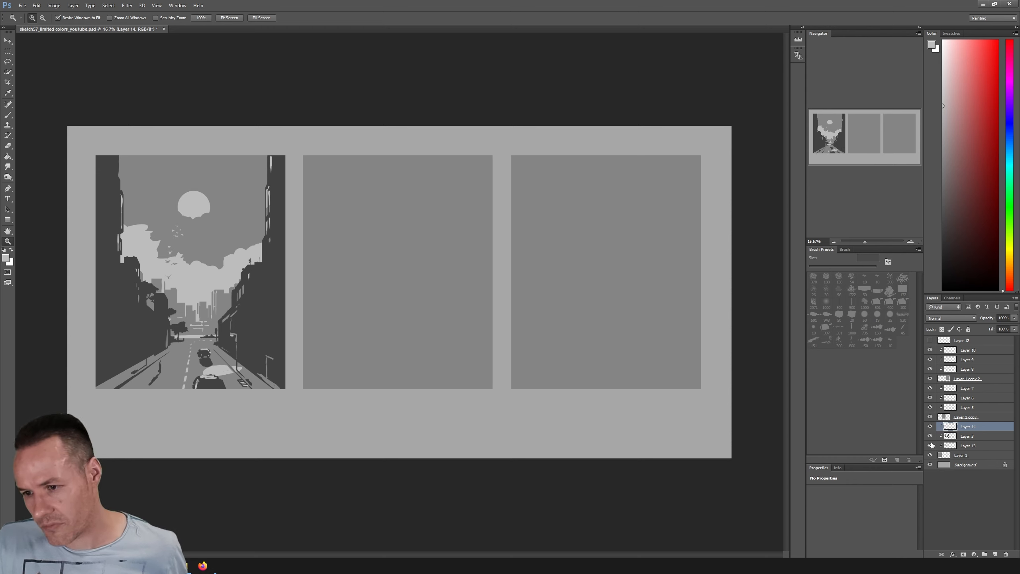
Delete Layer 7 from the clipped layers of the second frame
click(964, 418)
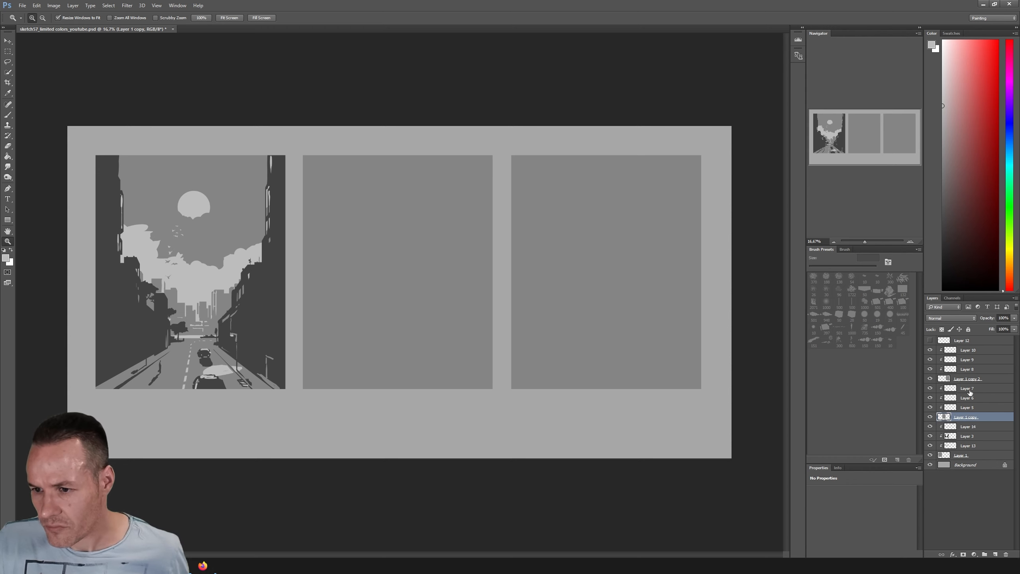
right_click(966, 389)
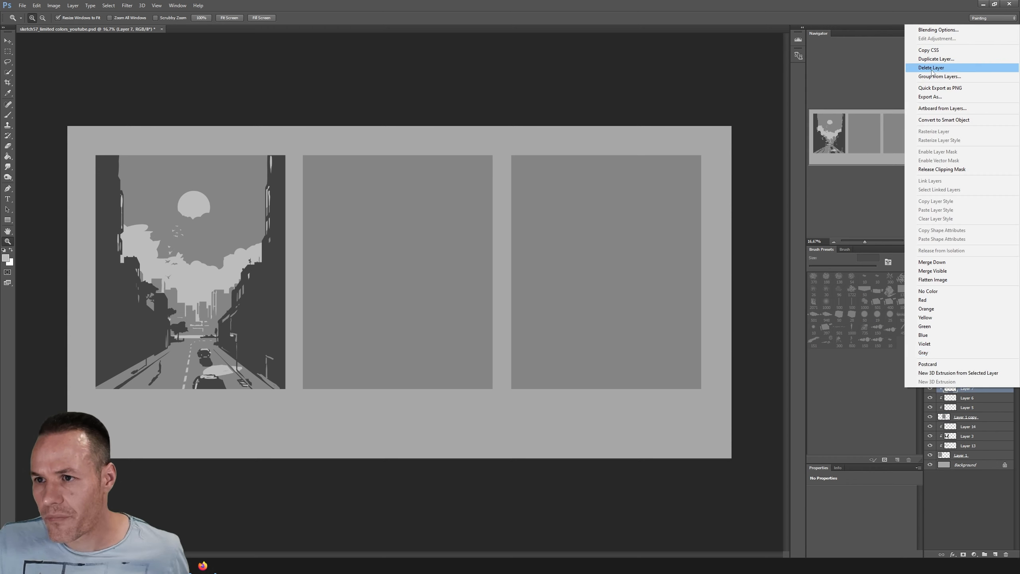
click(932, 67)
key(Return)
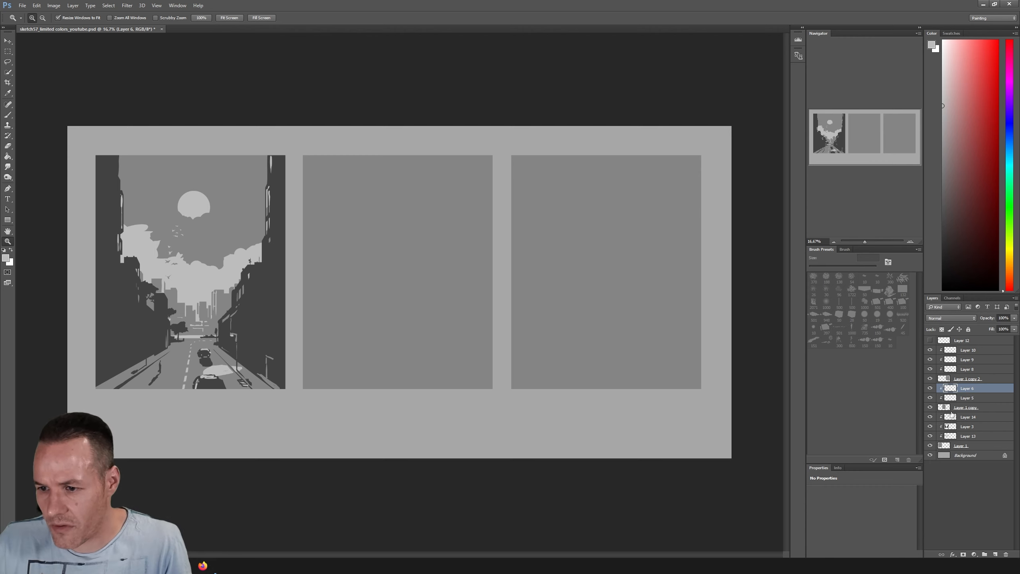
Fill the second frame's base shape on Layer 1 copy with a darker grey based on its sampled colour
click(966, 407)
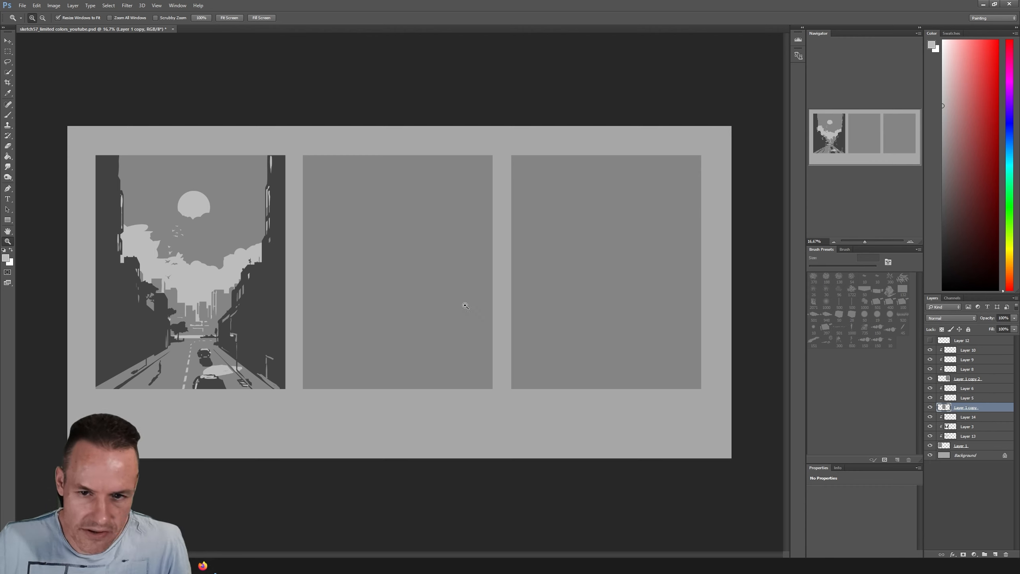
key(i)
click(437, 289)
key(z)
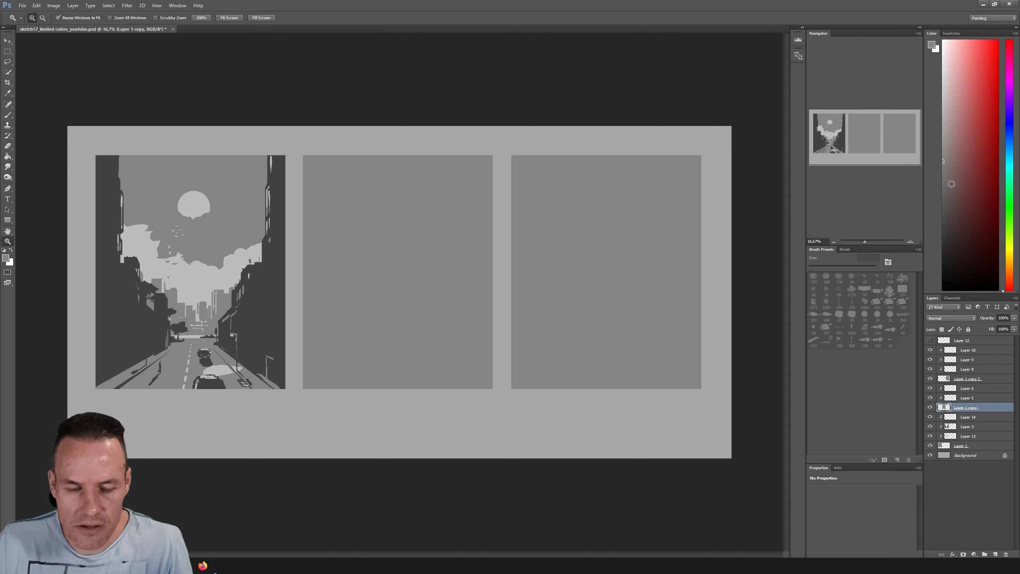
drag(954, 193, 899, 207)
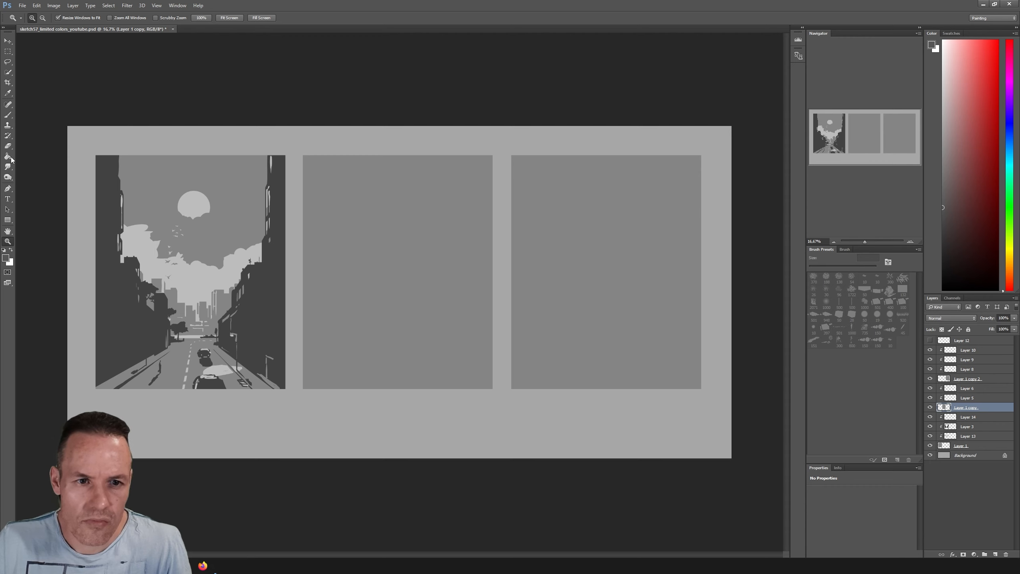
key(g)
click(370, 228)
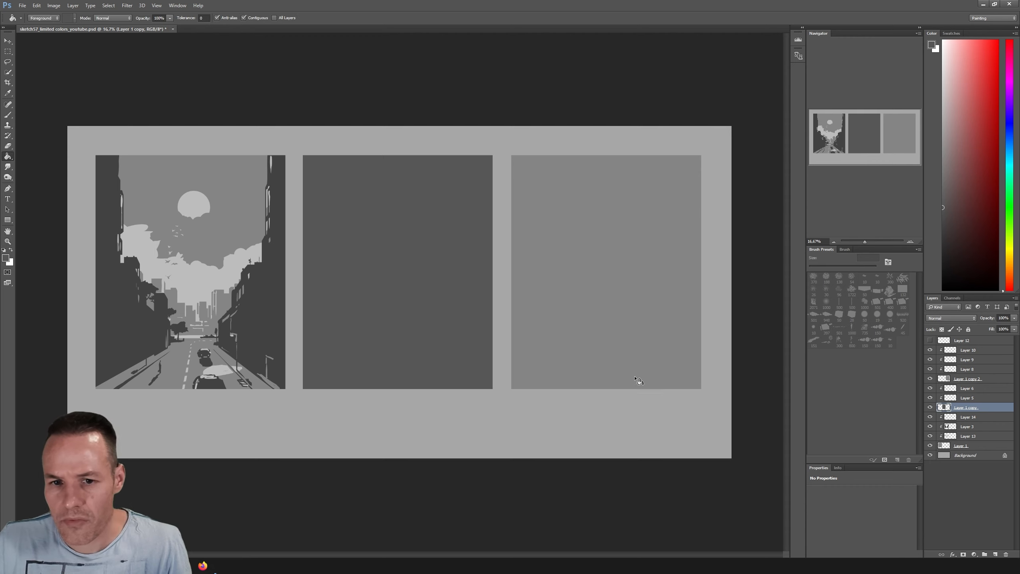
On Layer 6, lasso a foreground silhouette in the second frame with a high left wall, a jagged low middle and a rising right slope
click(965, 390)
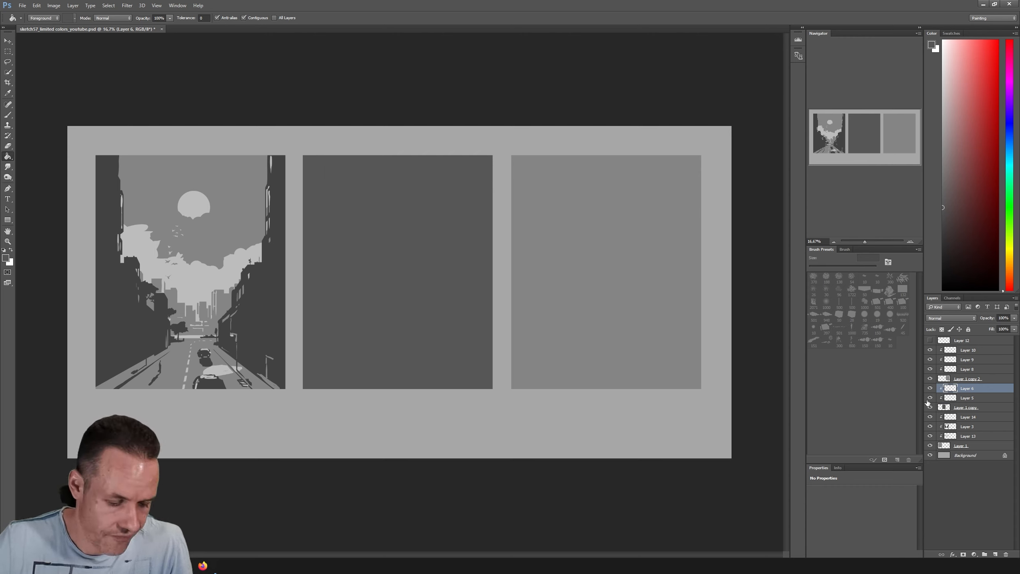
click(6, 62)
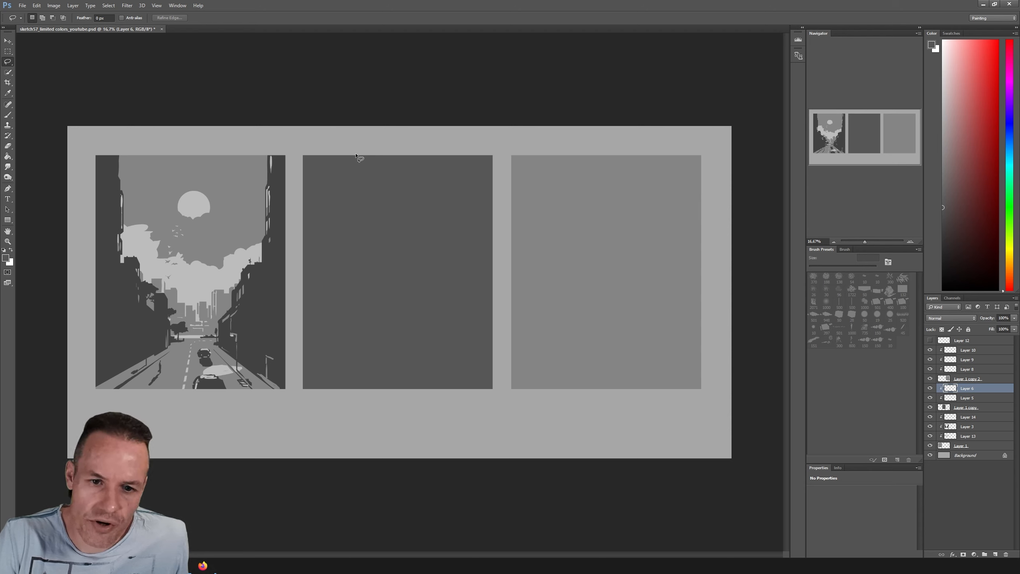
mouse_move(351, 154)
mouse_down()
mouse_move(370, 312)
mouse_move(393, 290)
mouse_move(402, 320)
mouse_move(450, 335)
mouse_move(458, 299)
mouse_move(349, 154)
mouse_up()
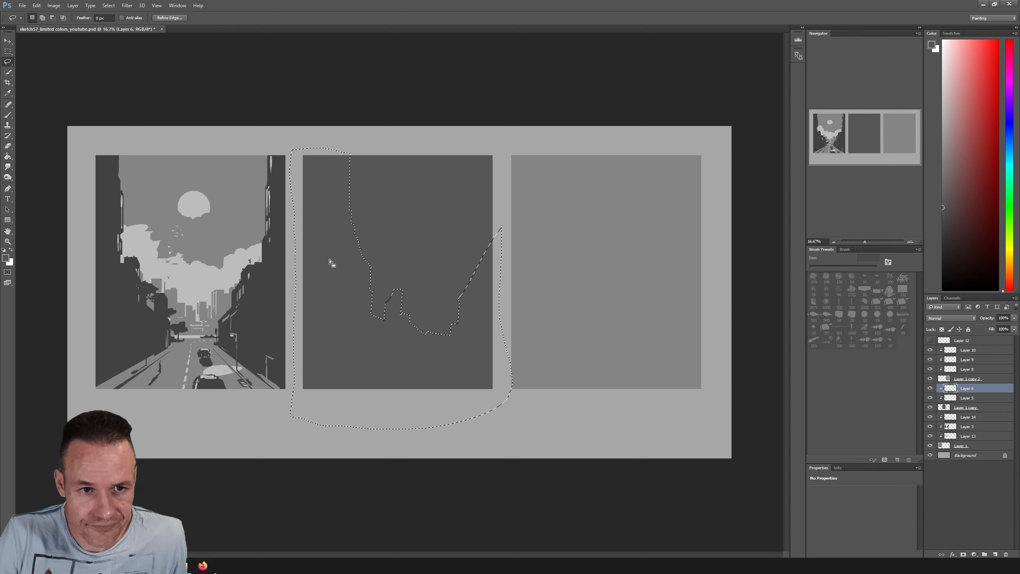
Extend the silhouette selection with narrow rectangular blocks along its jagged middle section and return to the Lasso tool
click(8, 51)
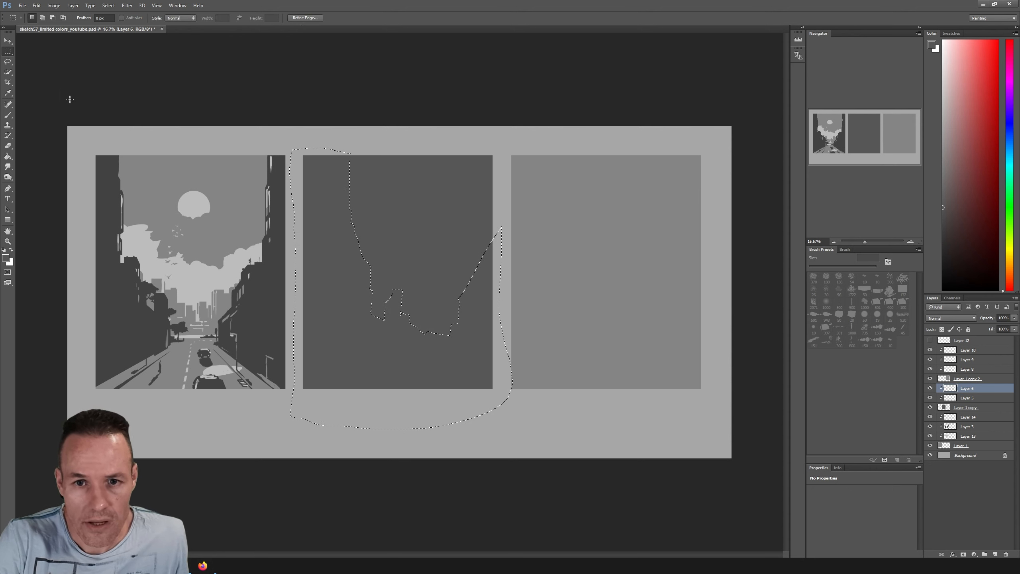
key(shift)
drag(376, 282, 378, 324)
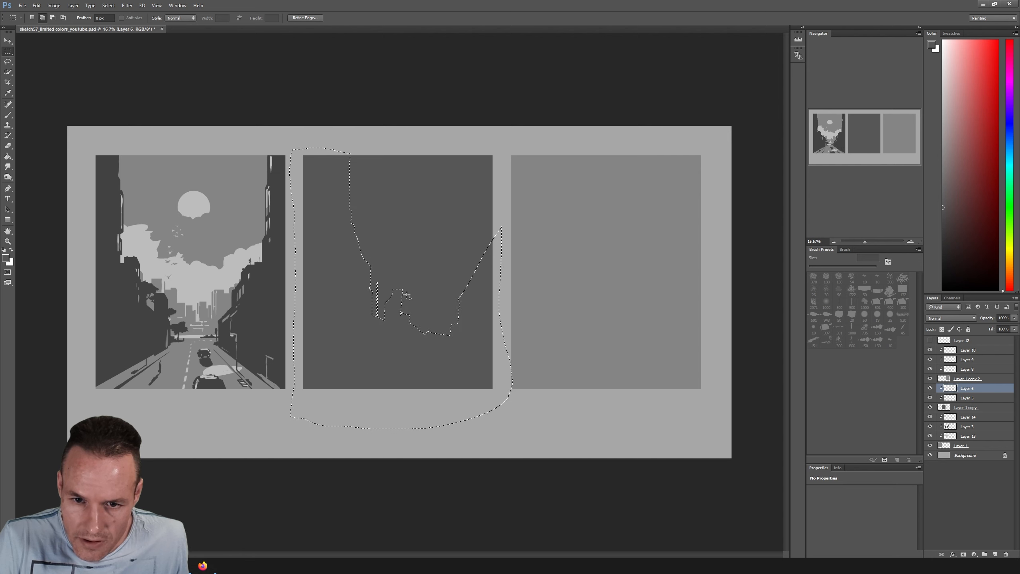
drag(402, 290, 408, 318)
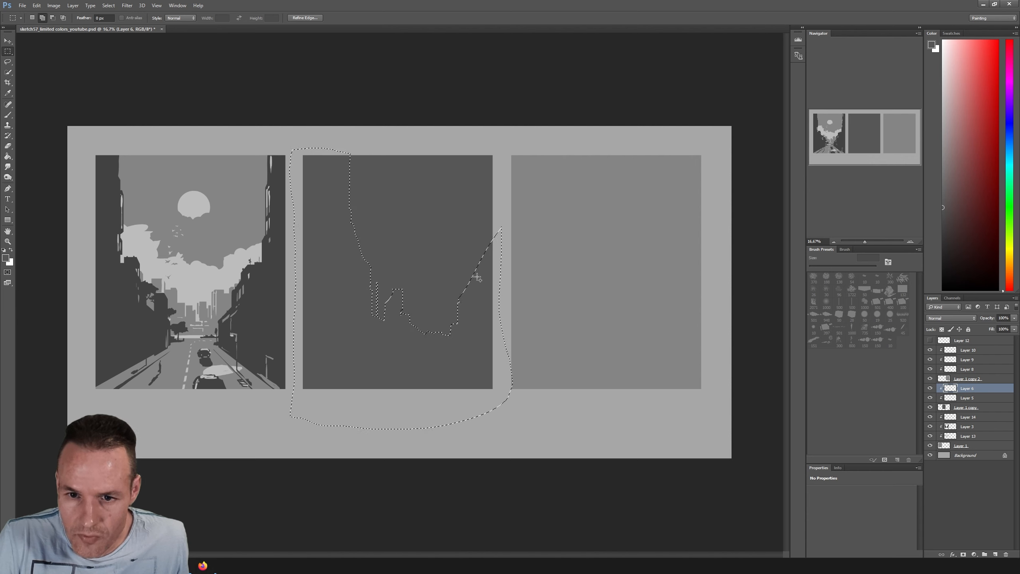
click(8, 62)
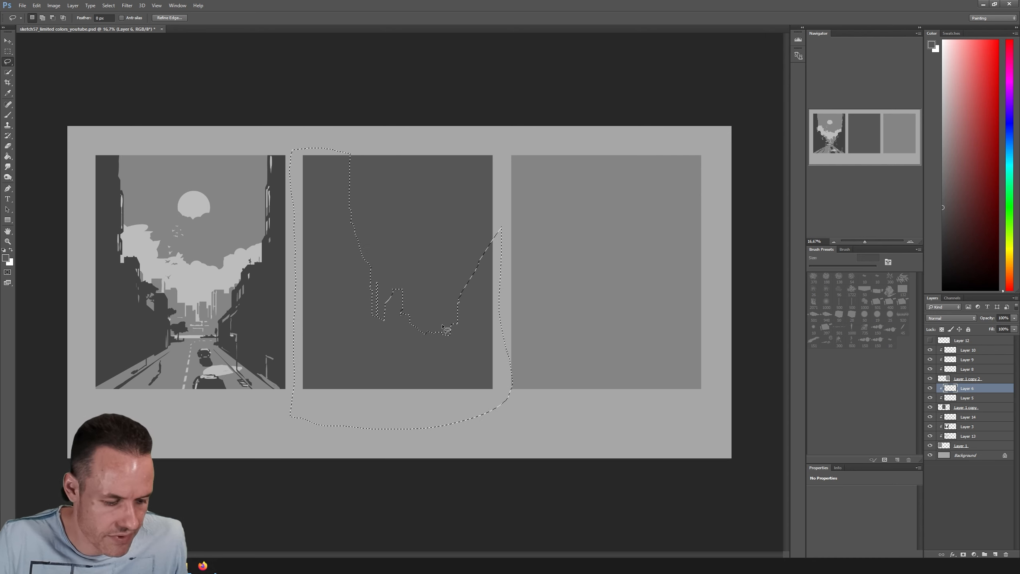
Paint the selected silhouette on Layer 6 near-black with a very large brush, deselect, and refine its skyline edges with an 81 px brush
key(b)
click(858, 266)
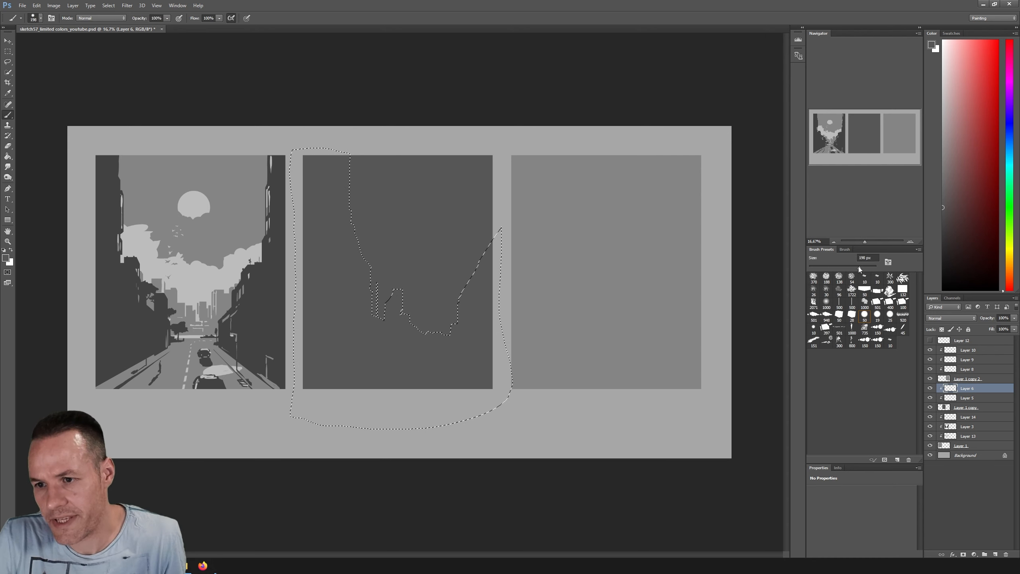
click(940, 253)
drag(940, 253, 930, 265)
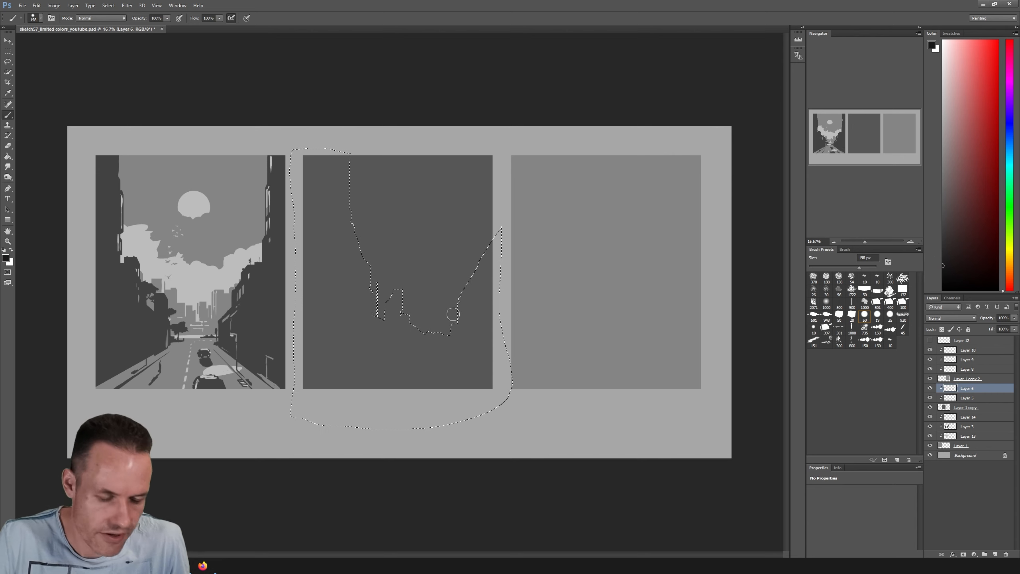
click(870, 267)
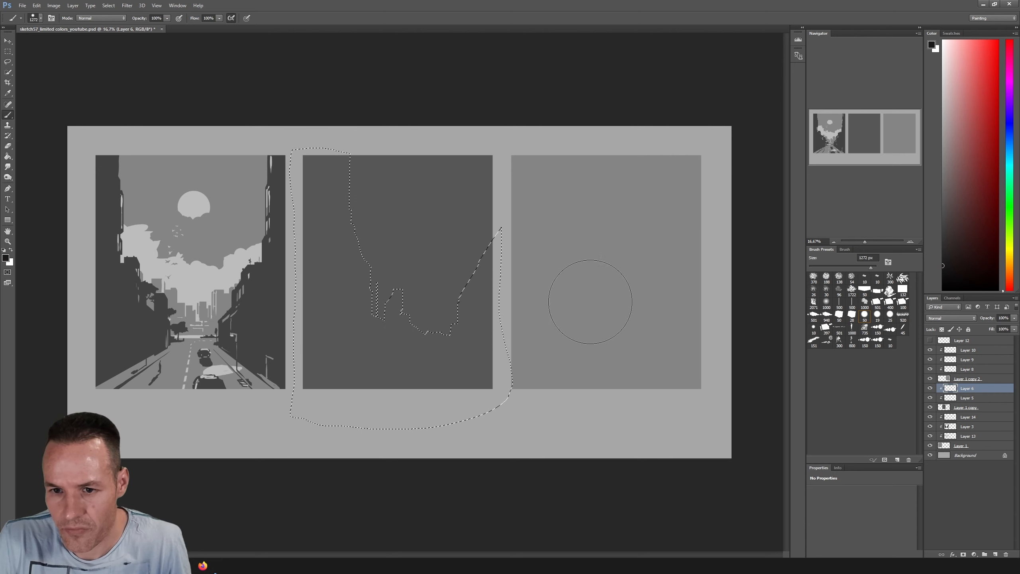
mouse_move(503, 280)
mouse_down()
mouse_move(427, 349)
mouse_move(482, 257)
mouse_move(466, 330)
mouse_move(472, 364)
mouse_move(359, 289)
mouse_move(364, 309)
mouse_up()
mouse_move(313, 169)
mouse_down()
mouse_move(328, 289)
mouse_move(326, 410)
mouse_move(343, 135)
mouse_move(449, 262)
mouse_up()
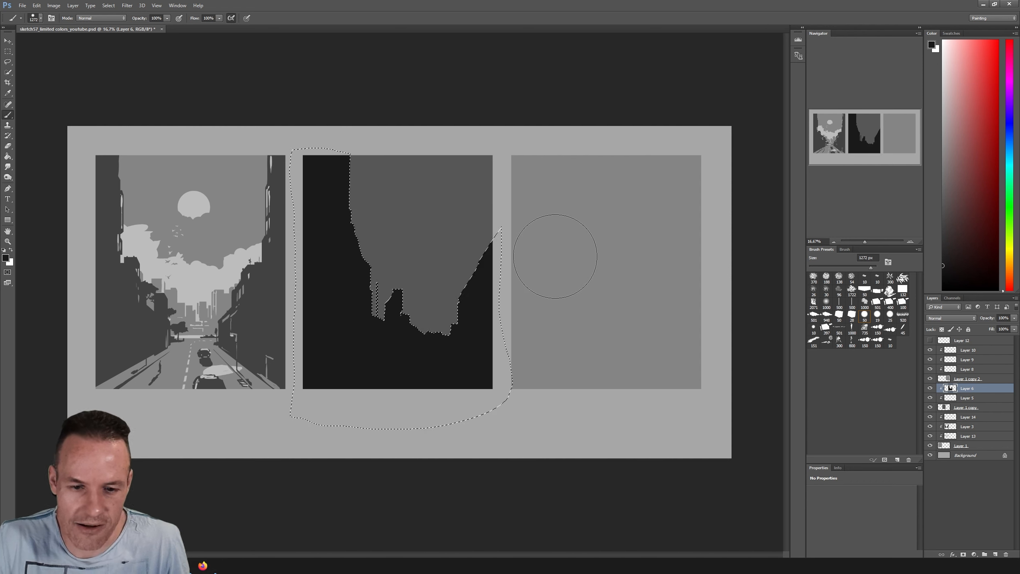
key(l)
key(ctrl+d)
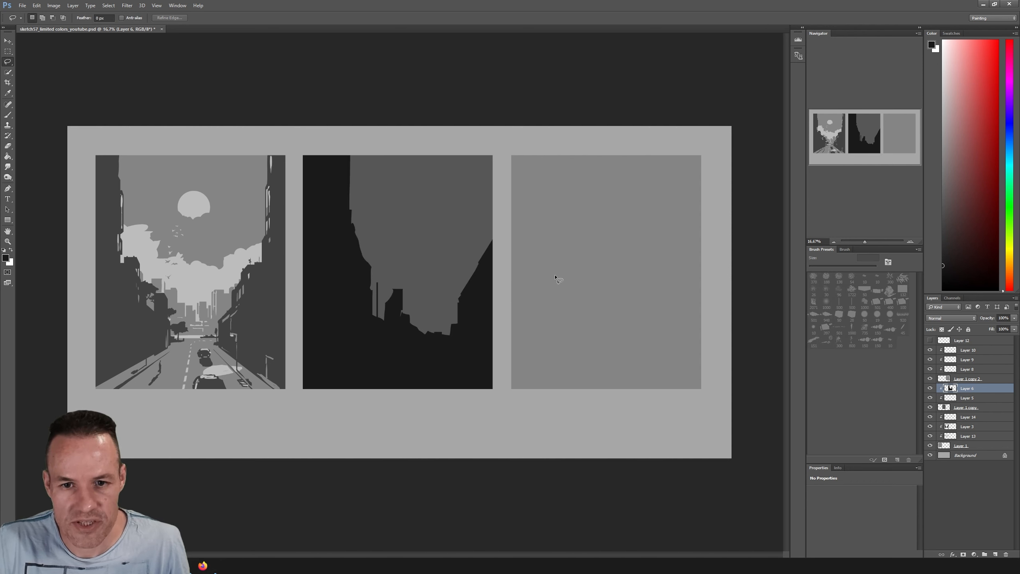
key(b)
drag(828, 266, 836, 266)
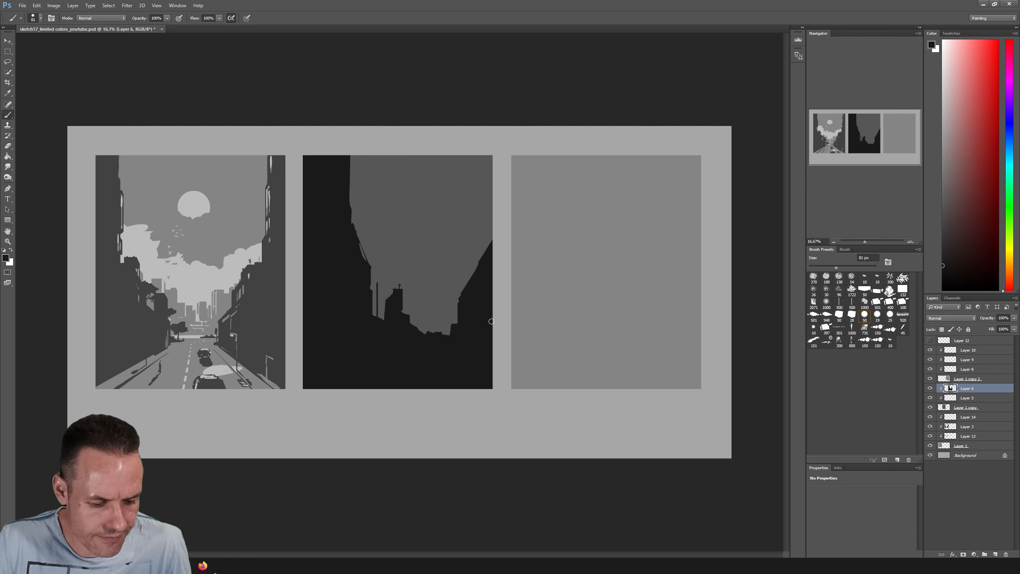
Lasso a broad road wedge across the bottom of the second frame's silhouette, cut it out of Layer 6, and deselect
key(l)
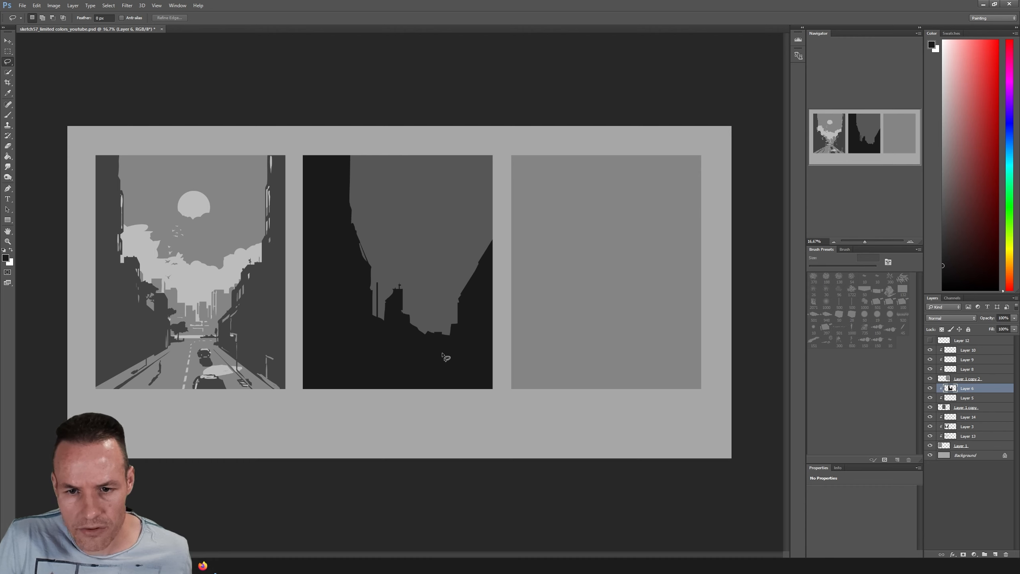
mouse_move(442, 354)
mouse_down()
mouse_move(286, 385)
mouse_move(314, 396)
mouse_move(431, 389)
mouse_up()
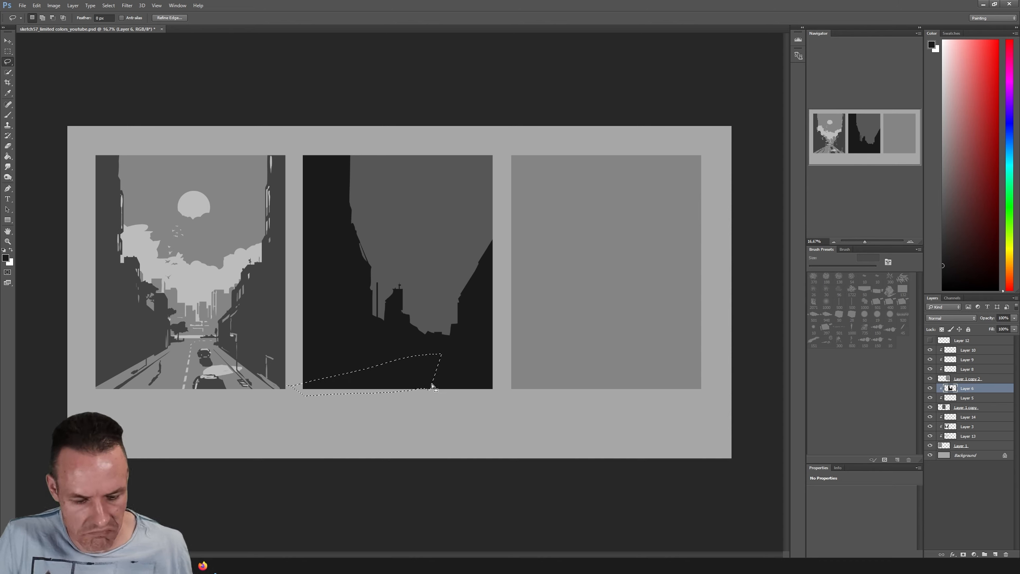
key(alt+BackSpace)
key(ctrl+d)
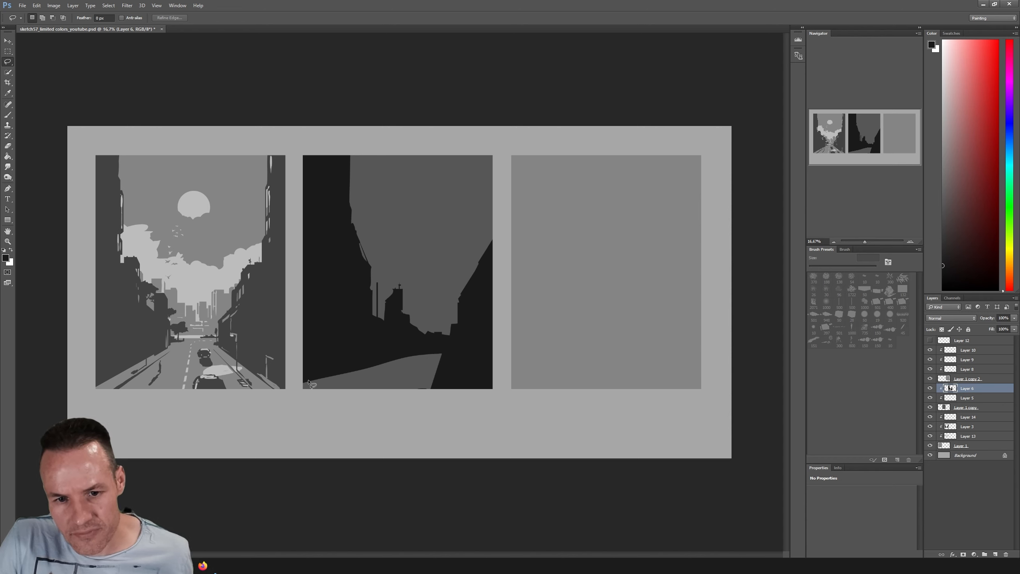
Cut a thin curb strip along the road's left edge and a narrow sliver beyond its right edge out of the dark silhouette
mouse_move(299, 382)
mouse_down()
mouse_move(336, 374)
mouse_move(300, 378)
mouse_up()
key(Delete)
key(ctrl+d)
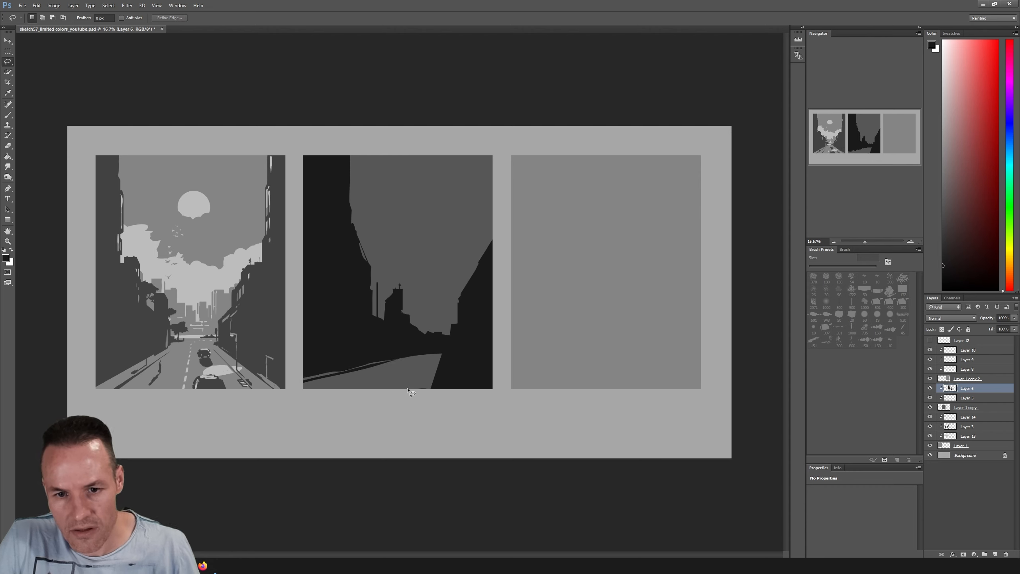
mouse_move(445, 356)
mouse_down()
mouse_move(446, 392)
mouse_move(460, 402)
mouse_up()
key(Delete)
key(ctrl+d)
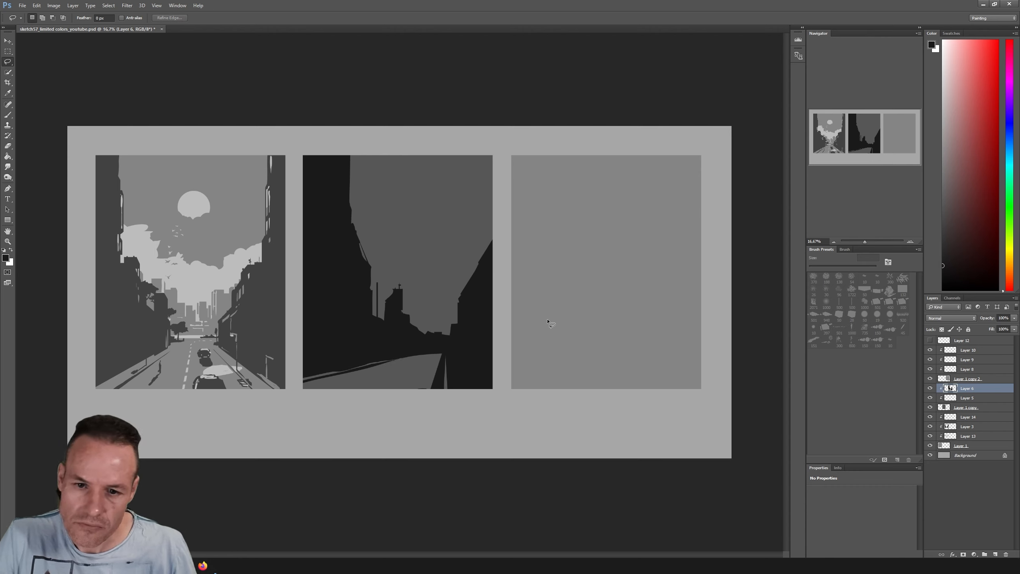
mouse_move(418, 199)
mouse_down()
mouse_move(432, 226)
mouse_move(420, 249)
mouse_up()
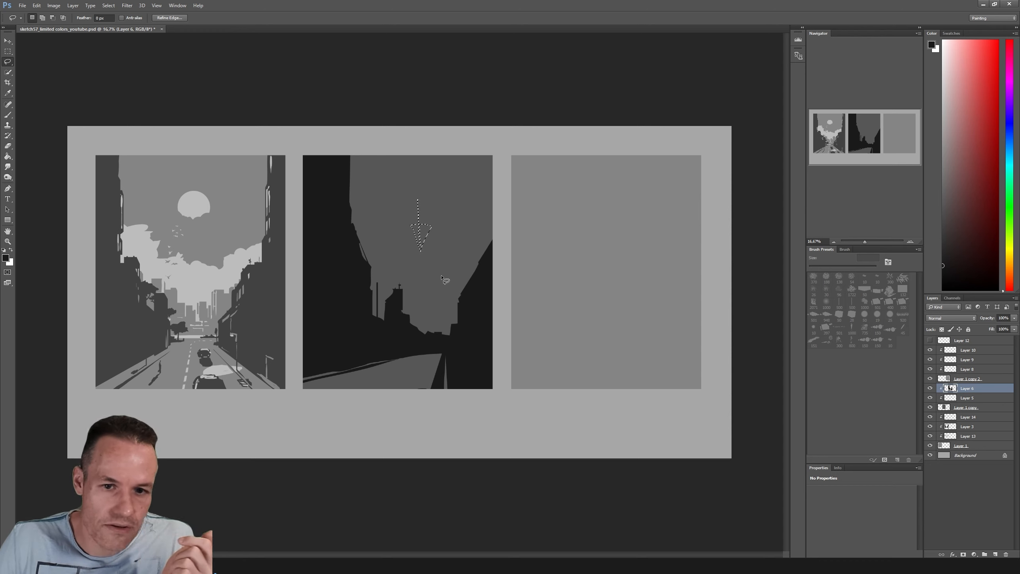
click(500, 256)
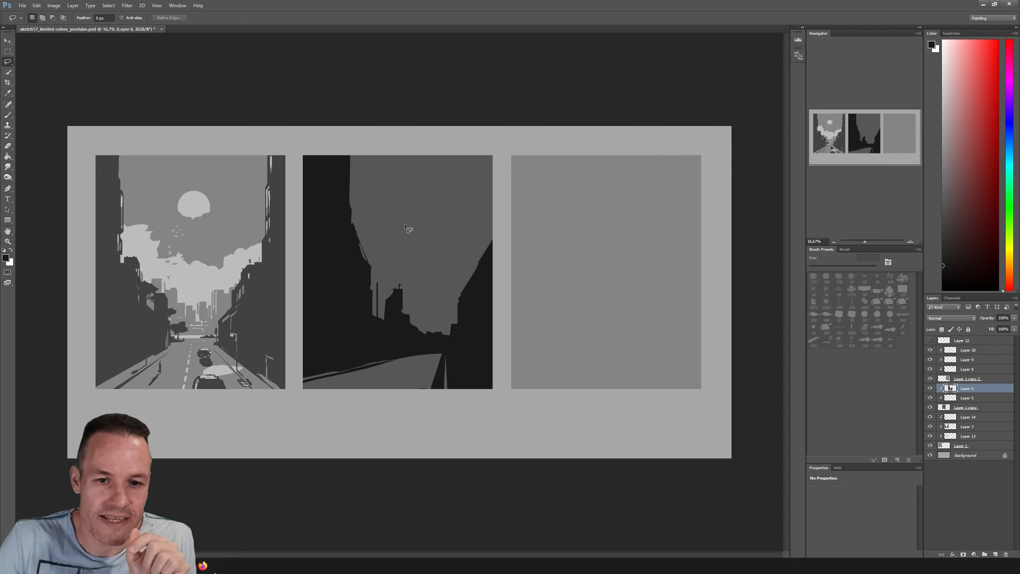
mouse_move(402, 239)
mouse_down()
mouse_move(403, 221)
mouse_move(416, 217)
mouse_move(414, 238)
mouse_up()
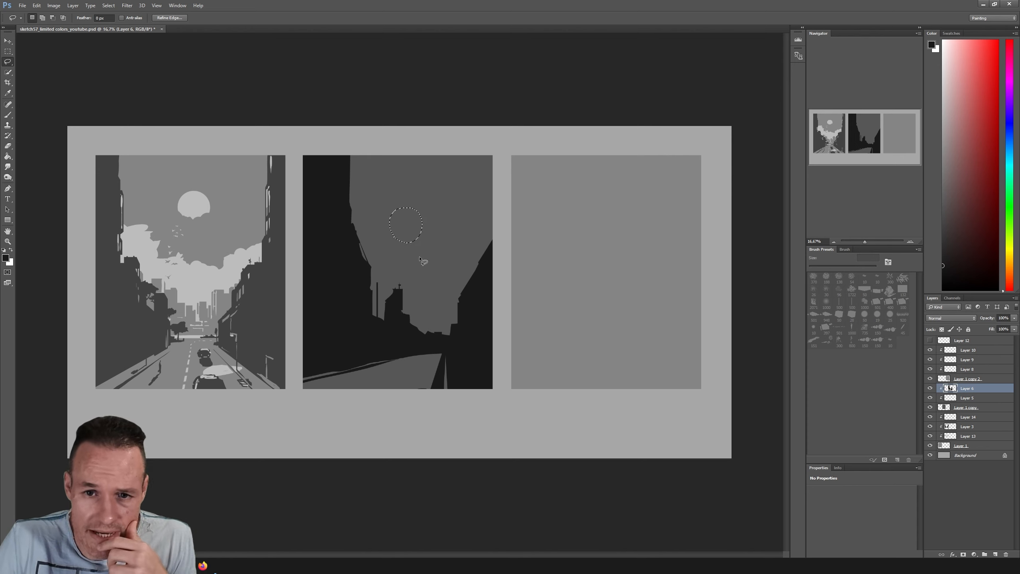
drag(334, 221, 311, 203)
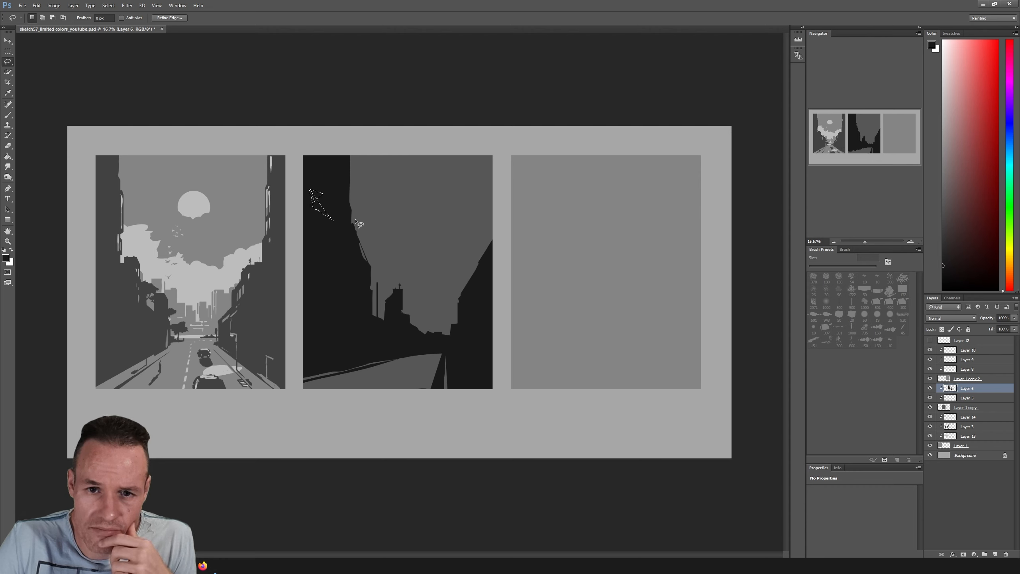
mouse_move(487, 219)
mouse_down()
mouse_move(491, 206)
mouse_move(497, 218)
mouse_up()
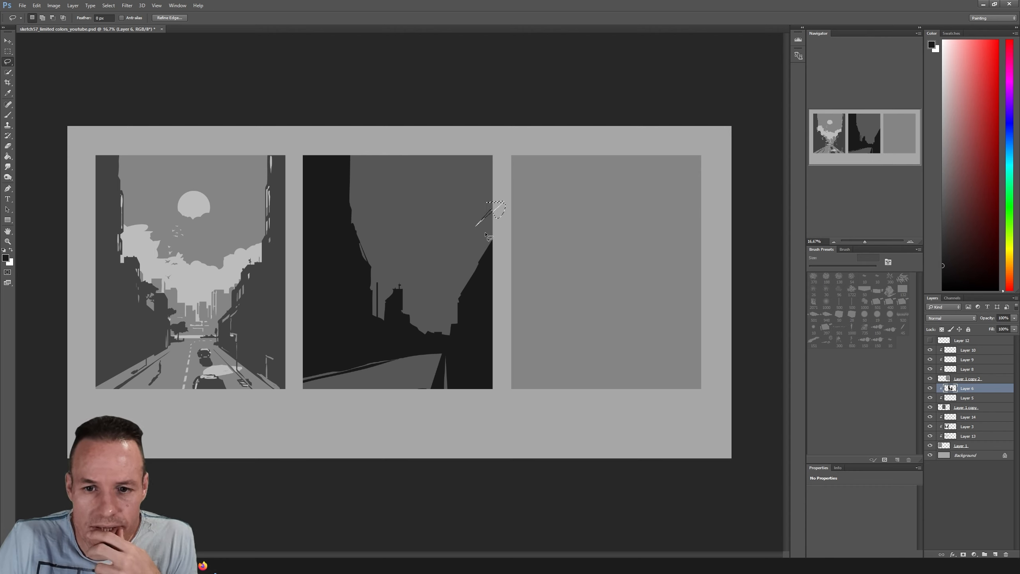
mouse_move(343, 249)
mouse_down()
mouse_move(330, 332)
mouse_move(357, 321)
mouse_up()
drag(486, 256, 470, 365)
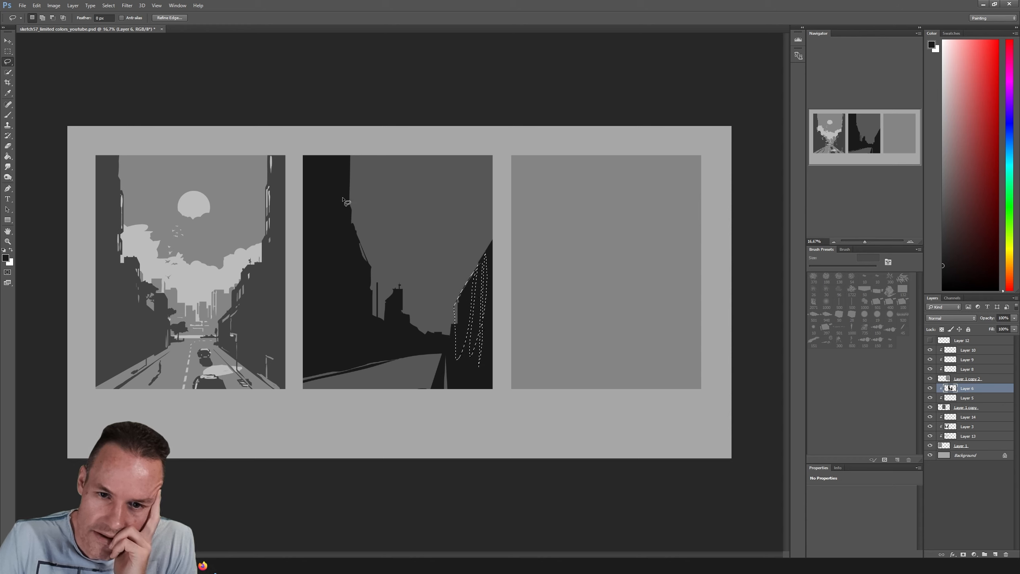
mouse_move(341, 194)
mouse_down()
mouse_move(368, 227)
mouse_move(348, 244)
mouse_up()
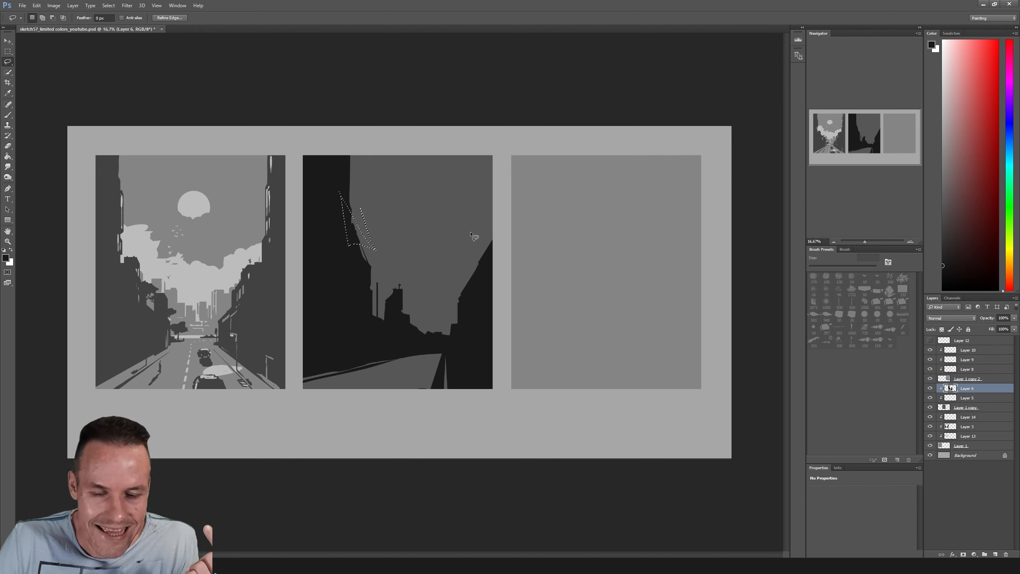
key(ctrl+d)
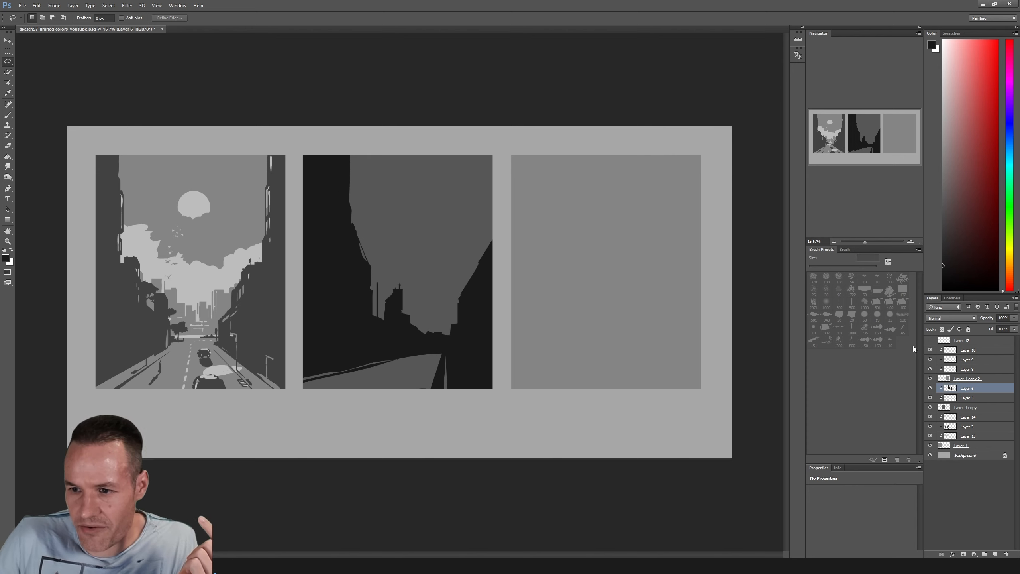
Show Layer 12 and brush red guides over the second frame: a horizon line, a light-direction arrow, and marks on the building sides and road
click(929, 340)
click(966, 341)
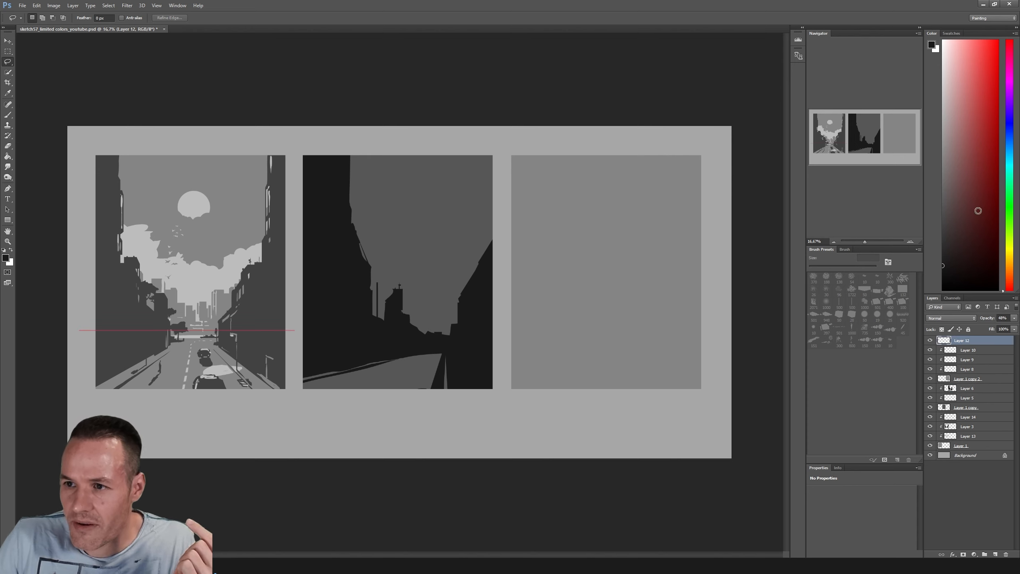
click(986, 92)
key(b)
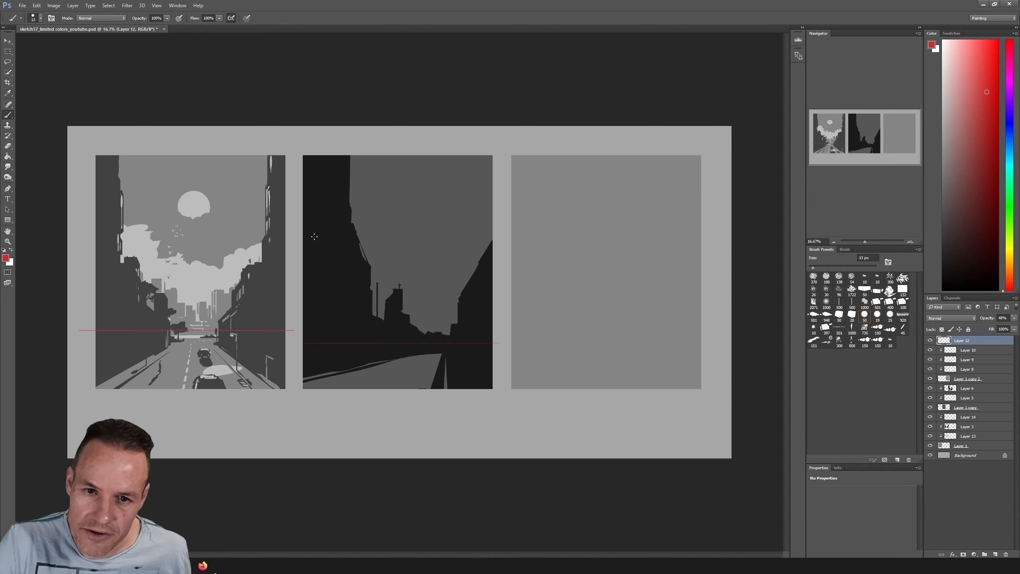
mouse_move(300, 216)
mouse_down()
mouse_move(320, 230)
mouse_move(309, 234)
mouse_up()
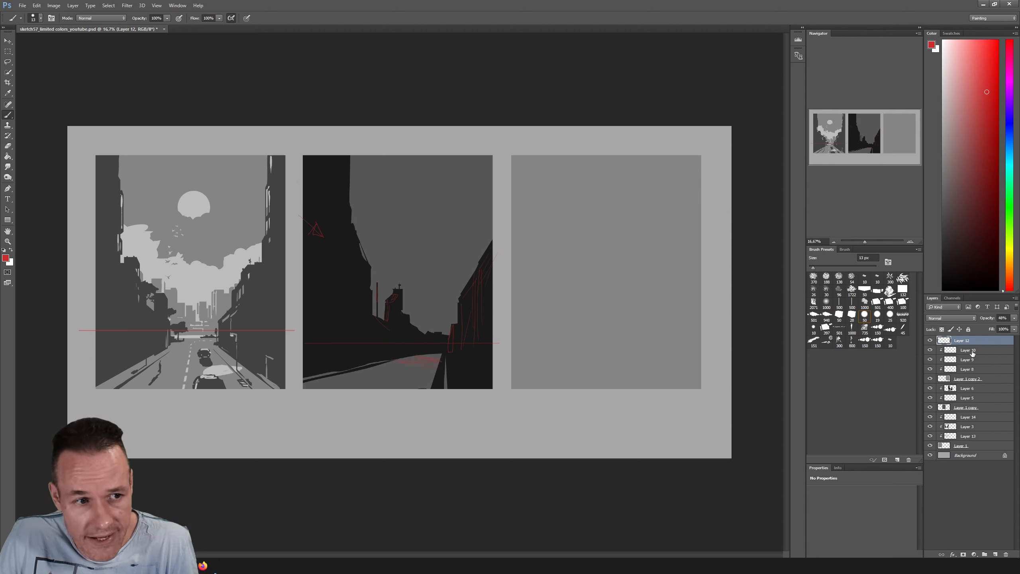
Check what Layer 3 and Layer 6 contain by switching the visibility of each off and on
click(964, 429)
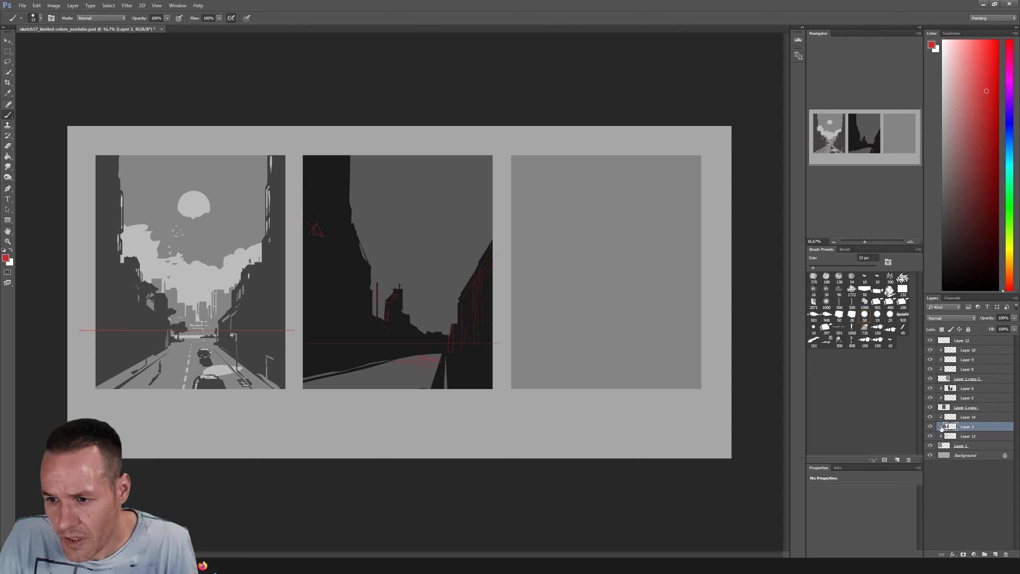
click(929, 427)
click(929, 427)
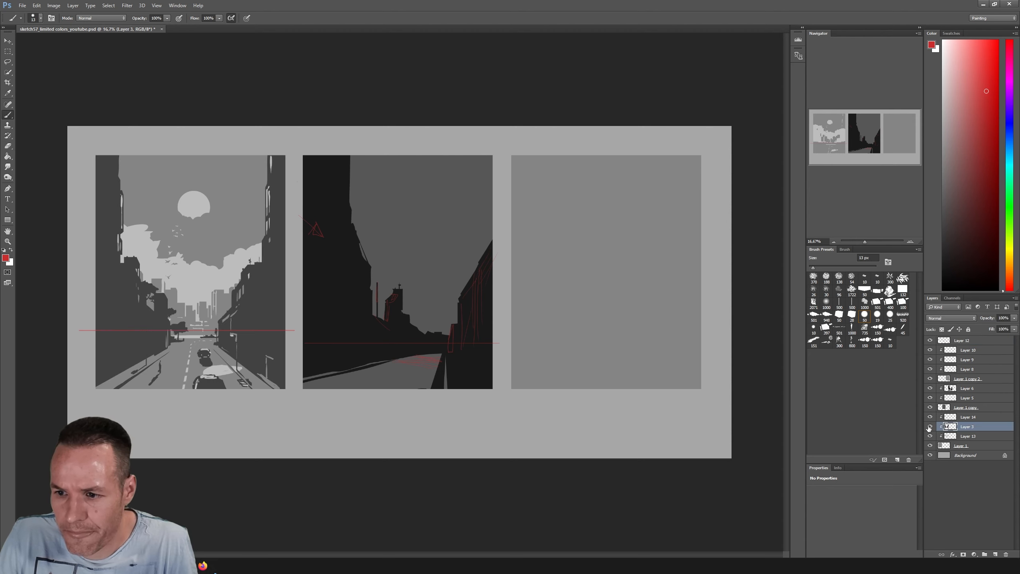
click(965, 390)
click(930, 388)
click(930, 388)
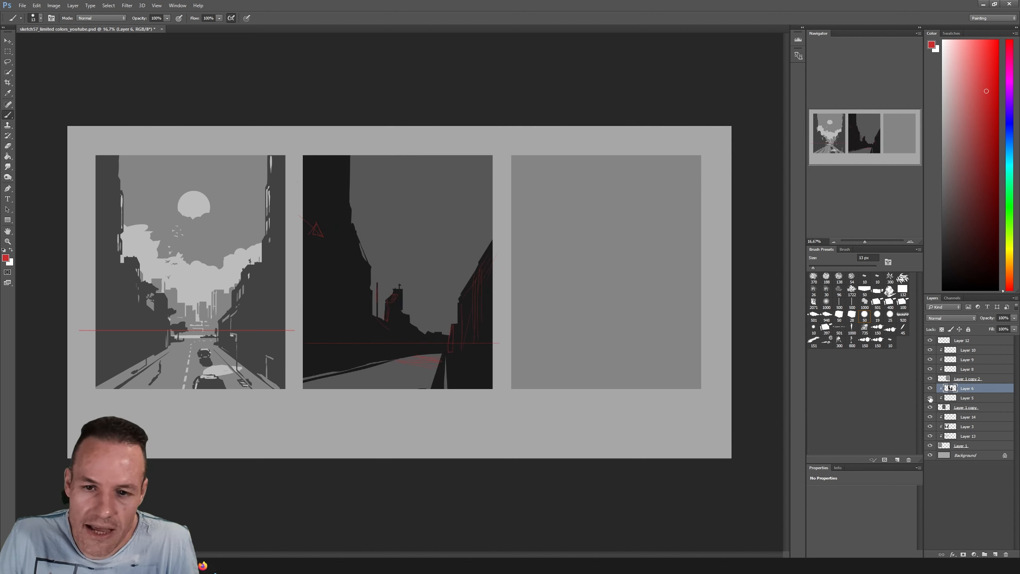
On Layer 5, lasso wispy cloud shapes across the second frame's sky, from the left buildings up to the right edge
click(963, 400)
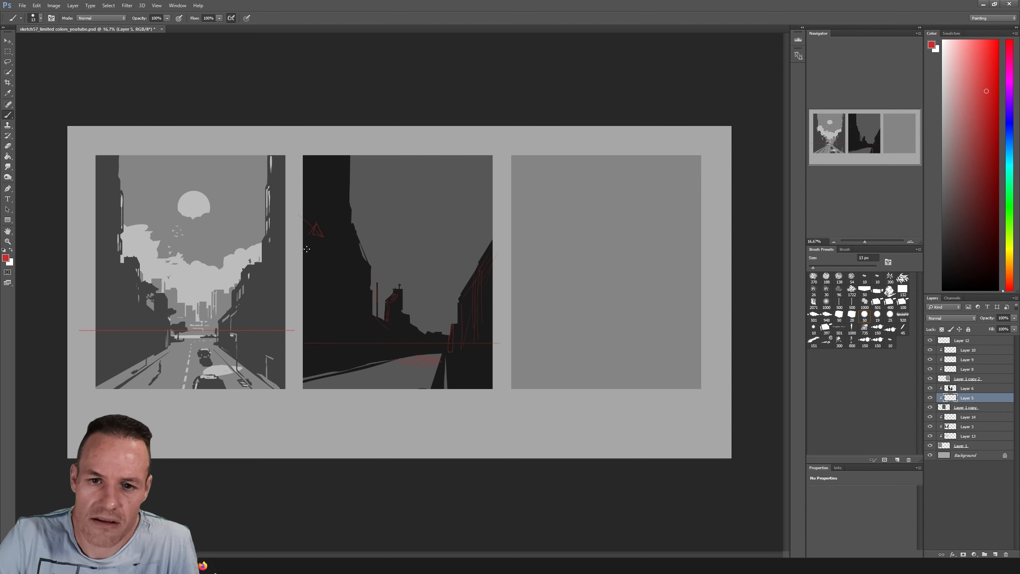
key(l)
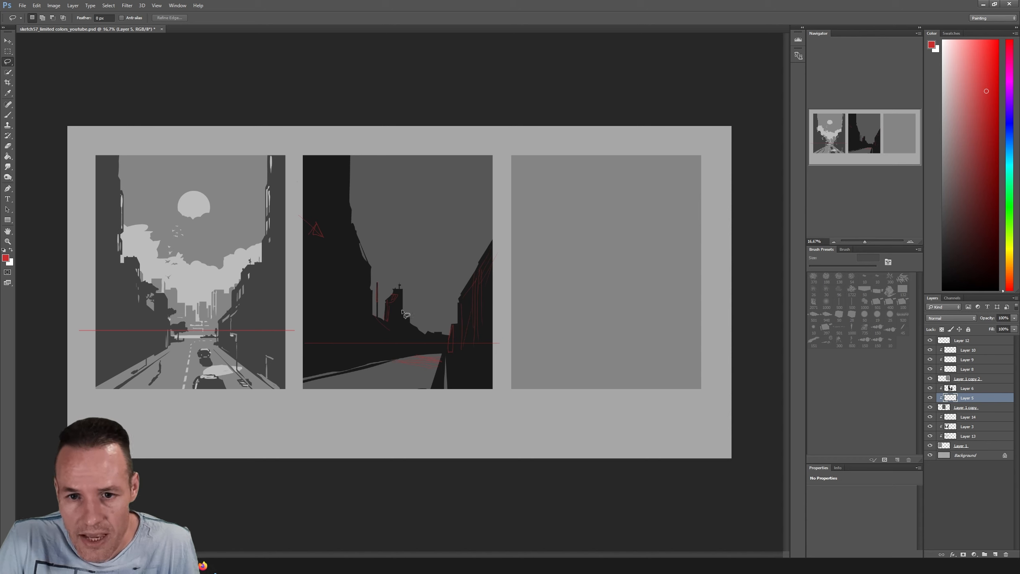
mouse_move(369, 274)
mouse_down()
mouse_move(408, 262)
mouse_move(365, 286)
mouse_up()
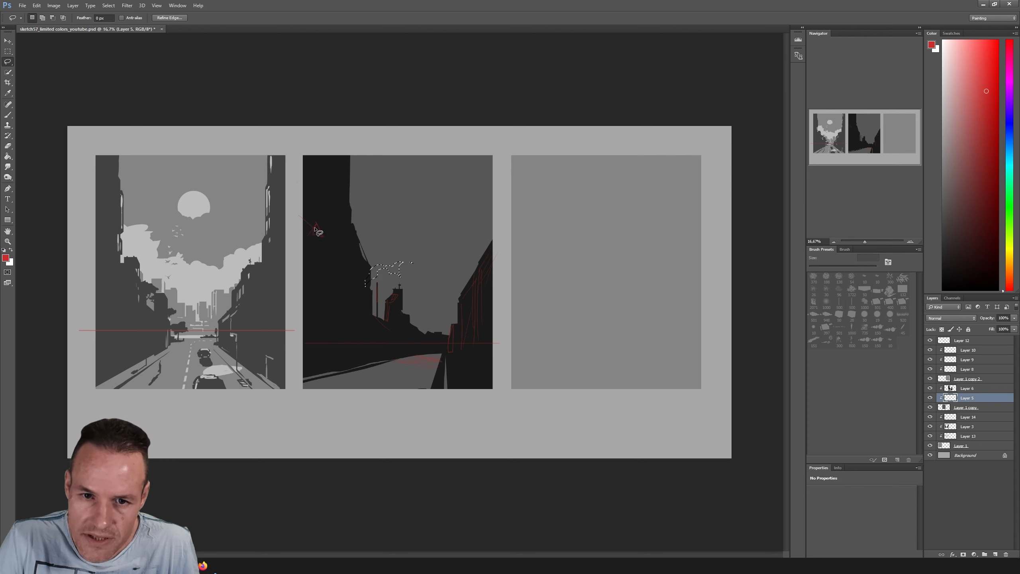
key(shift)
drag(416, 264, 464, 259)
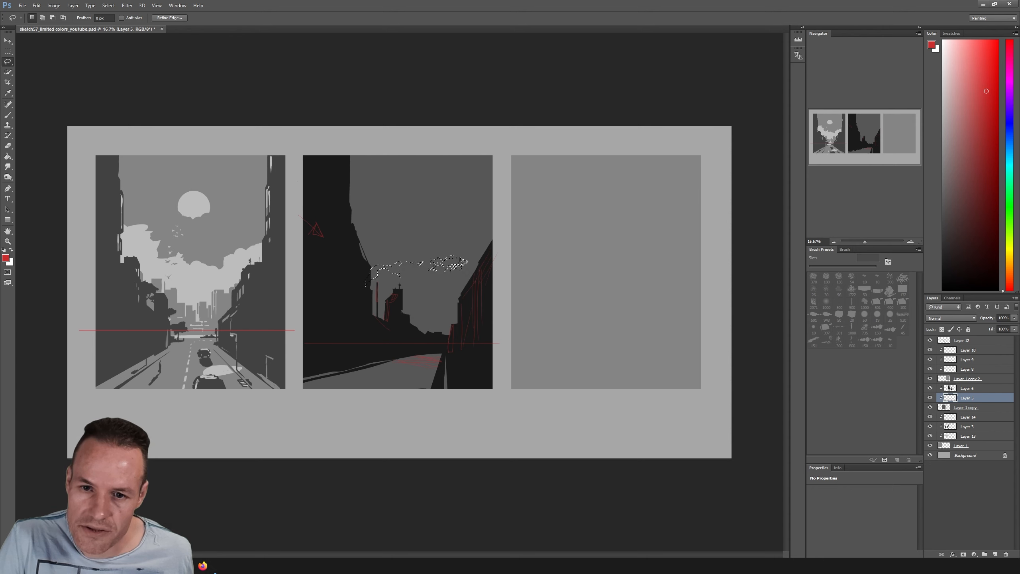
key(shift)
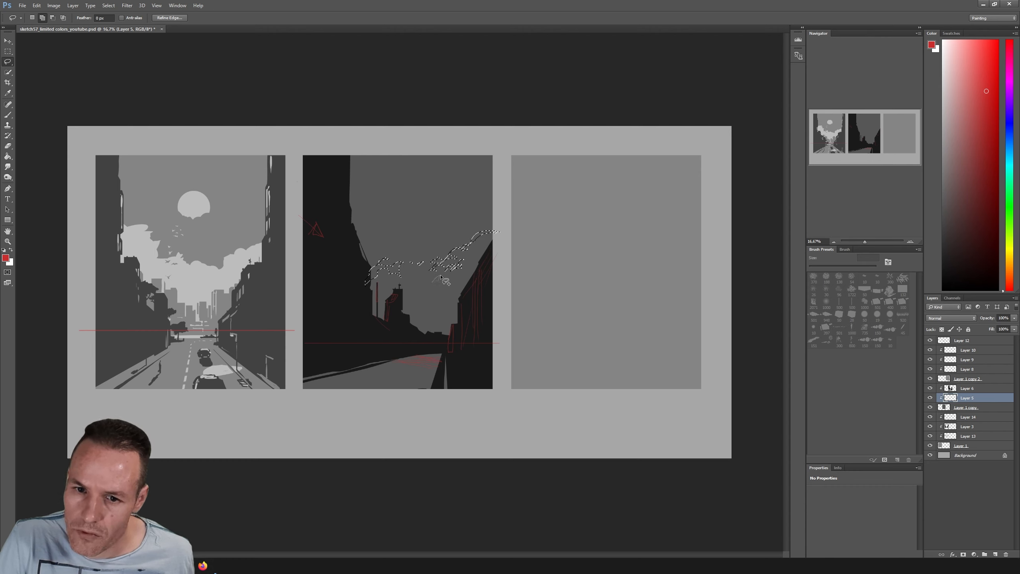
Paint the cloud selection light grey with a 167 px brush, hiding the selection edges while painting
key(b)
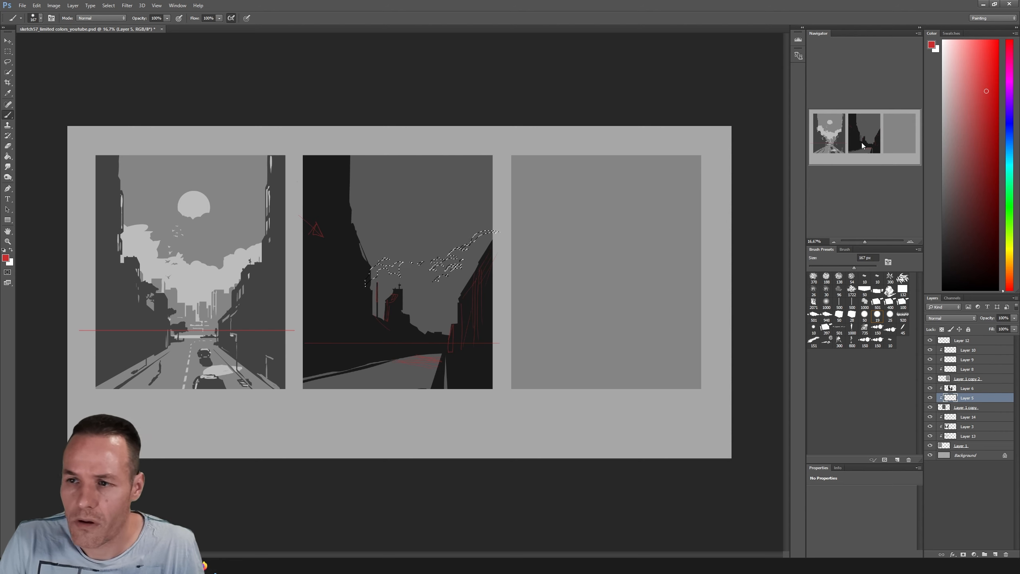
click(943, 127)
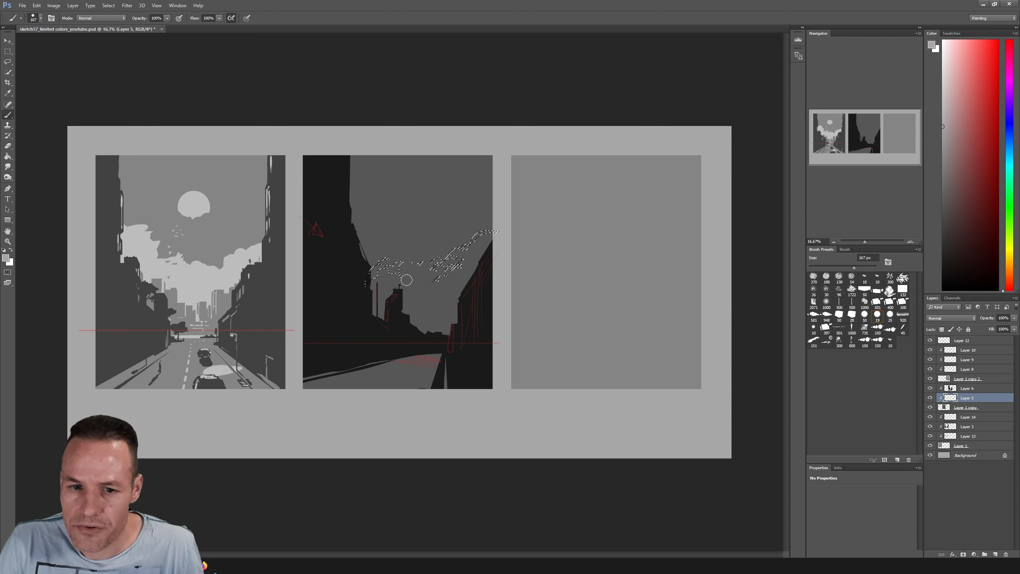
key(ctrl+h)
mouse_move(469, 242)
mouse_down()
mouse_move(324, 309)
mouse_move(364, 261)
mouse_move(463, 229)
mouse_move(411, 311)
mouse_move(431, 258)
mouse_move(388, 288)
mouse_up()
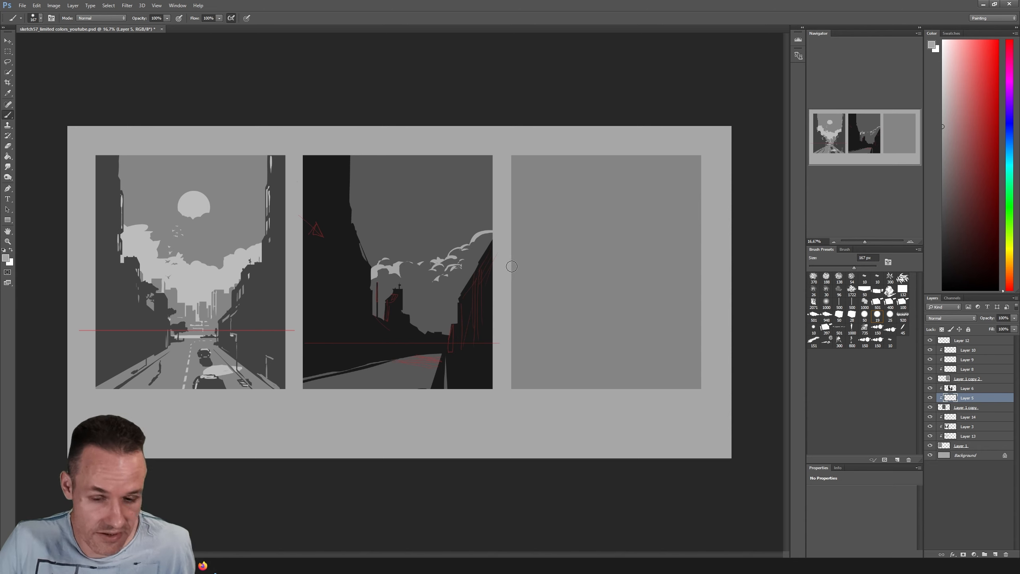
On Layer 5, add small lassoed wisps beneath the right-hand clouds in the second frame and fill them light grey with the brush
key(l)
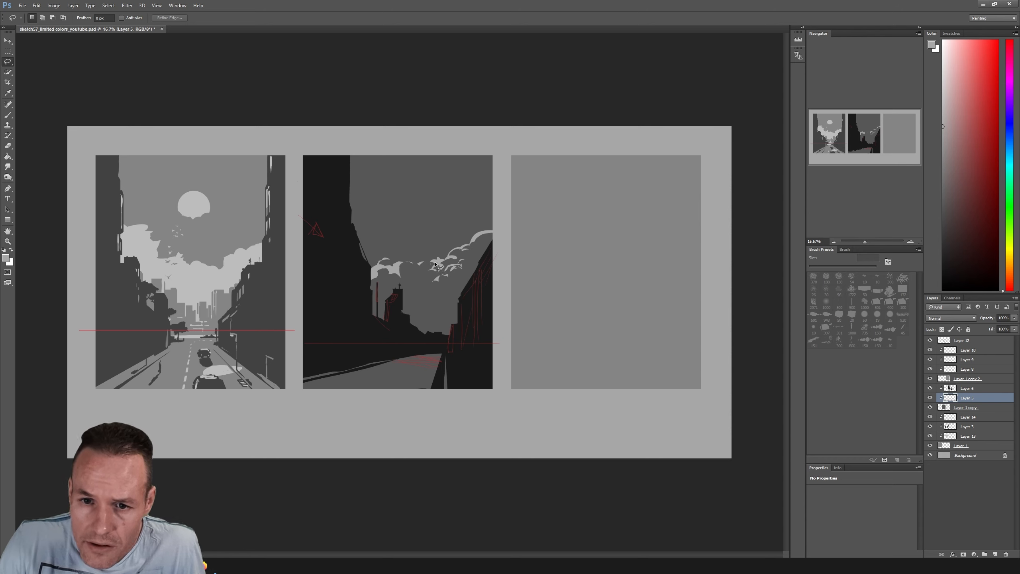
drag(435, 264, 437, 263)
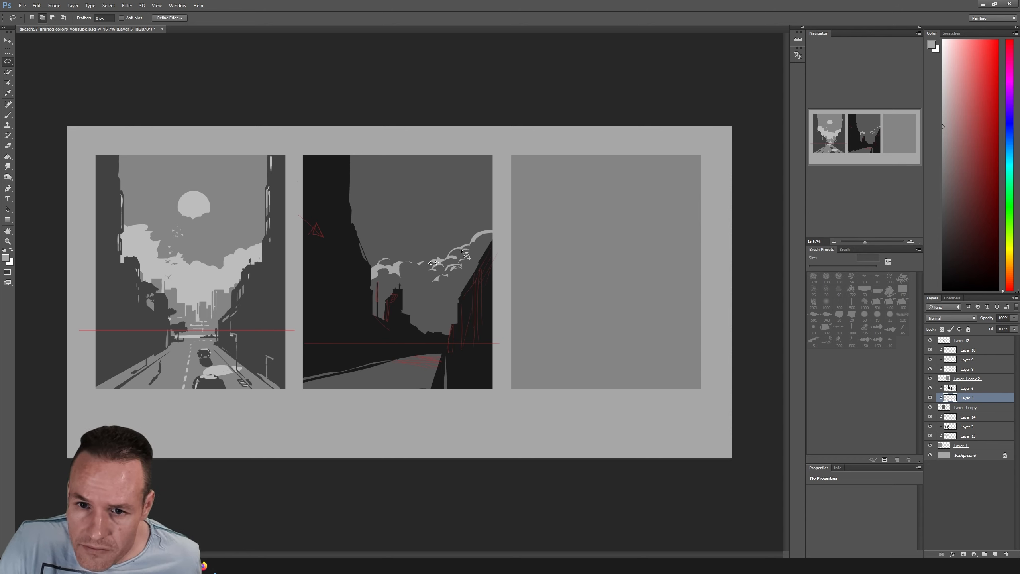
drag(462, 249, 463, 250)
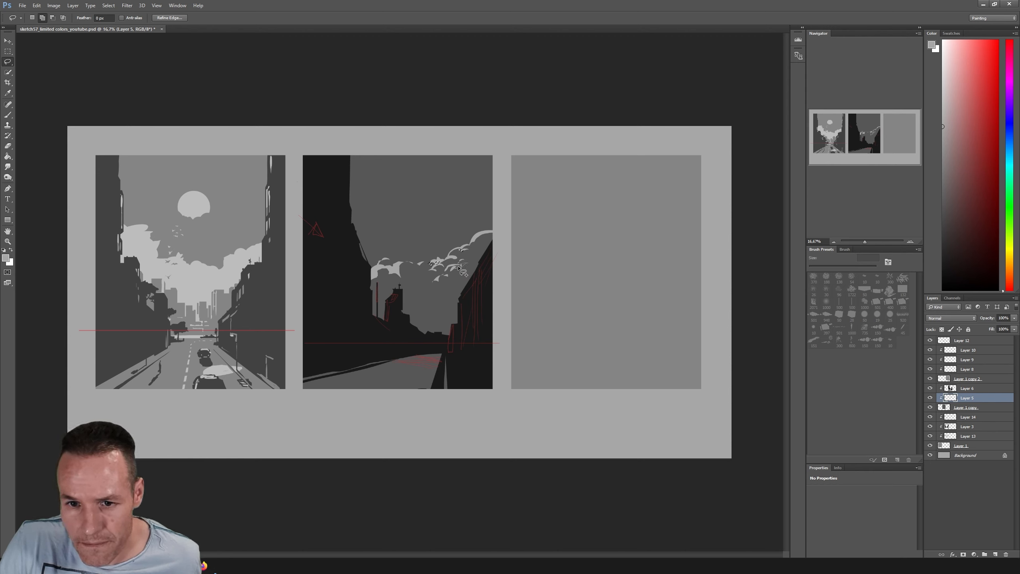
key(b)
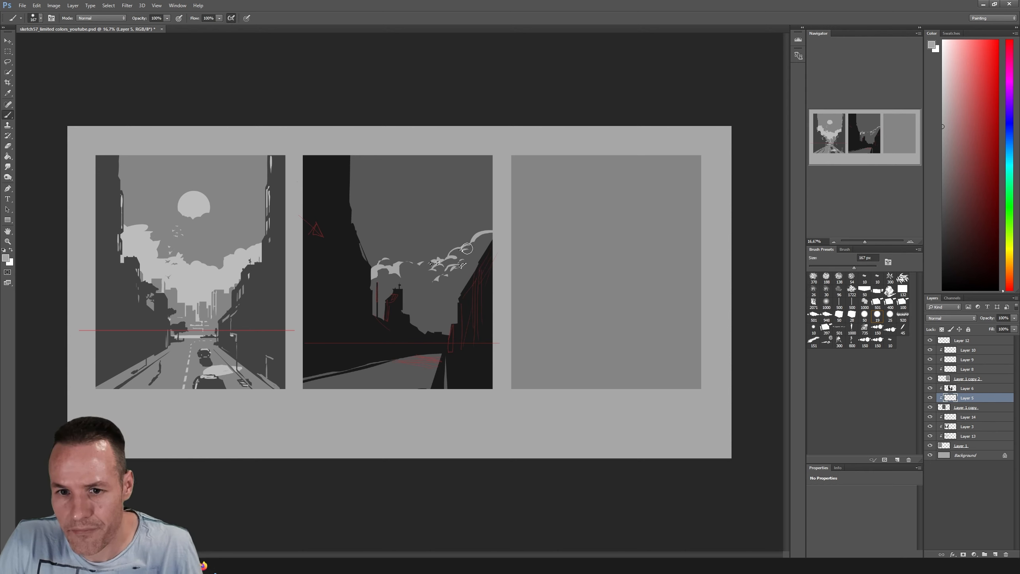
Lasso another small wisp just above the distant tower, brush it light grey, and clear the selection
key(l)
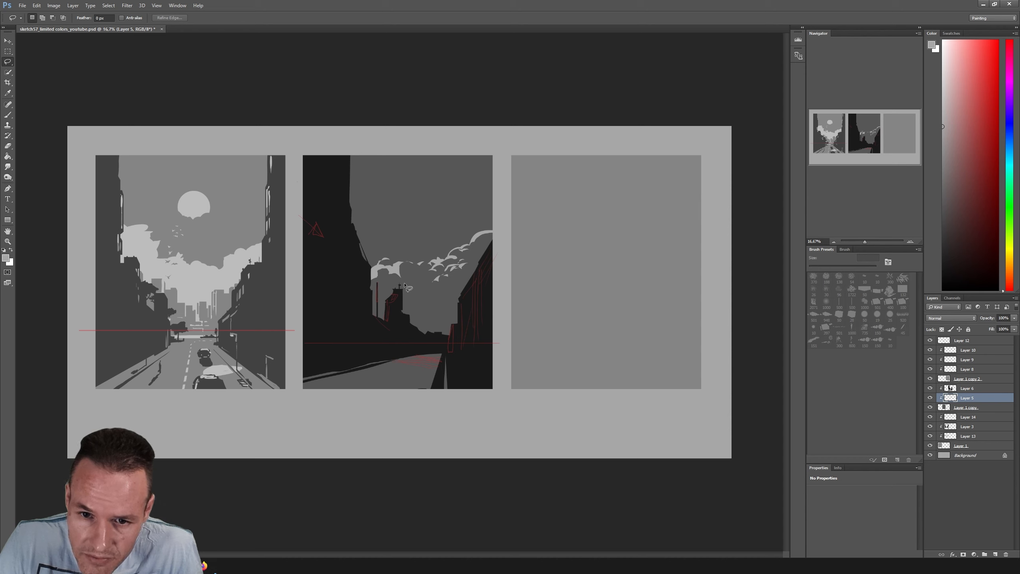
mouse_move(405, 289)
mouse_down()
mouse_move(397, 294)
mouse_move(409, 290)
mouse_up()
key(b)
key(l)
key(ctrl+d)
mouse_move(396, 244)
mouse_down()
mouse_move(411, 317)
mouse_move(428, 257)
mouse_up()
key(ctrl+d)
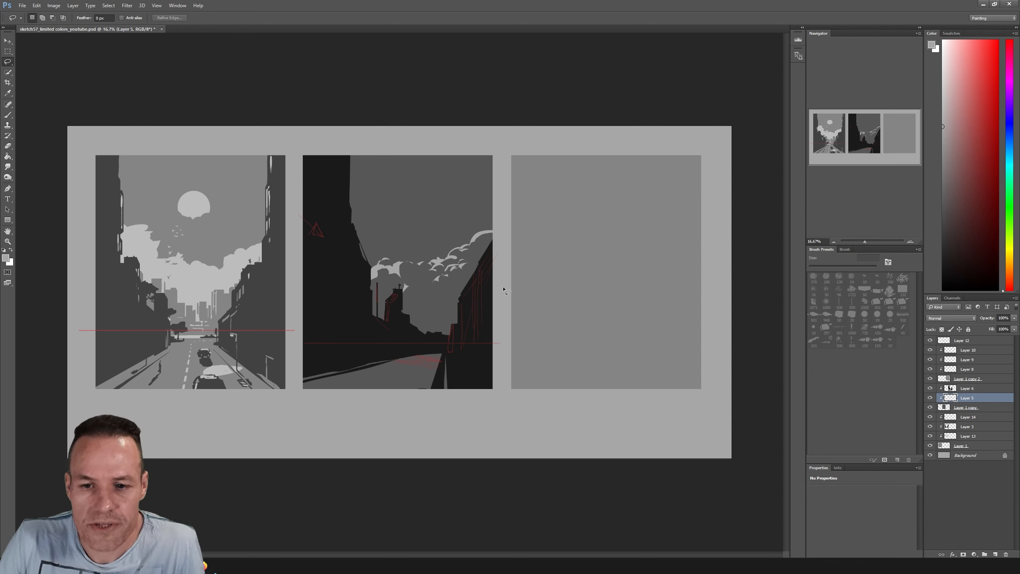
Brush a light grey patch across the far end of the road and clean its lower edge with a 71 px eraser
key(b)
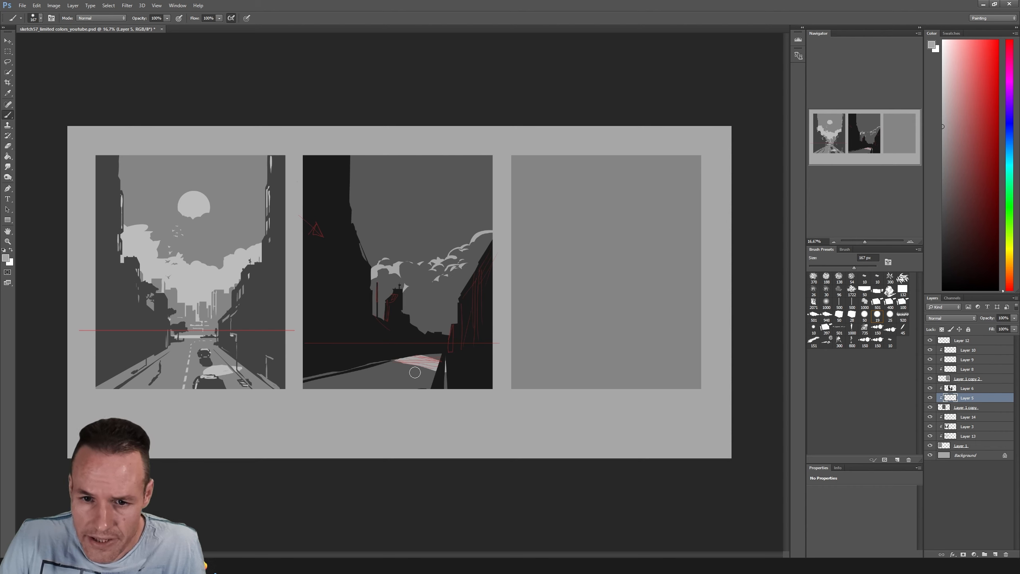
key(e)
drag(816, 267, 832, 267)
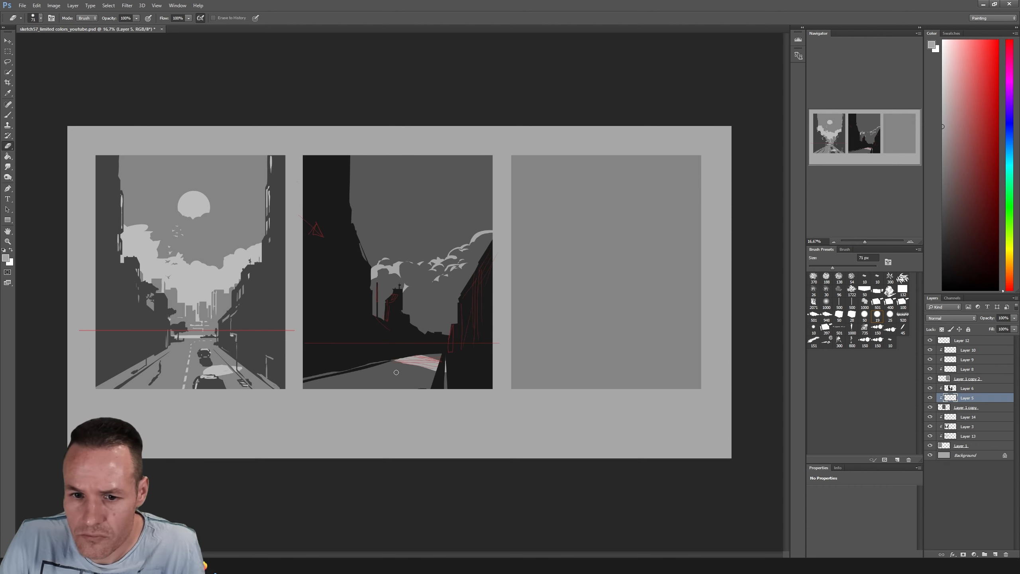
drag(435, 371, 447, 374)
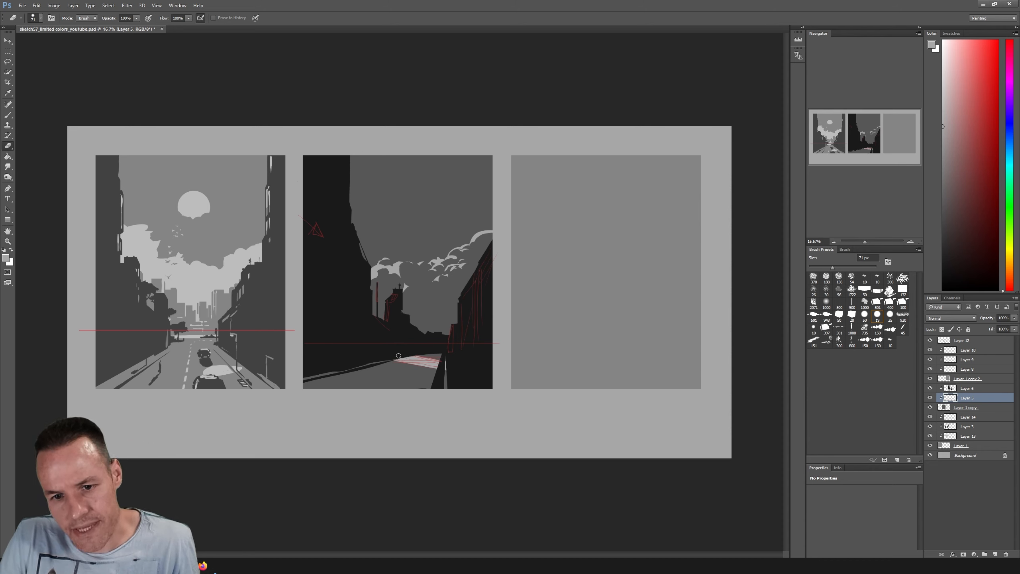
Lasso and delete the unwanted edges of the light patch on the road, clearing the selection after each cut
key(l)
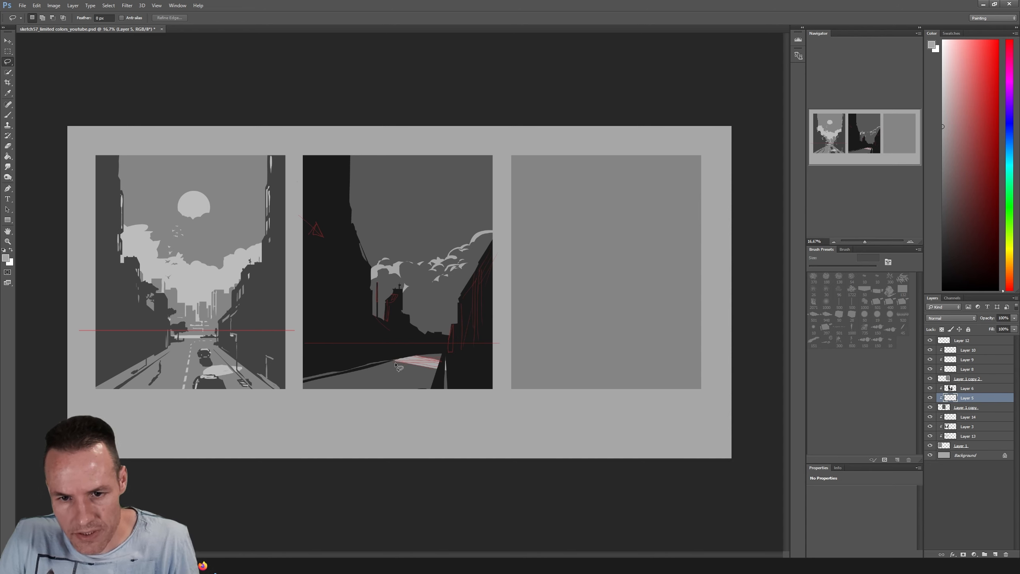
mouse_move(408, 357)
mouse_down()
mouse_move(394, 353)
mouse_move(402, 355)
mouse_up()
key(Delete)
key(ctrl+d)
key(Delete)
key(ctrl+d)
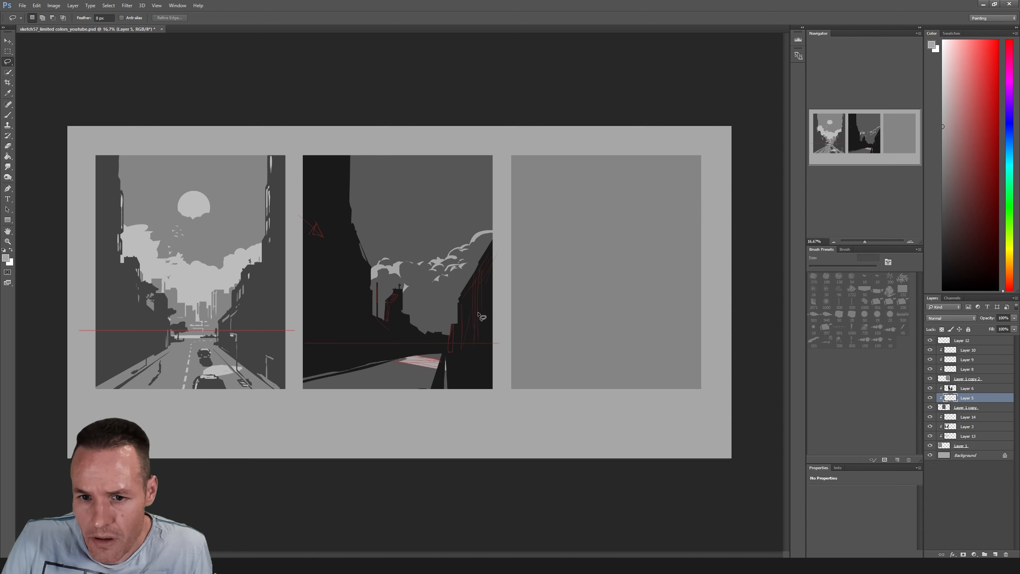
Add a new layer above Layer 6 and lasso narrow facade strips and the roof edge of the right-hand building along the red guides
click(963, 390)
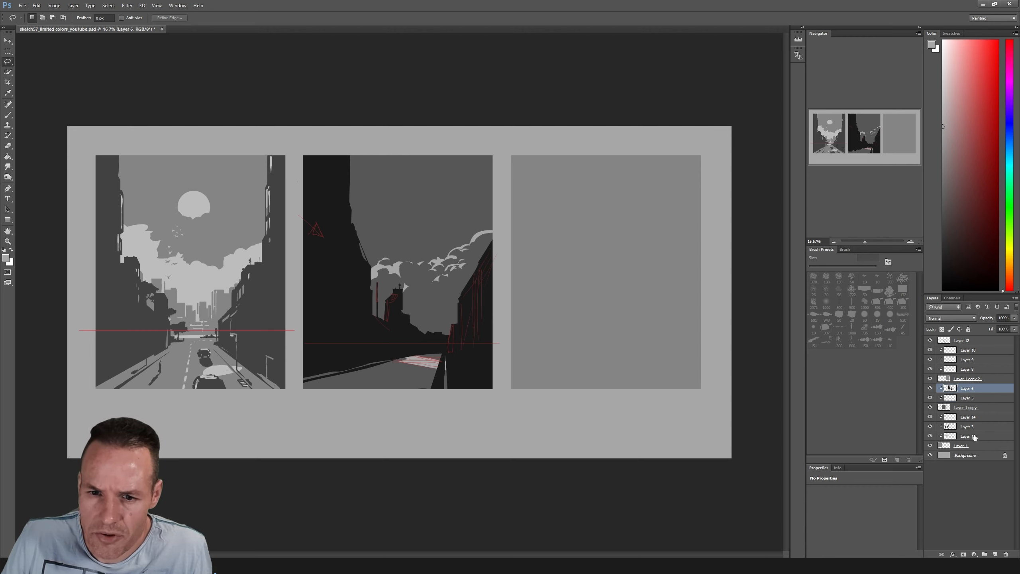
click(996, 555)
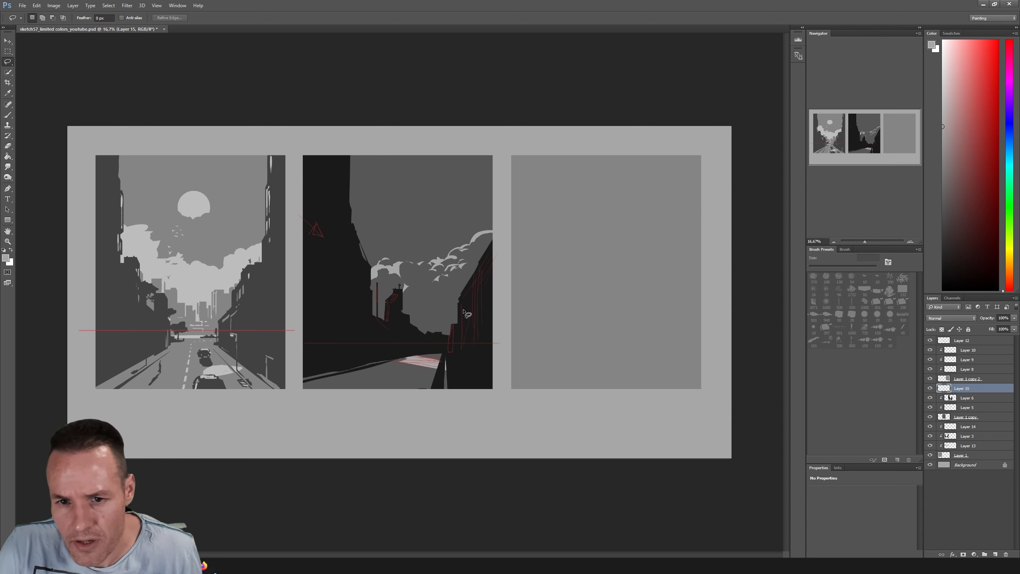
mouse_move(461, 301)
mouse_down()
mouse_move(462, 345)
mouse_move(468, 286)
mouse_move(484, 273)
mouse_move(475, 282)
mouse_up()
drag(477, 279, 479, 277)
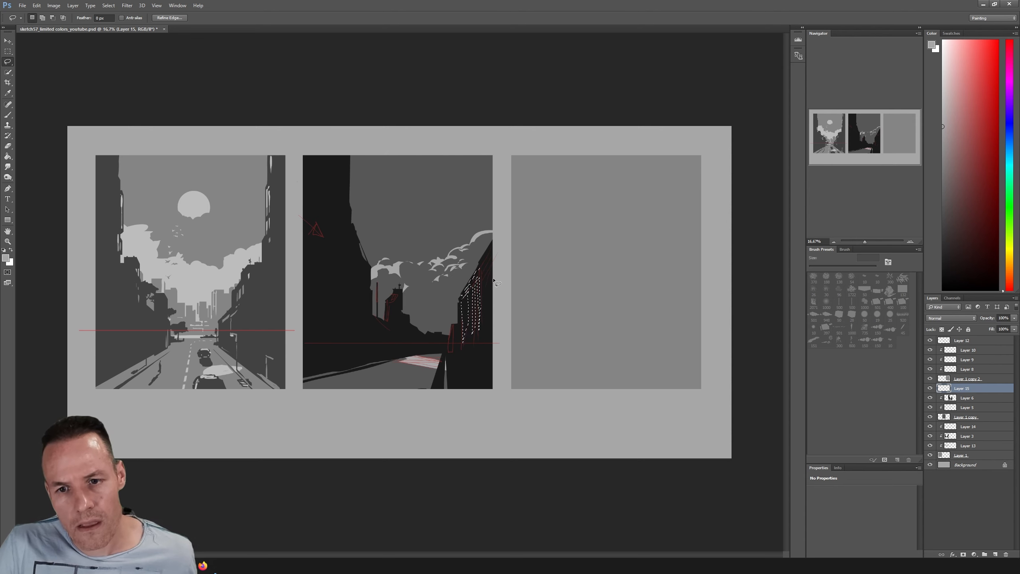
key(shift)
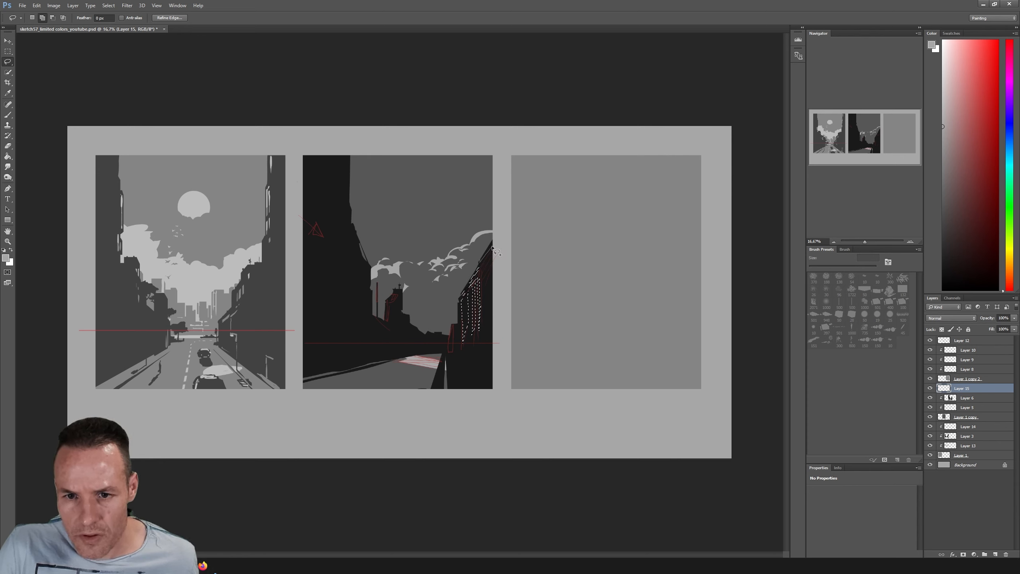
mouse_move(494, 238)
mouse_down()
mouse_move(480, 254)
mouse_move(487, 274)
mouse_up()
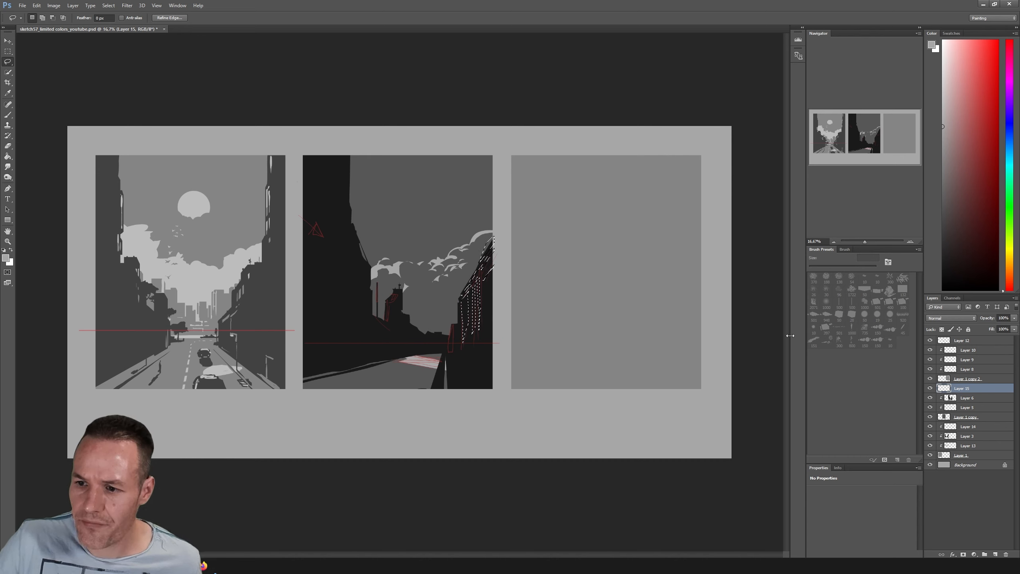
Switch to Layer 6, check its contents, and extend the selection with strips on the distant tower, chimney and far-right street buildings
click(964, 398)
click(930, 397)
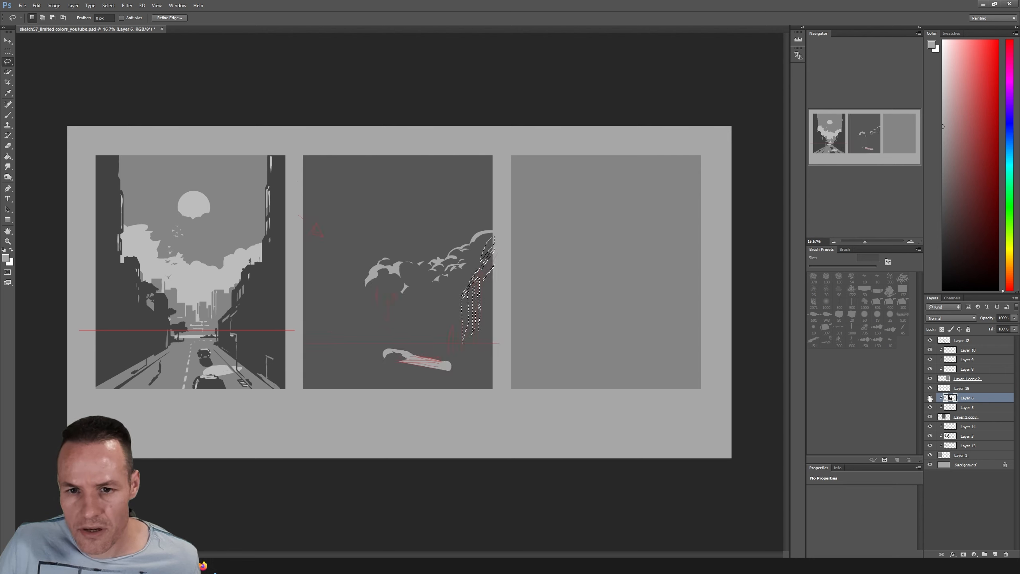
click(929, 397)
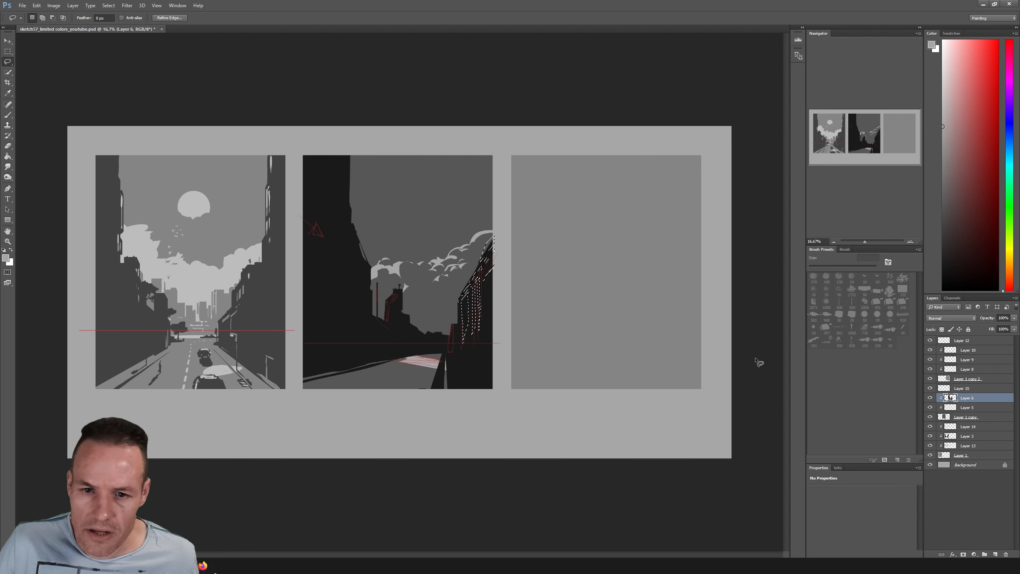
key(shift)
drag(388, 308, 389, 301)
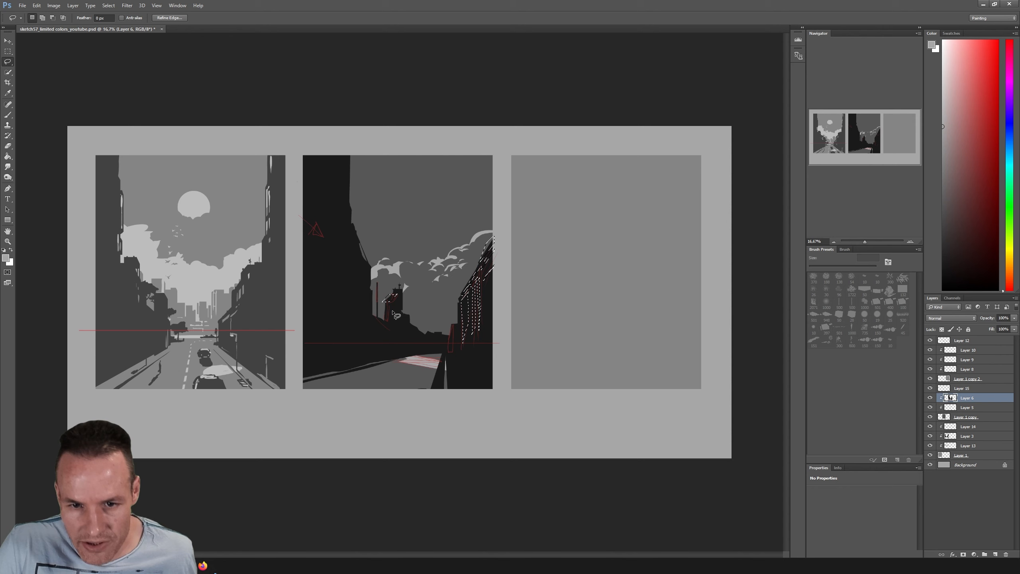
key(shift)
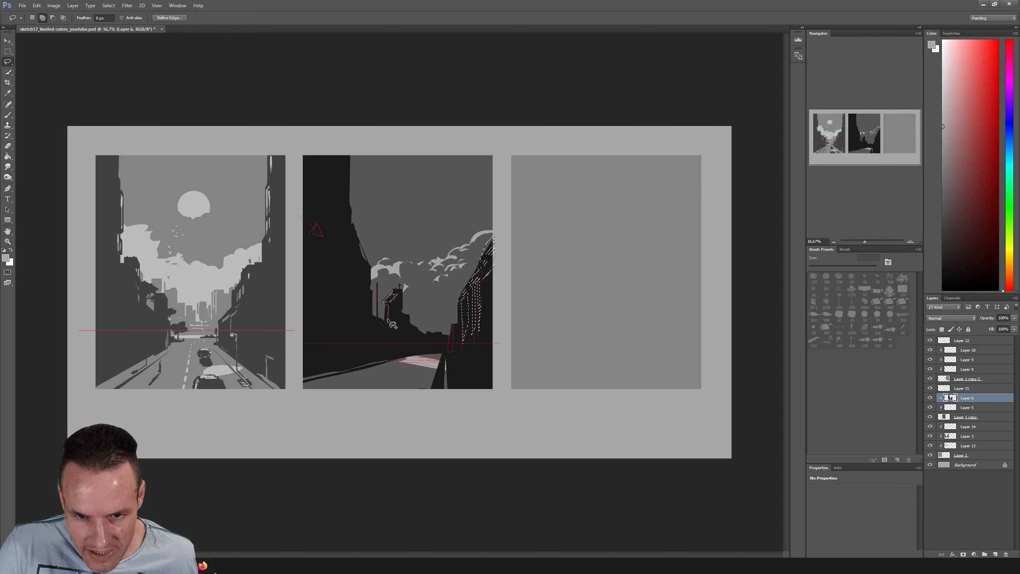
drag(388, 322, 383, 320)
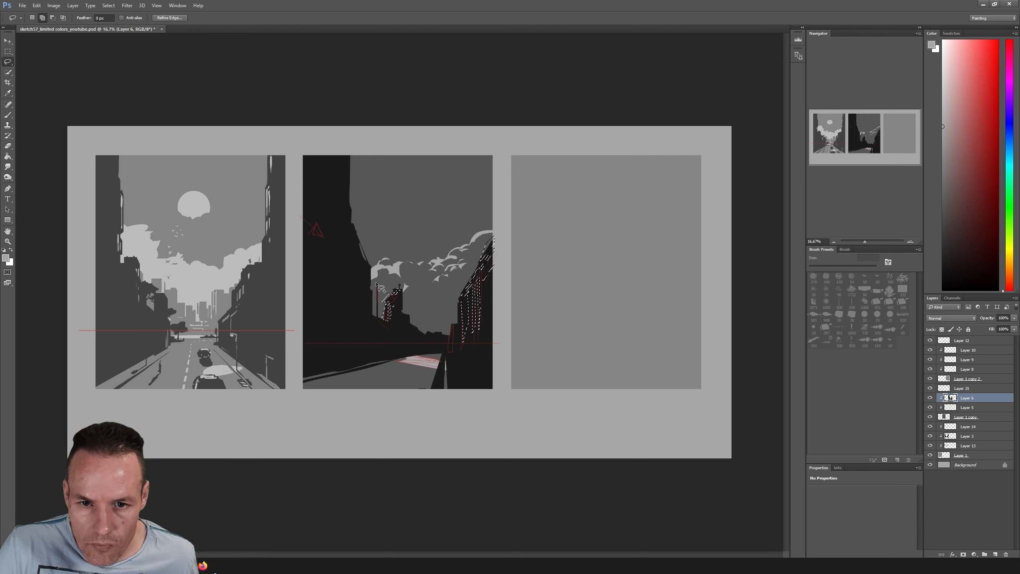
drag(377, 283, 376, 297)
drag(455, 327, 450, 351)
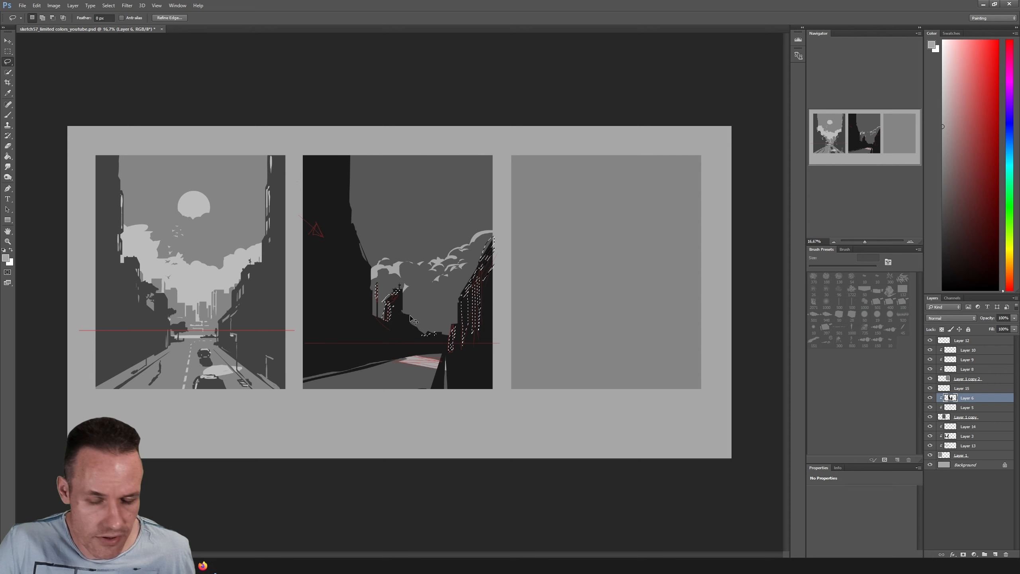
Hide the selection edges and the Layer 12 guides, sample the light cloud grey, and delete the empty Layer 15
key(ctrl+d)
key(b)
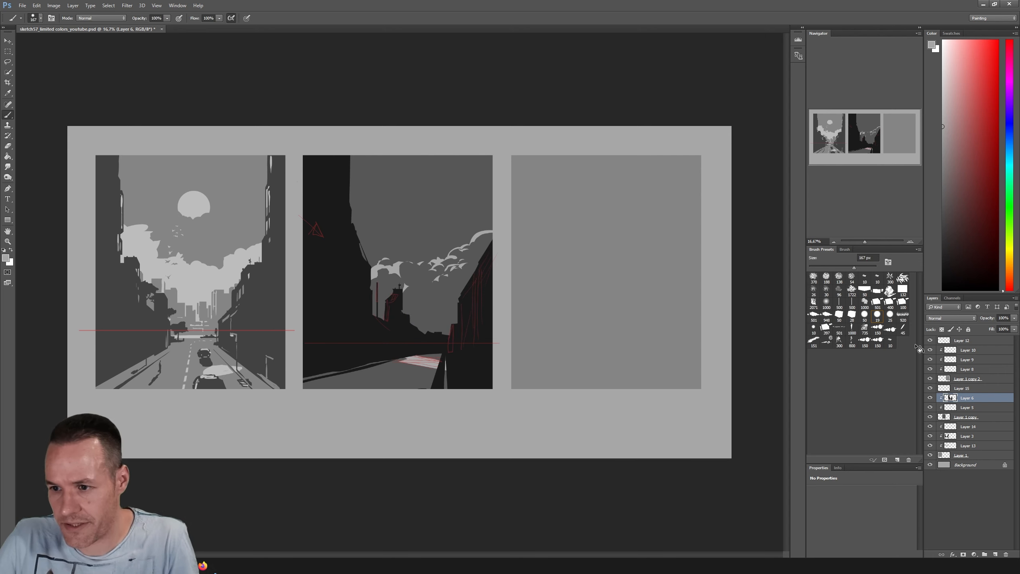
click(930, 341)
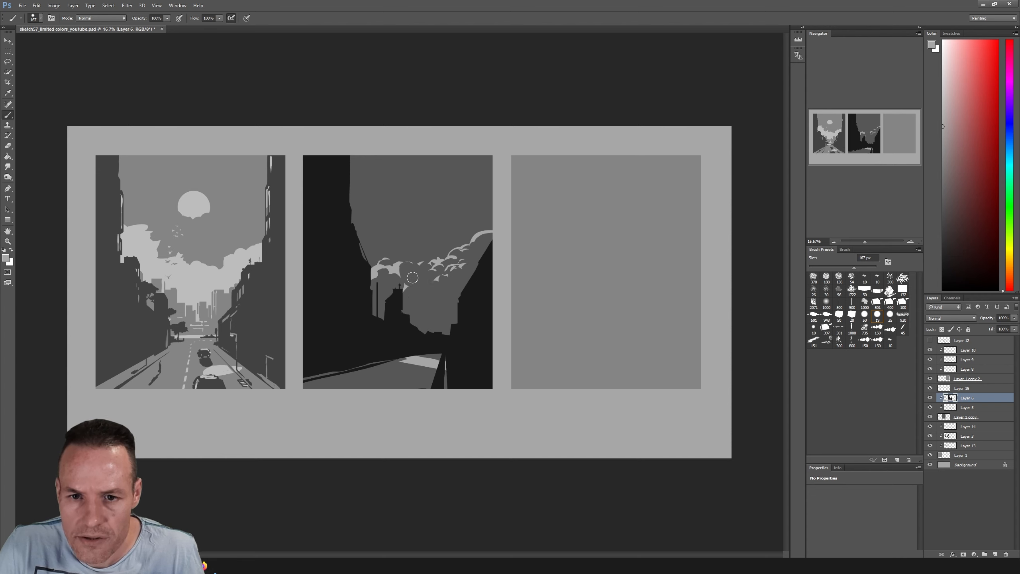
alt+click(394, 270)
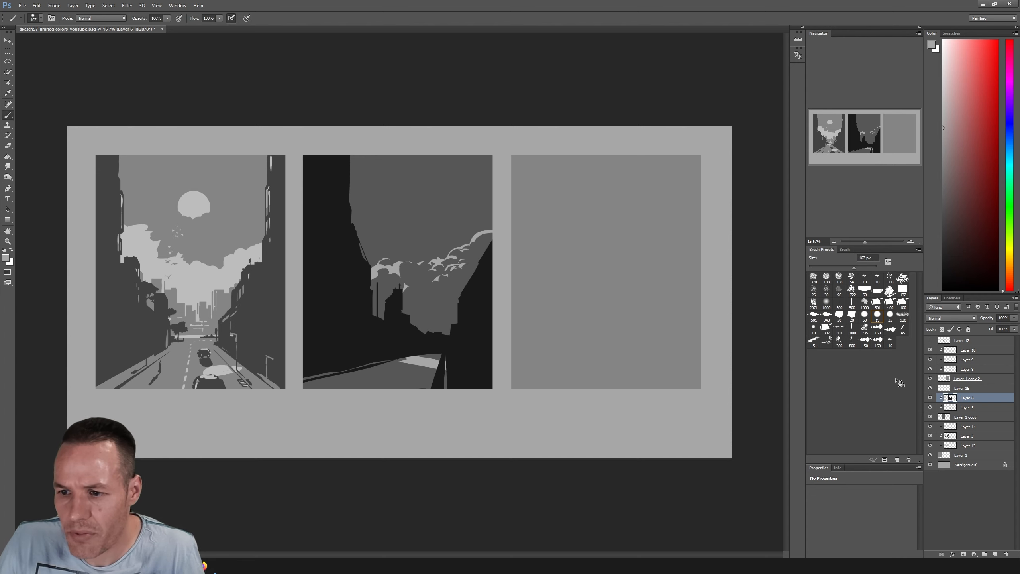
click(969, 388)
right_click(965, 393)
click(932, 69)
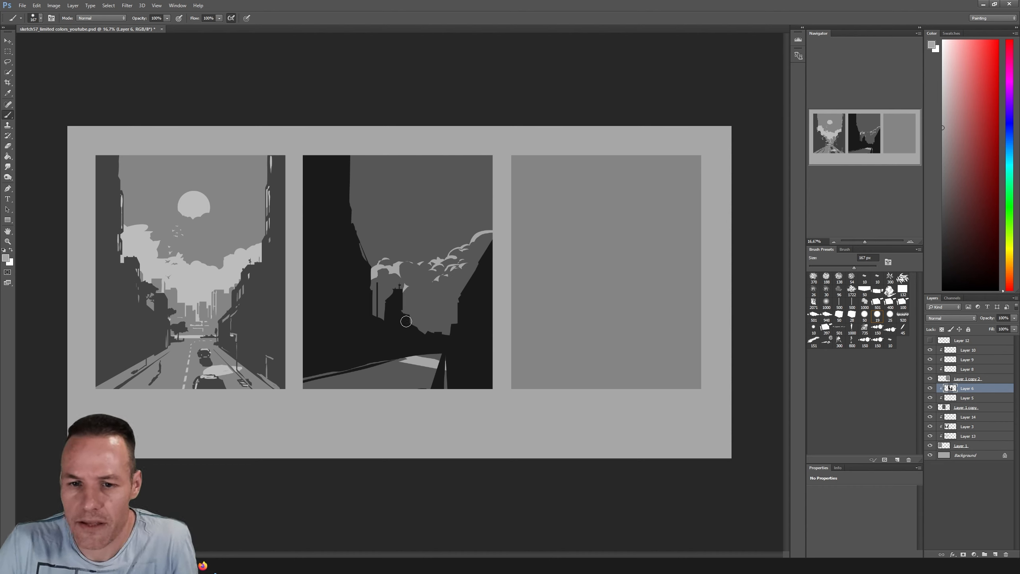
Try to brush the selected building strips light grey on Layer 6, and undo the strokes
key(ctrl+alt+z)
key(ctrl+alt+z)
drag(461, 296, 478, 270)
drag(464, 298, 464, 321)
drag(471, 288, 470, 317)
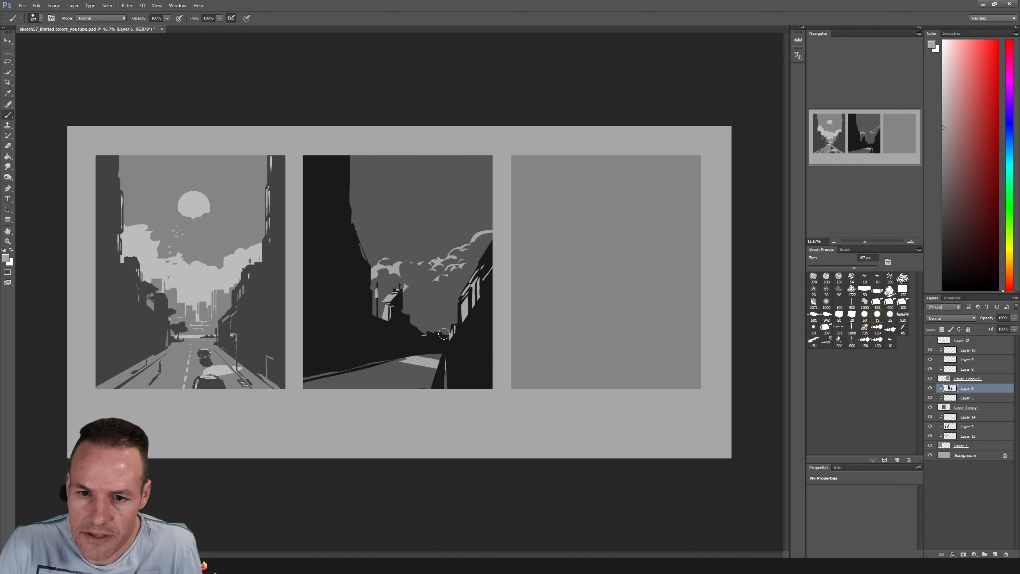
drag(484, 263, 477, 278)
drag(454, 327, 450, 350)
drag(477, 297, 474, 332)
drag(465, 315, 463, 343)
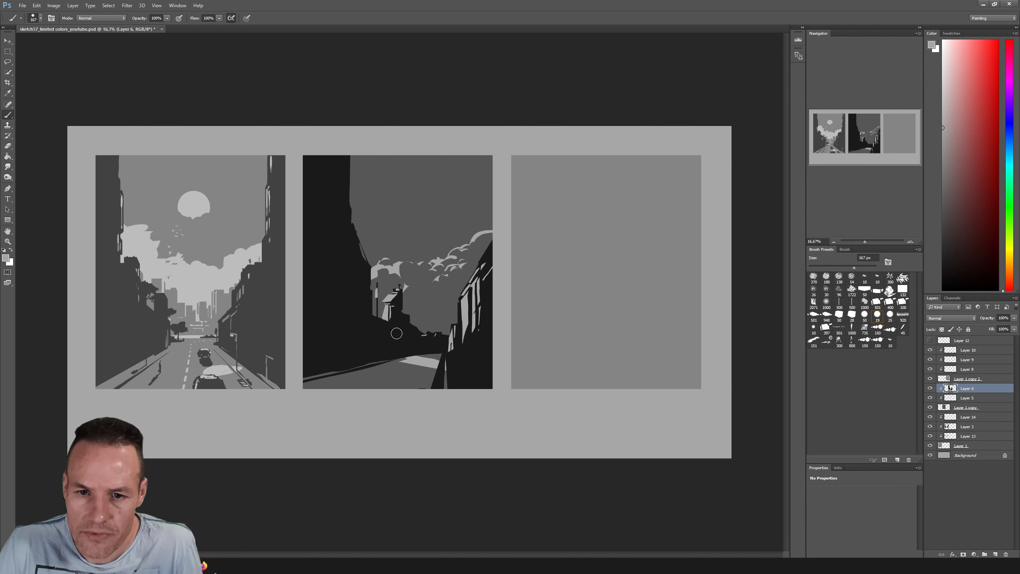
key(ctrl+alt+z)
key(ctrl+alt+z)
key(ctrl+alt+z)
key(ctrl+alt+z)
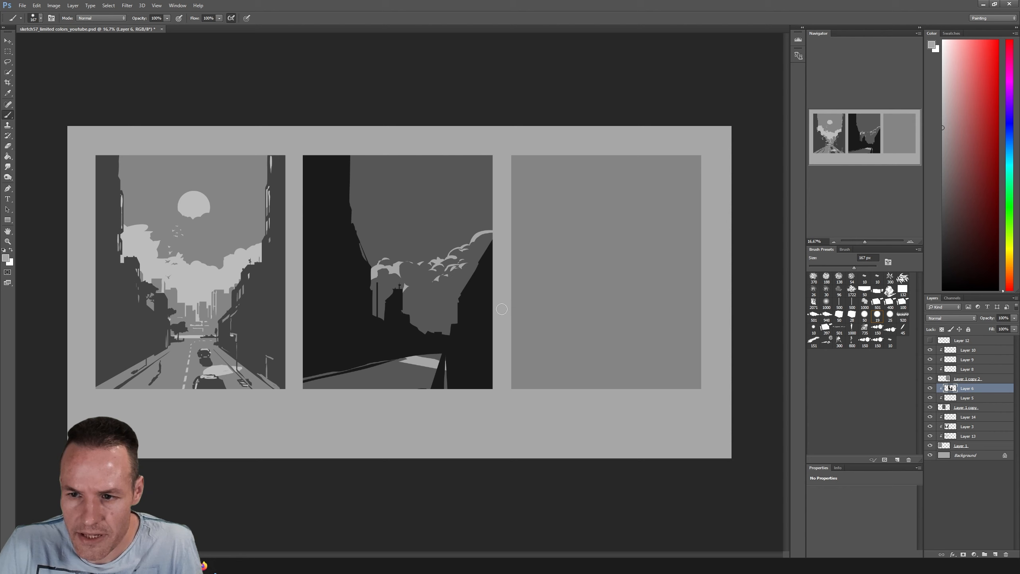
Lock Layer 6's transparent pixels and brush the selected strips on the tower and right-hand buildings light grey
click(942, 329)
drag(393, 295, 386, 317)
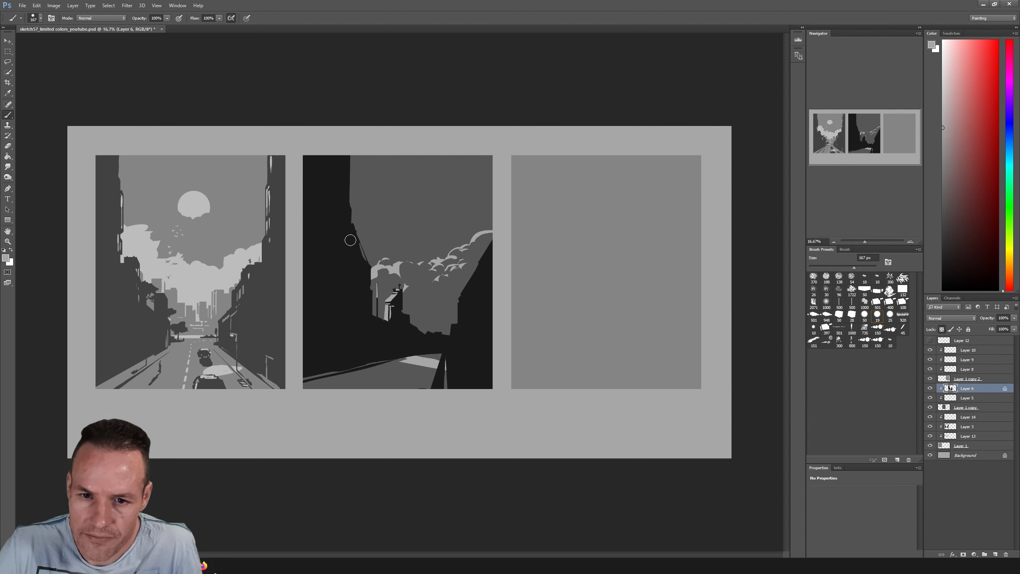
drag(471, 281, 464, 321)
drag(478, 278, 473, 332)
drag(455, 326, 450, 350)
drag(461, 295, 464, 319)
drag(492, 242, 481, 260)
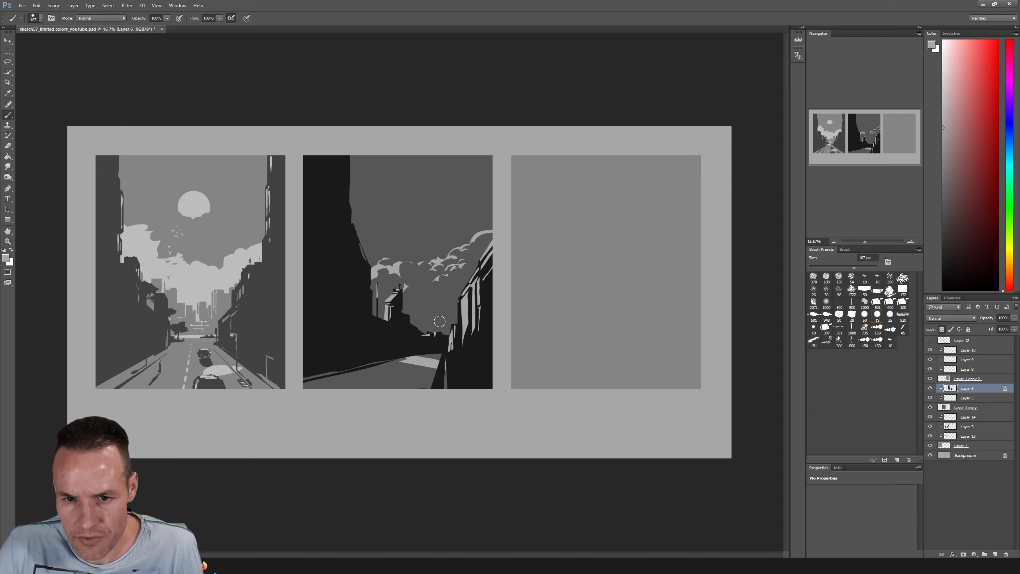
Sample the dark grey of the sky and repaint the selected strips on the tower and right-hand buildings with it
key(i)
click(432, 299)
drag(392, 299, 385, 322)
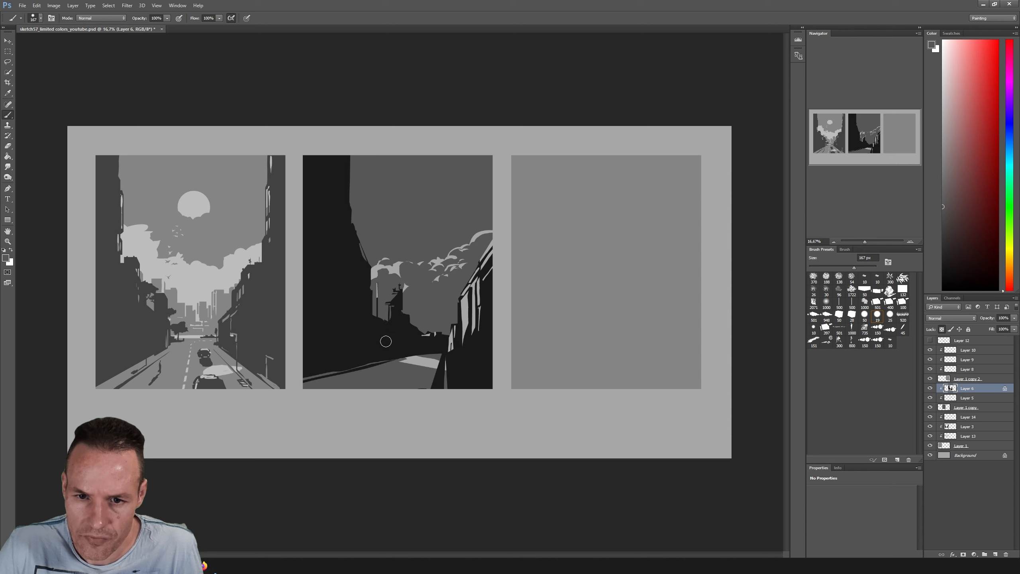
mouse_move(459, 290)
mouse_down()
mouse_move(468, 321)
mouse_move(451, 369)
mouse_move(470, 349)
mouse_up()
drag(489, 246, 478, 290)
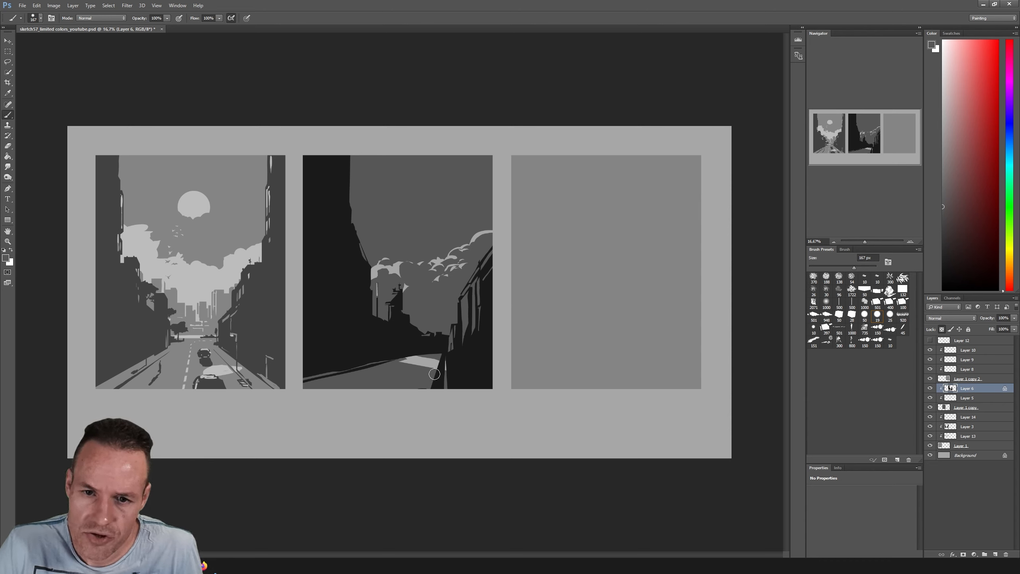
Lasso a cloud shape above the distant rooftops of the second scene on Layer 5 and brush it in with the sampled light cloud grey
click(967, 397)
key(l)
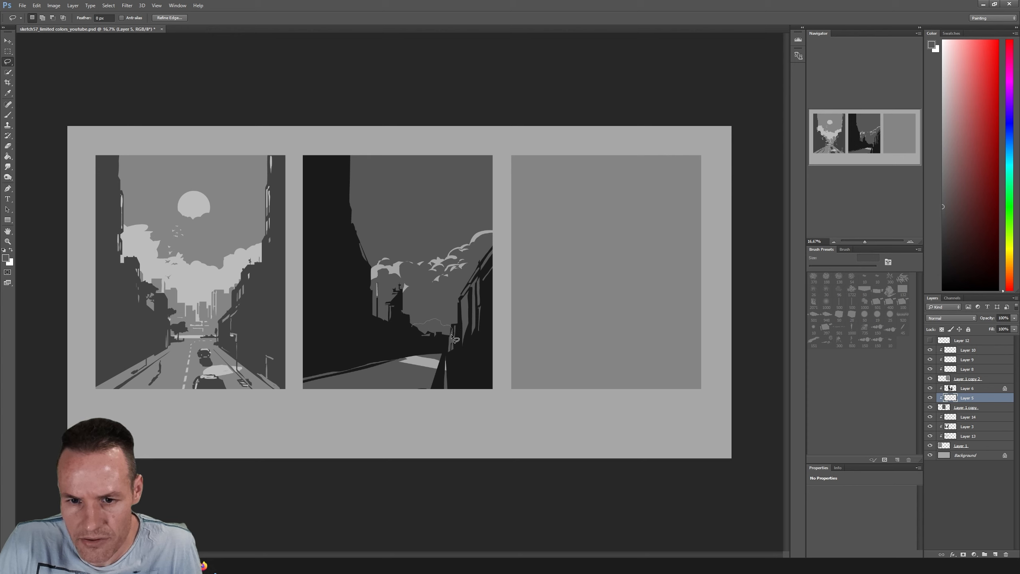
mouse_move(411, 327)
mouse_down()
mouse_move(442, 322)
mouse_move(416, 336)
mouse_up()
key(b)
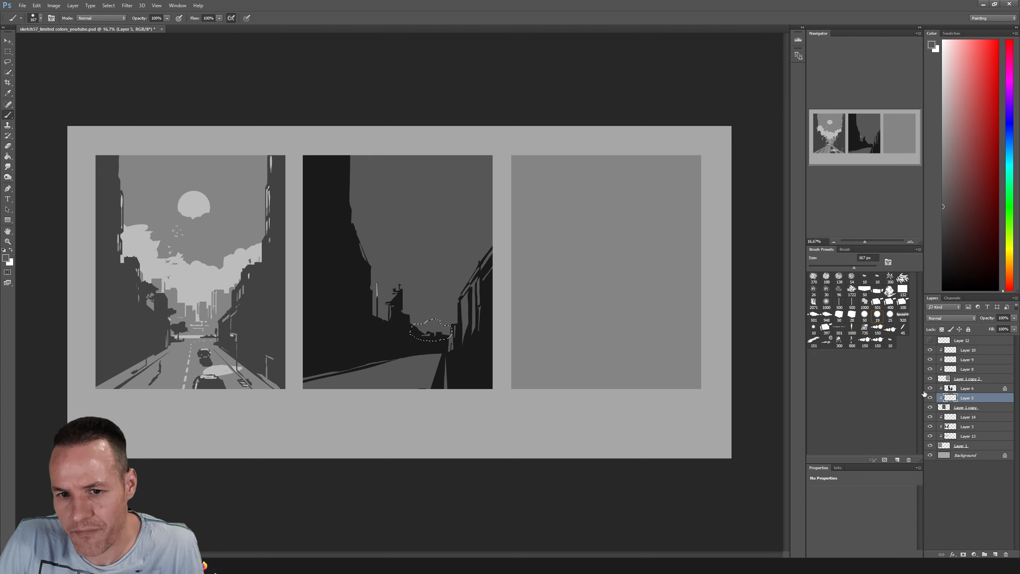
key(i)
click(478, 232)
mouse_move(417, 327)
mouse_down()
mouse_move(436, 326)
mouse_move(444, 341)
mouse_up()
key(ctrl+d)
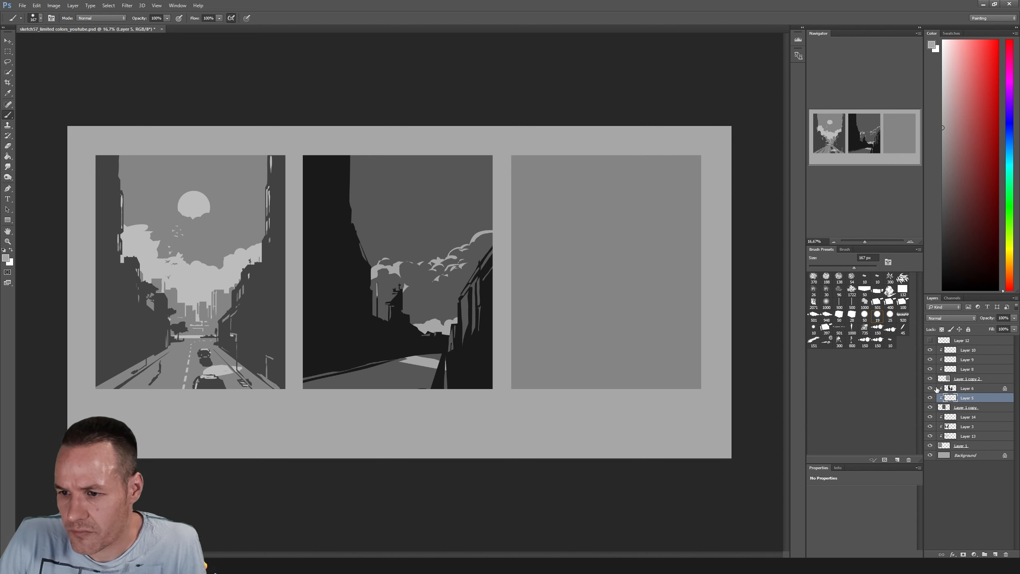
Unlock Layer 6's transparent pixels, choose a small round brush at 74 px, and sample the near-black of the buildings
click(960, 389)
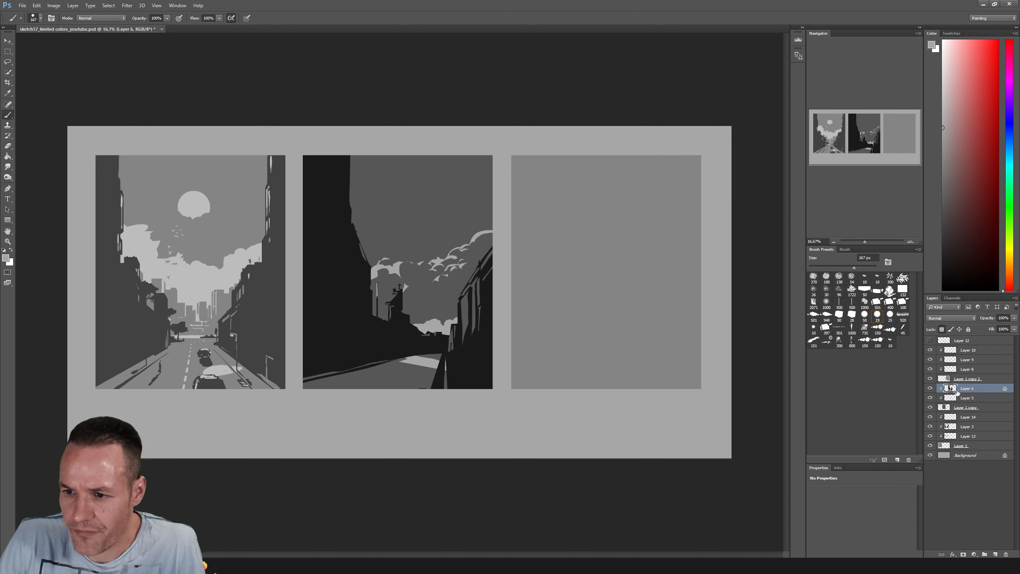
click(941, 328)
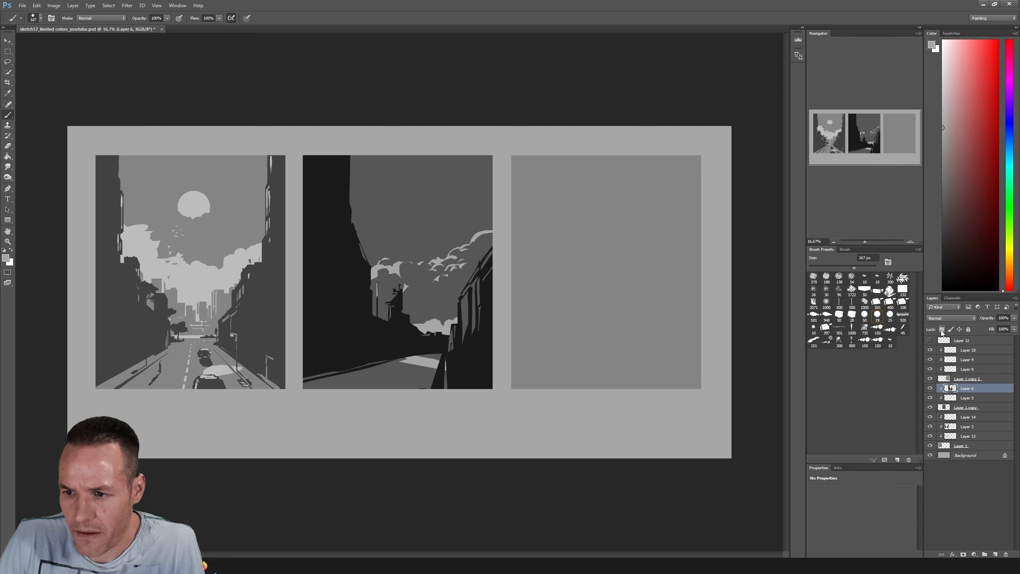
click(941, 328)
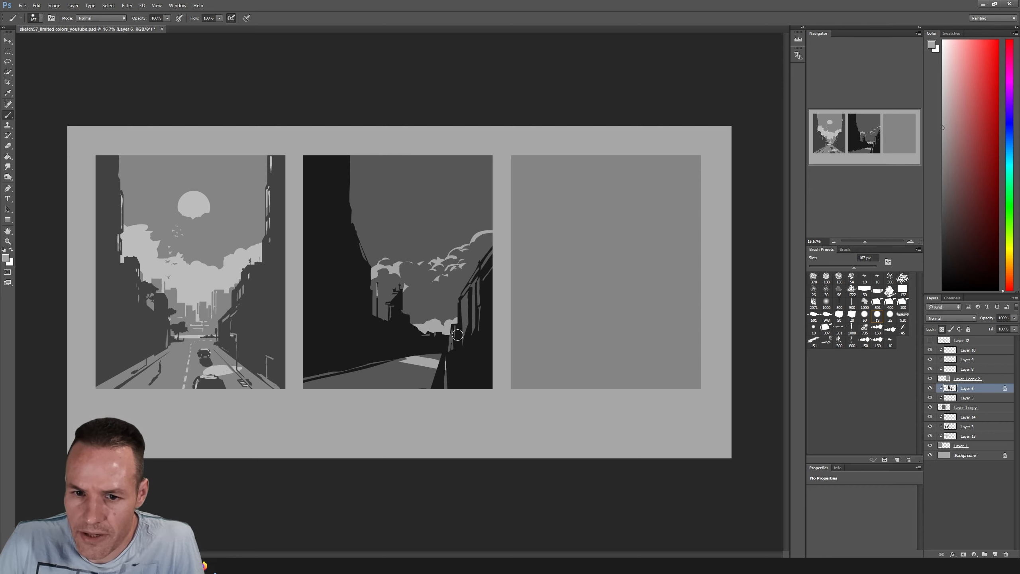
drag(854, 267, 838, 267)
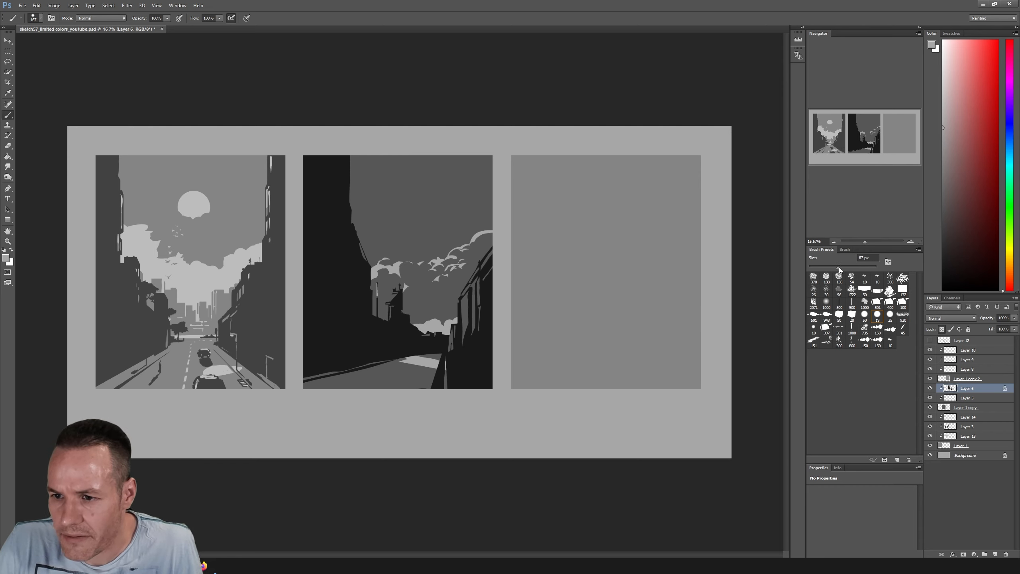
click(865, 315)
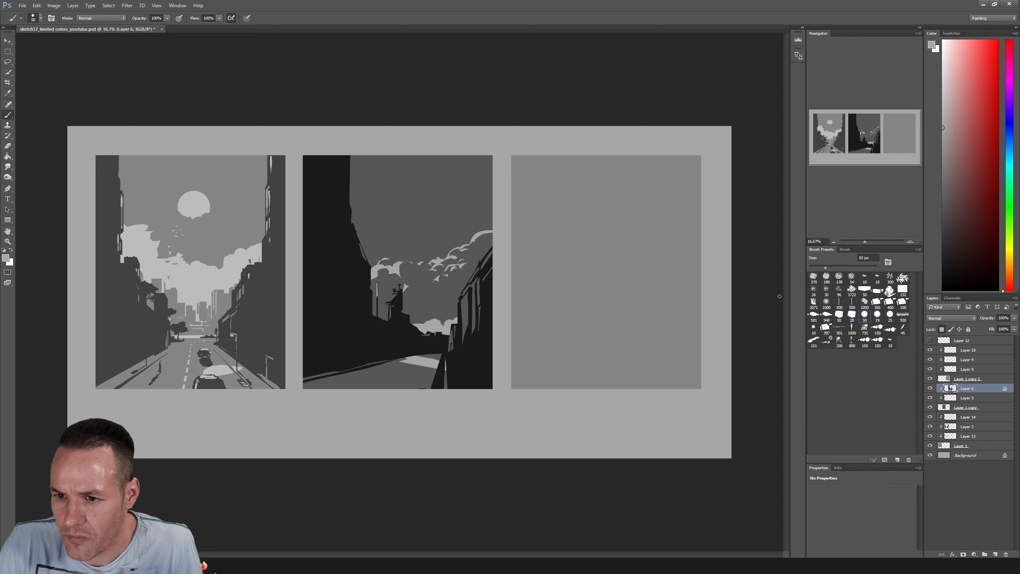
key(i)
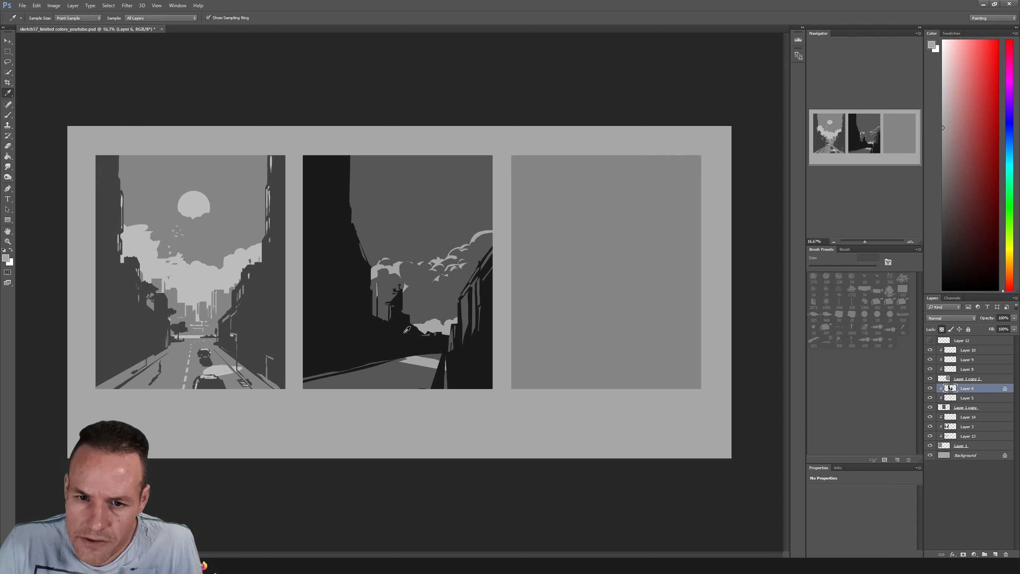
click(407, 329)
key(b)
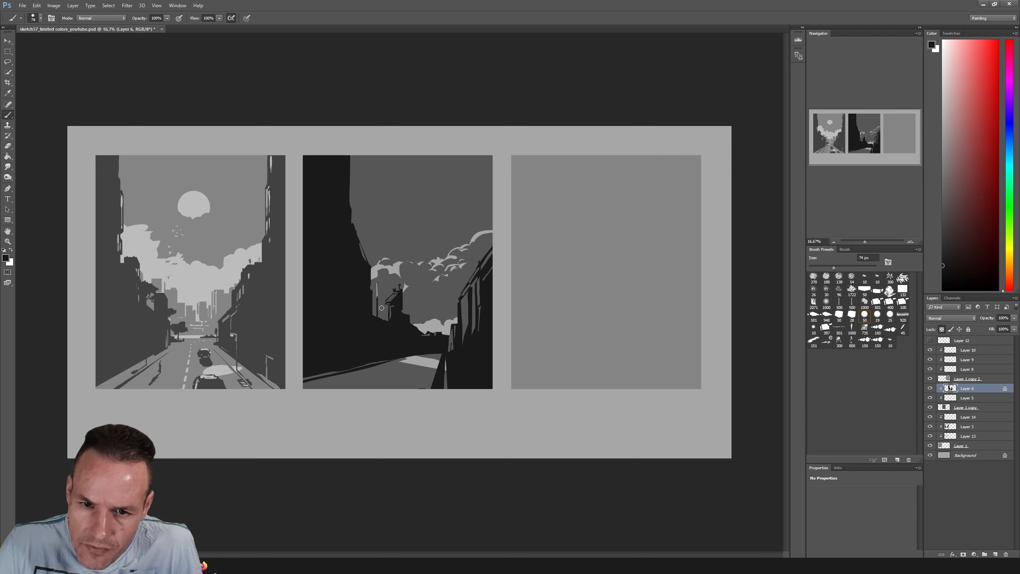
Sample the dark grey and brush facade lines on the left-hand buildings, a street lamp and a pavement strip in the second scene
key(i)
click(396, 297)
key(b)
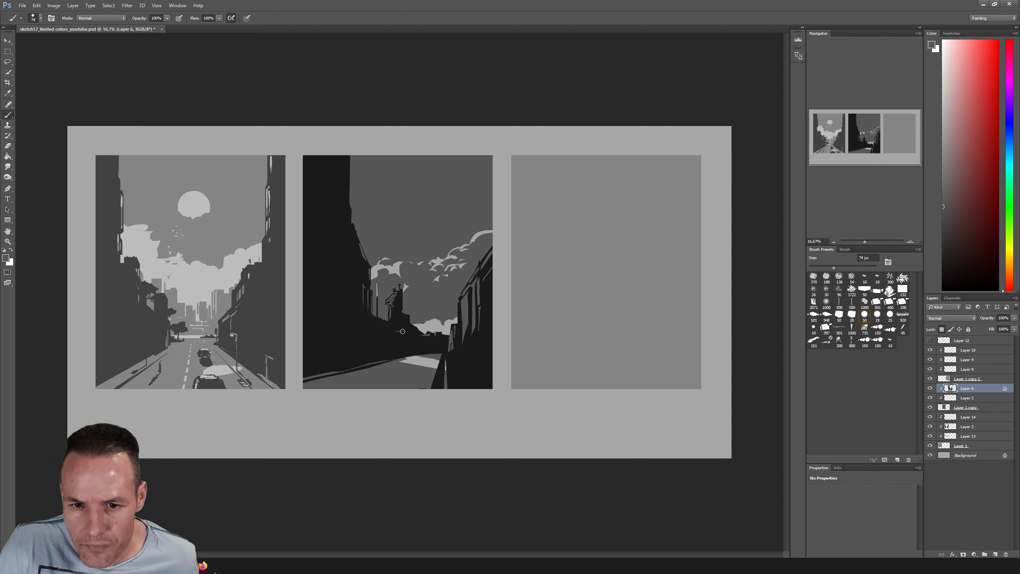
drag(394, 333, 395, 356)
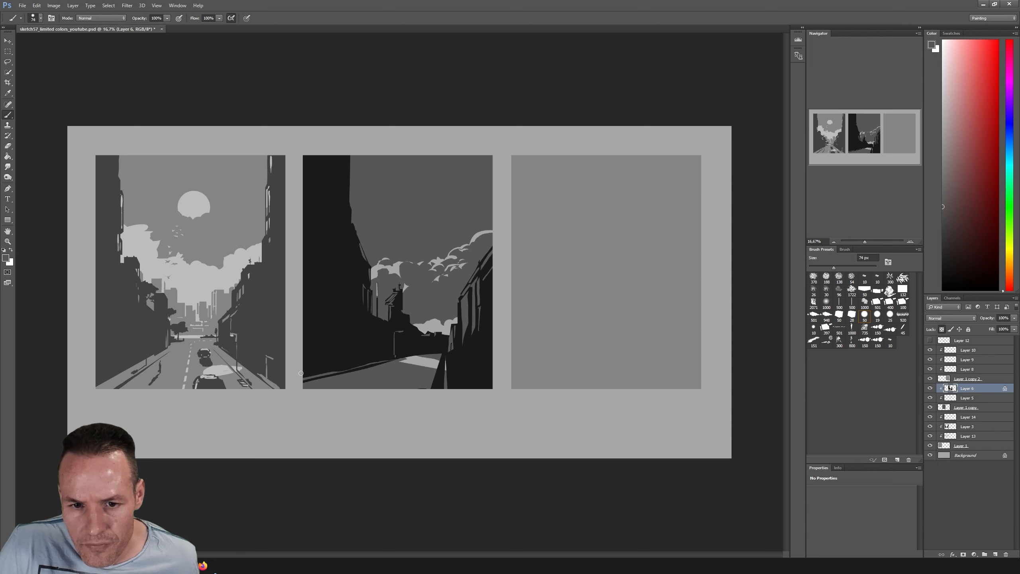
mouse_move(309, 373)
mouse_down()
mouse_move(389, 357)
mouse_move(299, 367)
mouse_move(360, 362)
mouse_up()
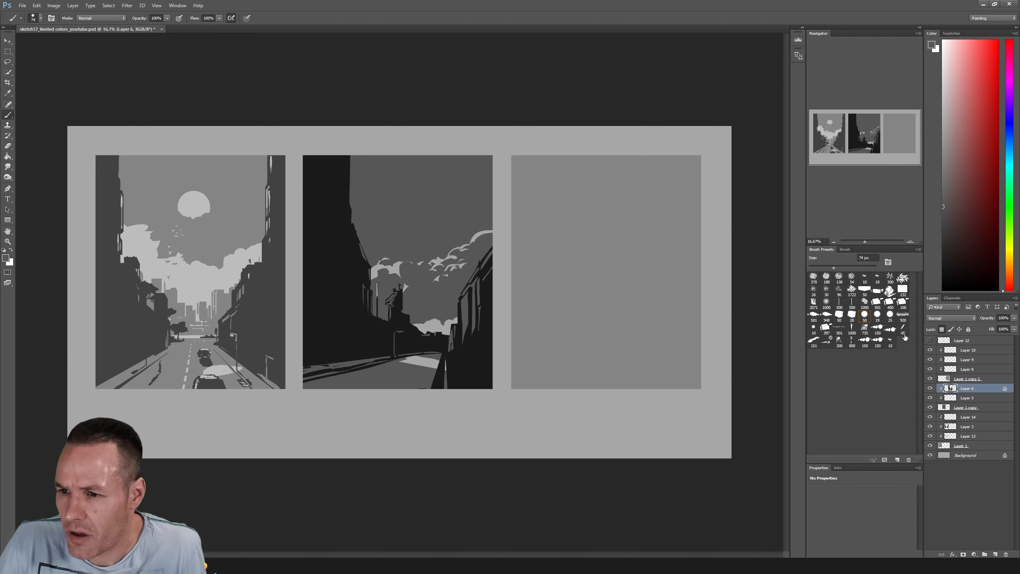
Lasso two small pedestrian silhouettes on the second scene's pavement and brush them in with the sampled near-black
key(i)
click(385, 341)
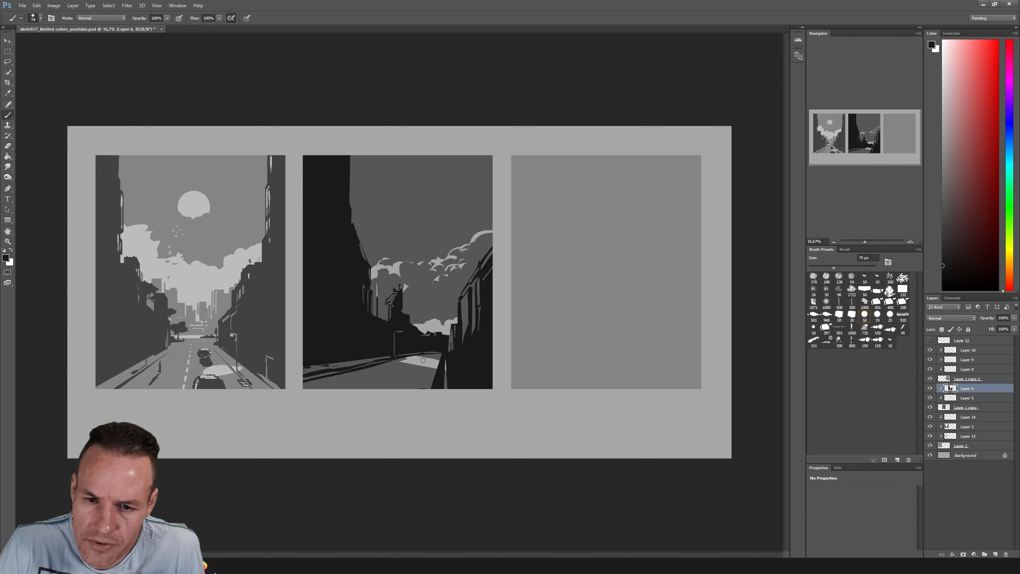
key(l)
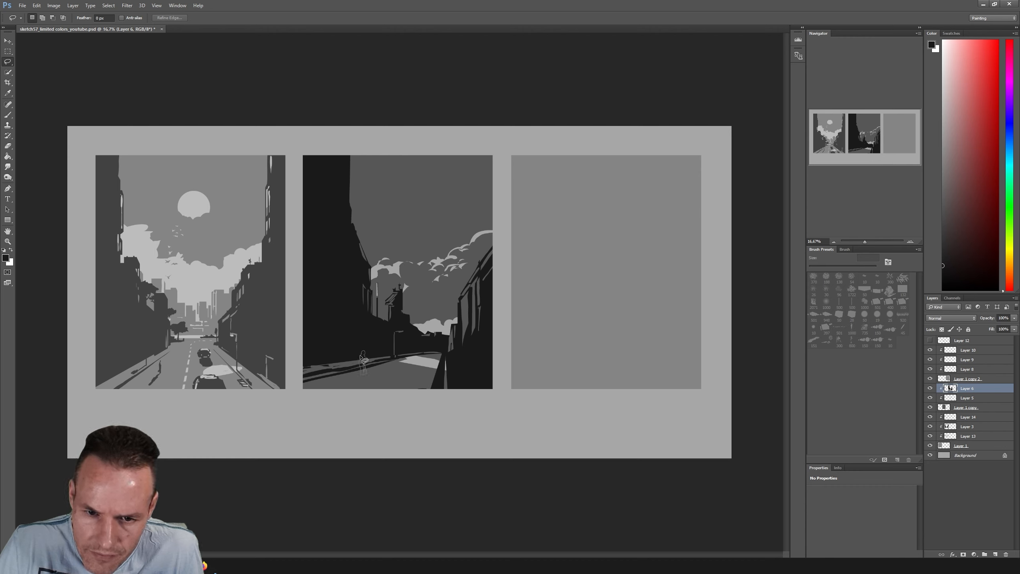
mouse_move(361, 356)
mouse_down()
mouse_move(360, 373)
mouse_move(364, 353)
mouse_up()
key(shift)
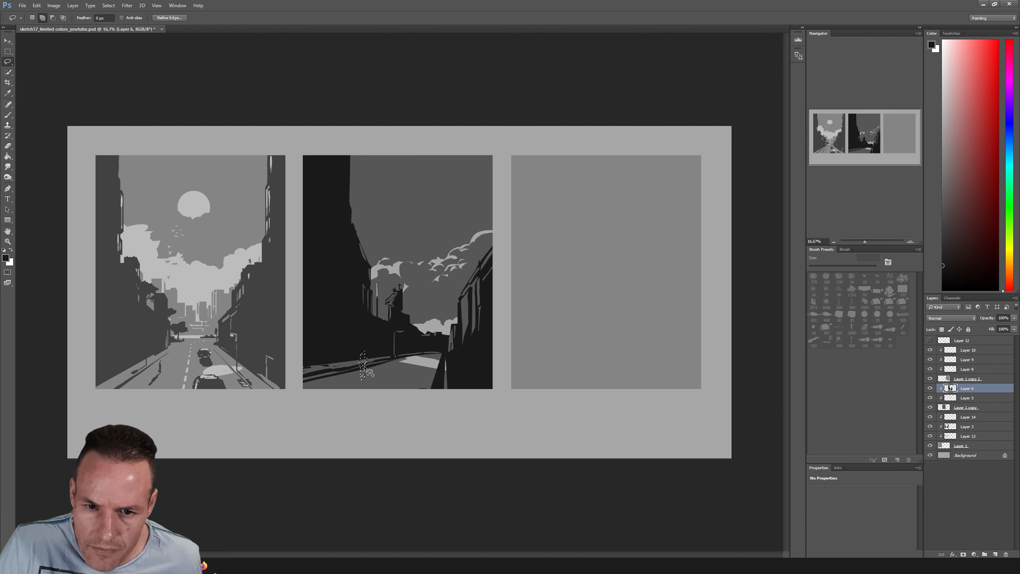
key(alt)
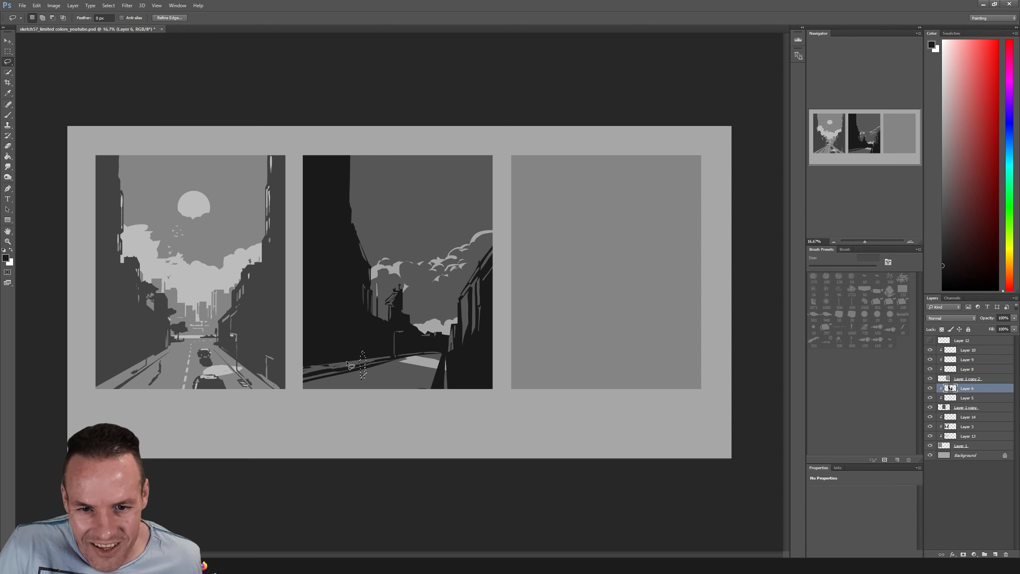
key(shift)
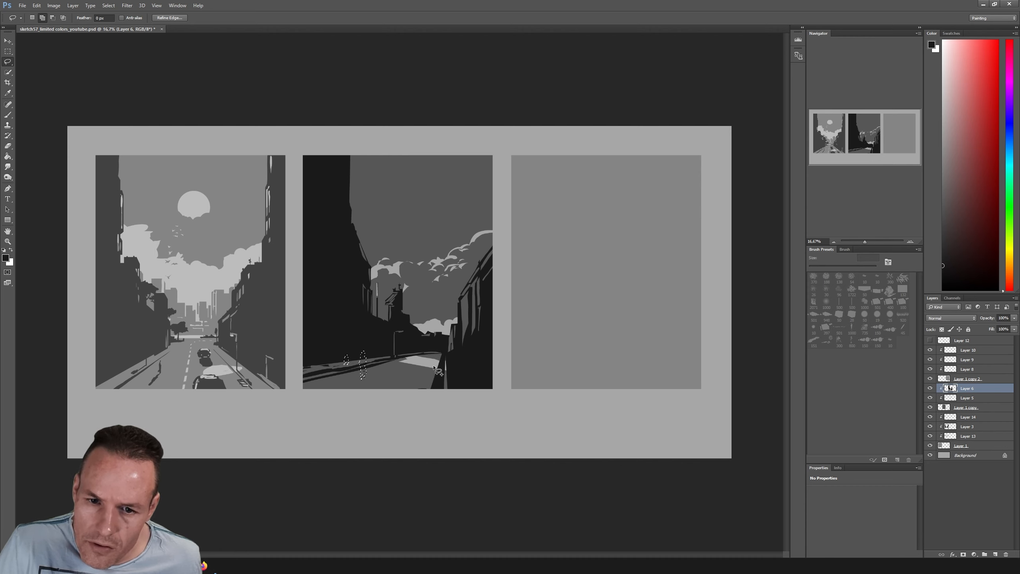
key(b)
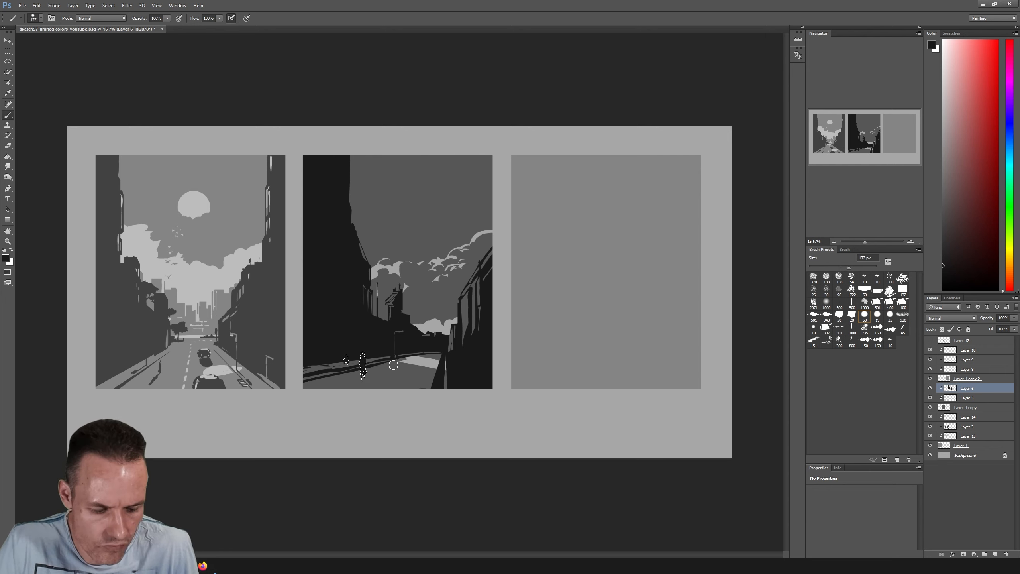
Clear the selection and touch up the nearer pedestrian's silhouette with the dark grey sampled from the road
key(l)
click(506, 322)
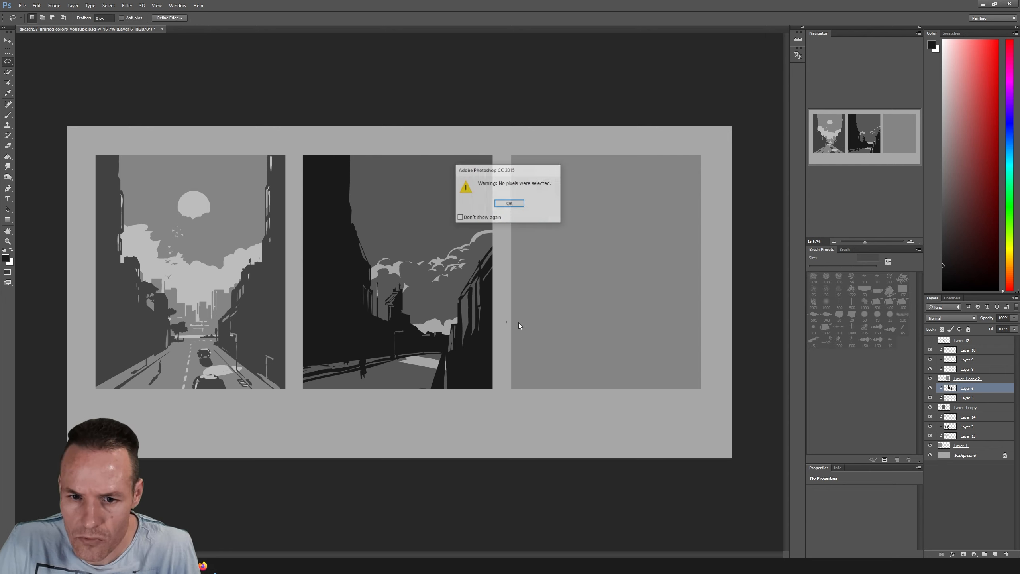
click(510, 203)
key(b)
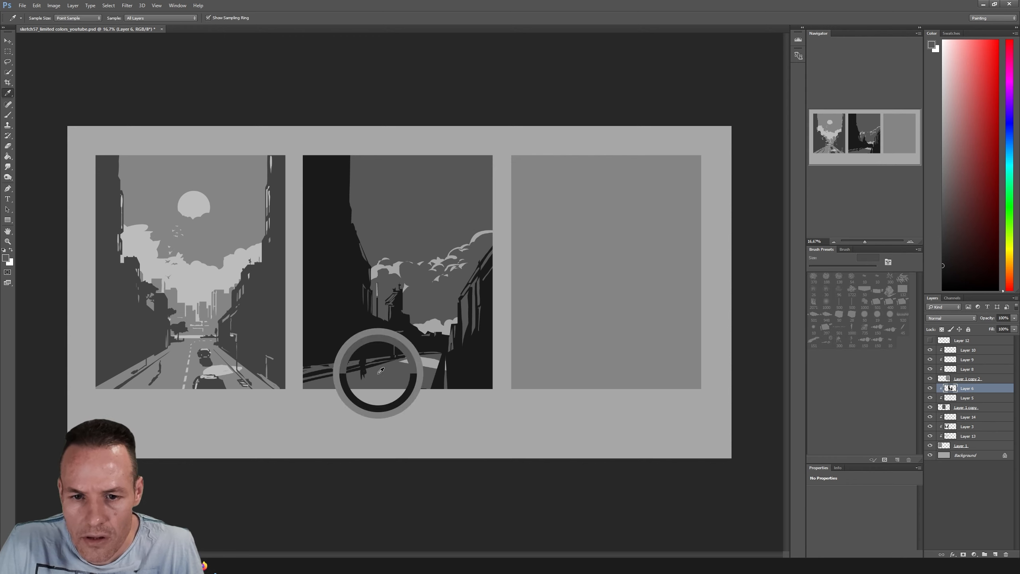
alt+click(381, 370)
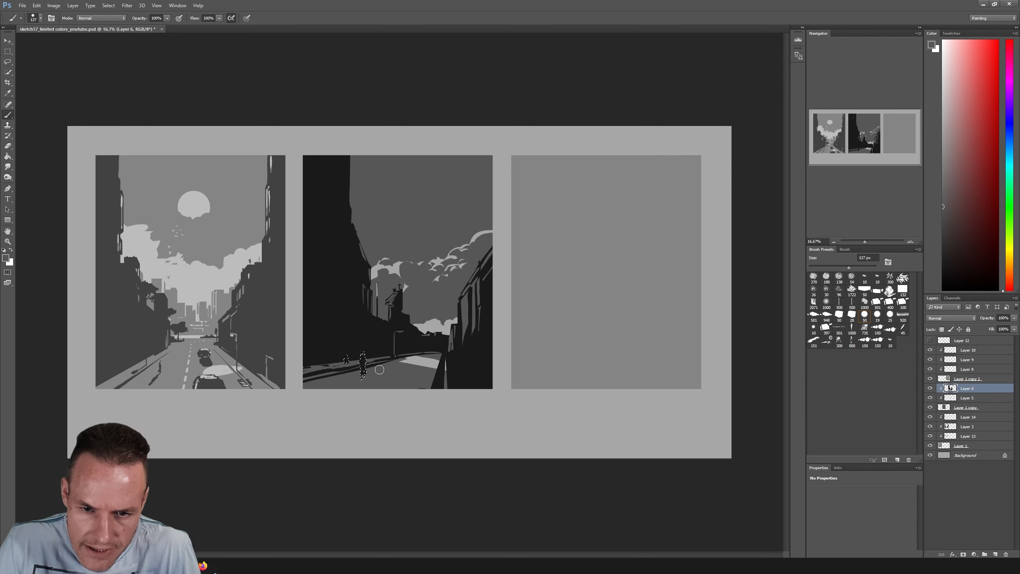
key(ctrl+d)
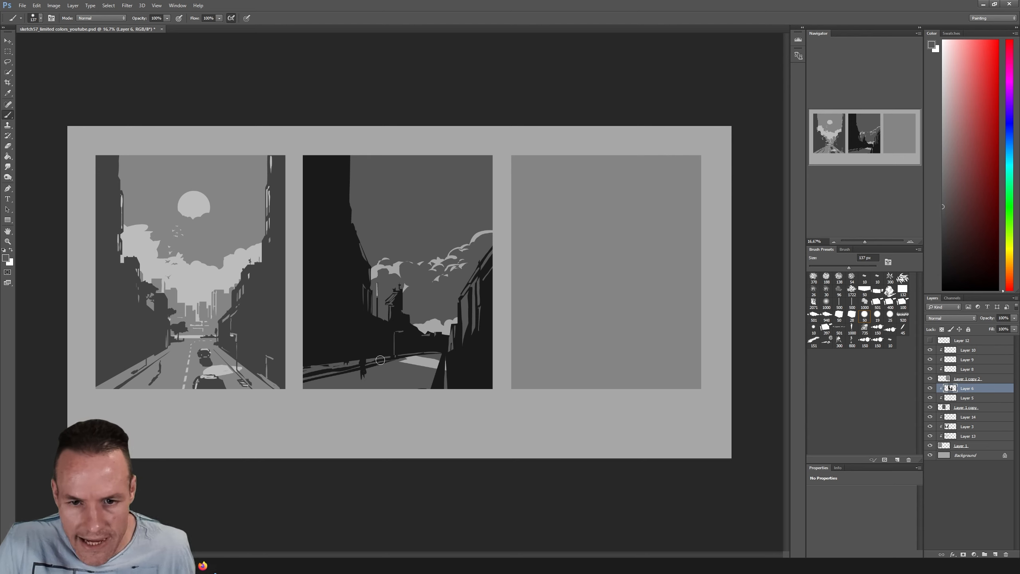
alt+click(378, 373)
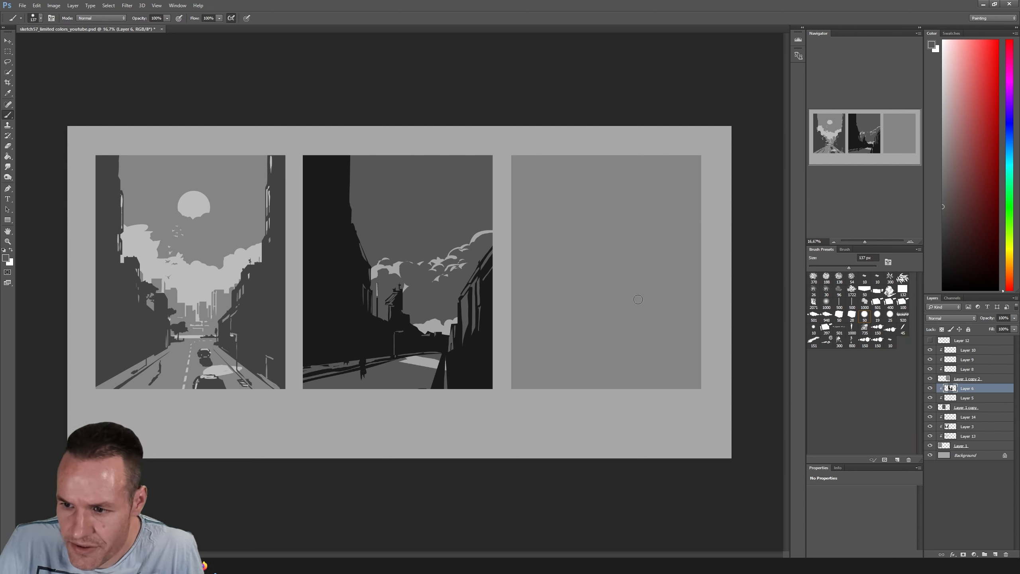
click(930, 388)
click(930, 388)
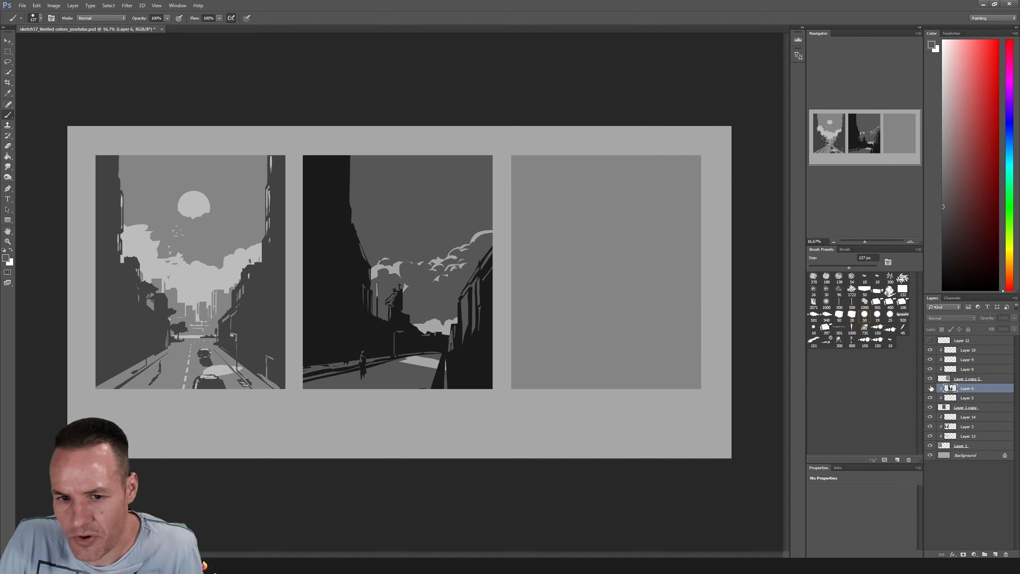
Brush a light cloud grey highlight onto the right-hand building with a small brush and trim it with the building's near-black
click(439, 325)
key(b)
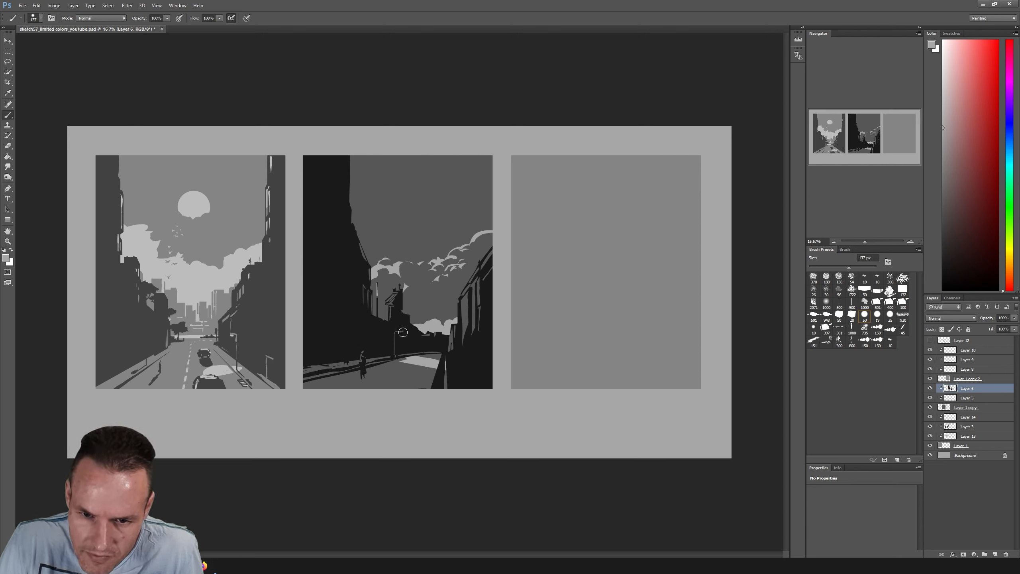
key(l)
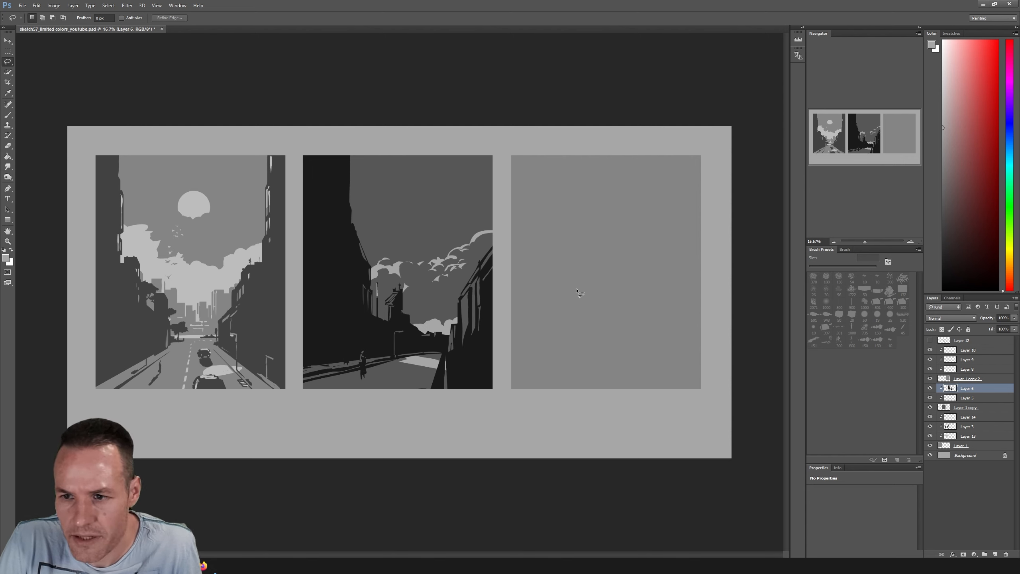
key(b)
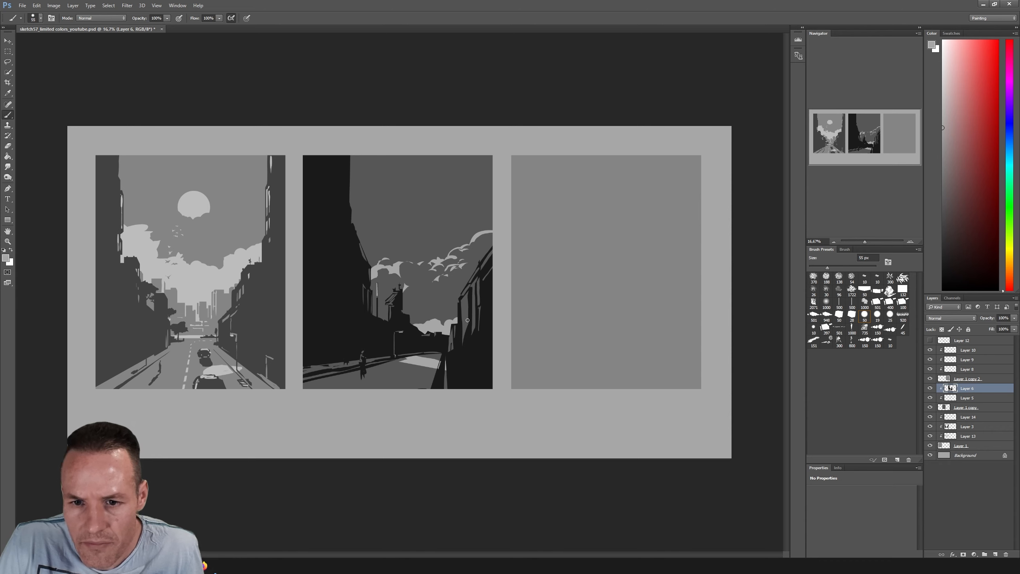
mouse_move(463, 320)
mouse_down()
mouse_move(463, 336)
mouse_move(466, 325)
mouse_up()
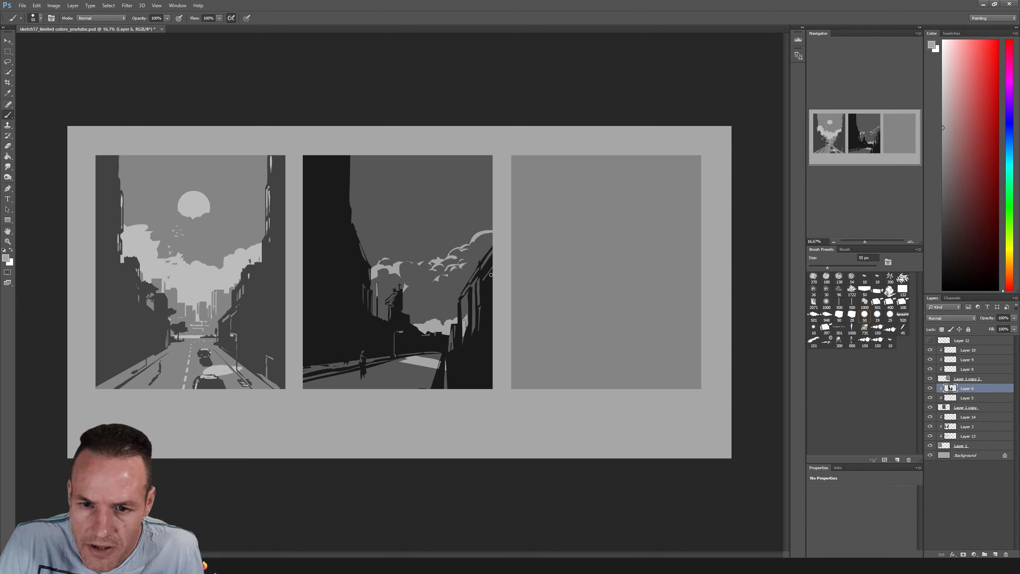
alt+click(469, 310)
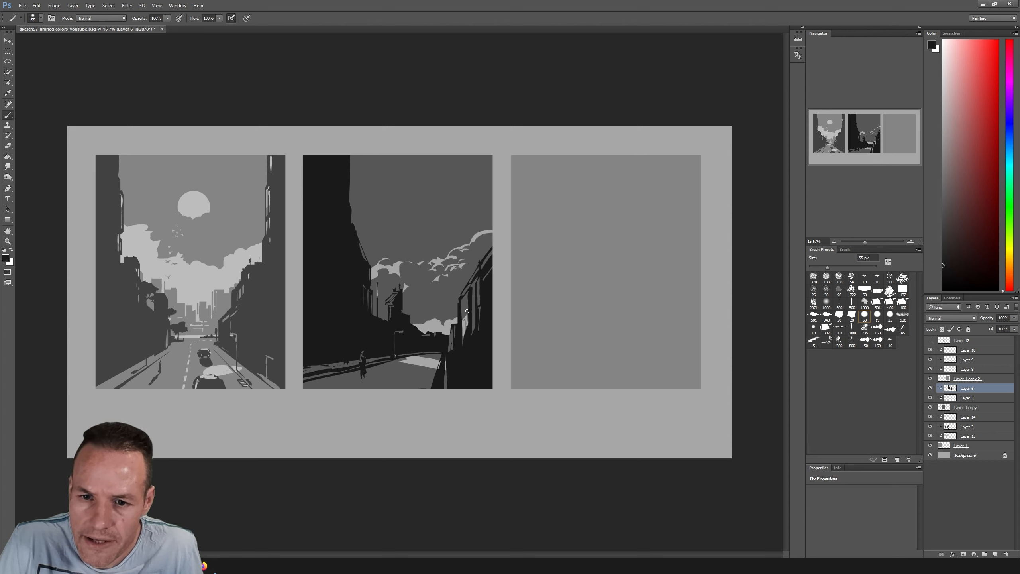
drag(466, 297, 467, 329)
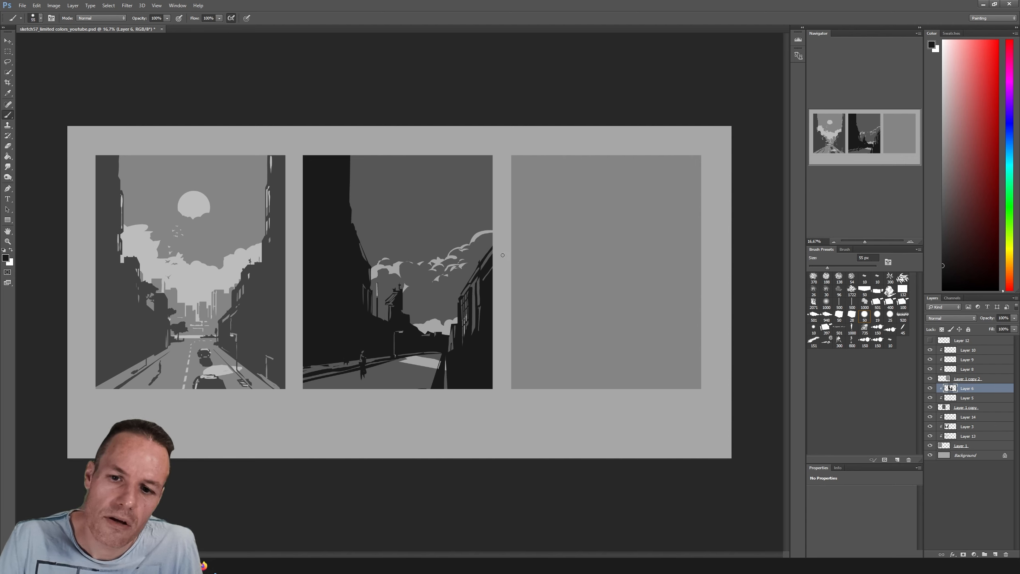
Sample the road's light grey for more right-hand facade highlights, and try a near-black trimming stroke over them
alt+click(437, 363)
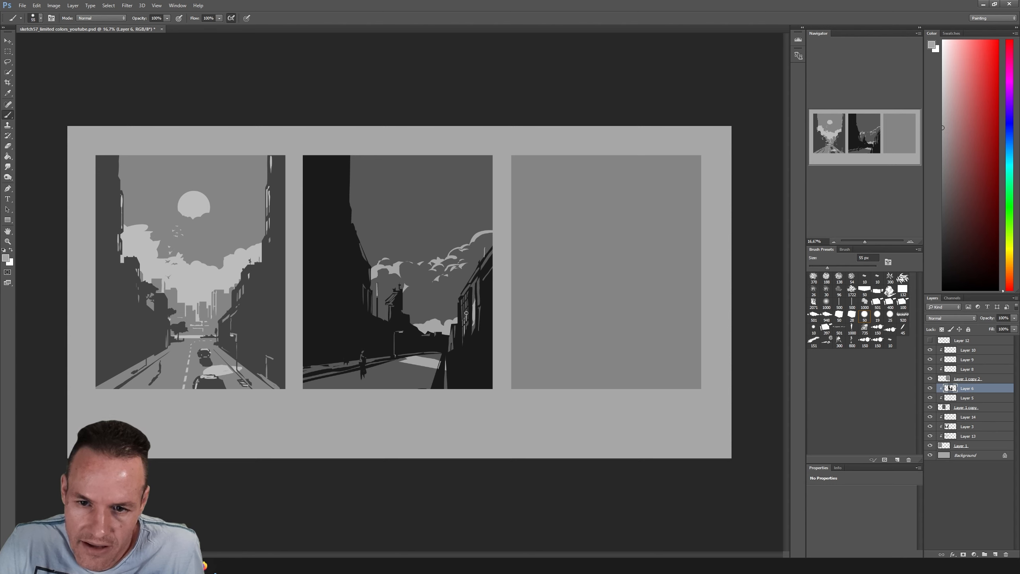
alt+click(482, 284)
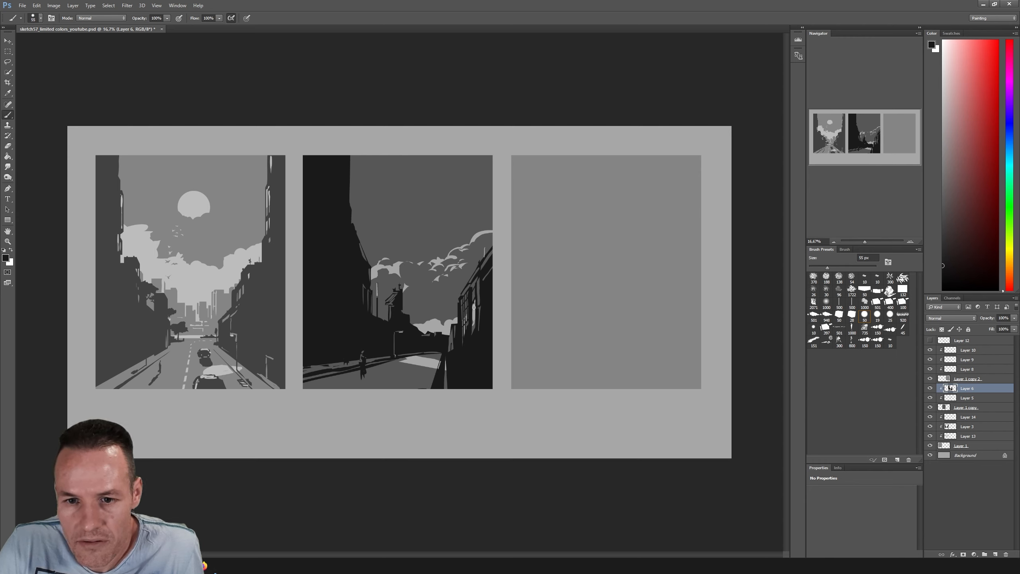
drag(474, 307, 474, 322)
key(ctrl+z)
key(ctrl+z)
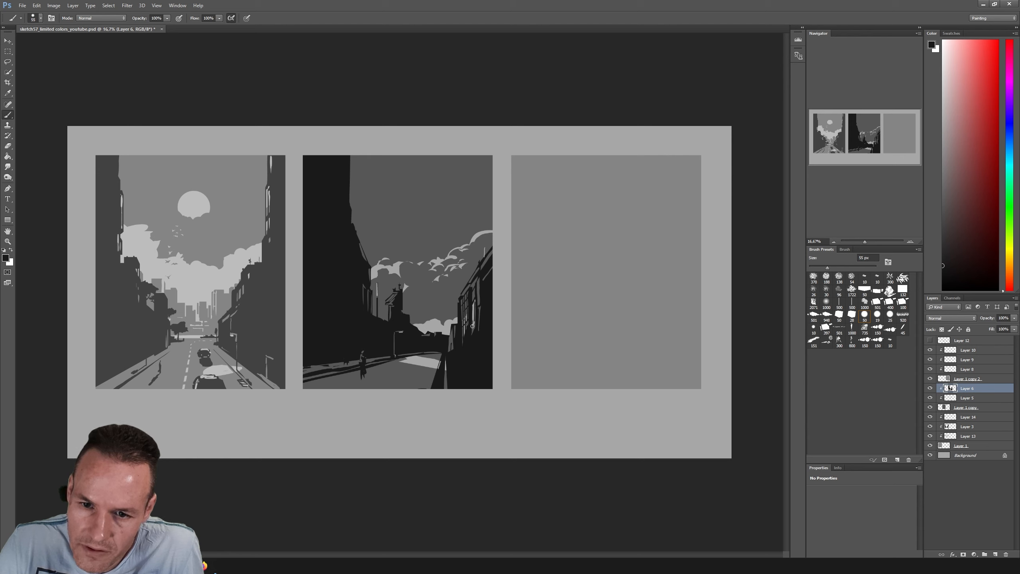
Brush dark grey accents along the far base of the right-hand buildings and sample the near-black again
alt+click(451, 346)
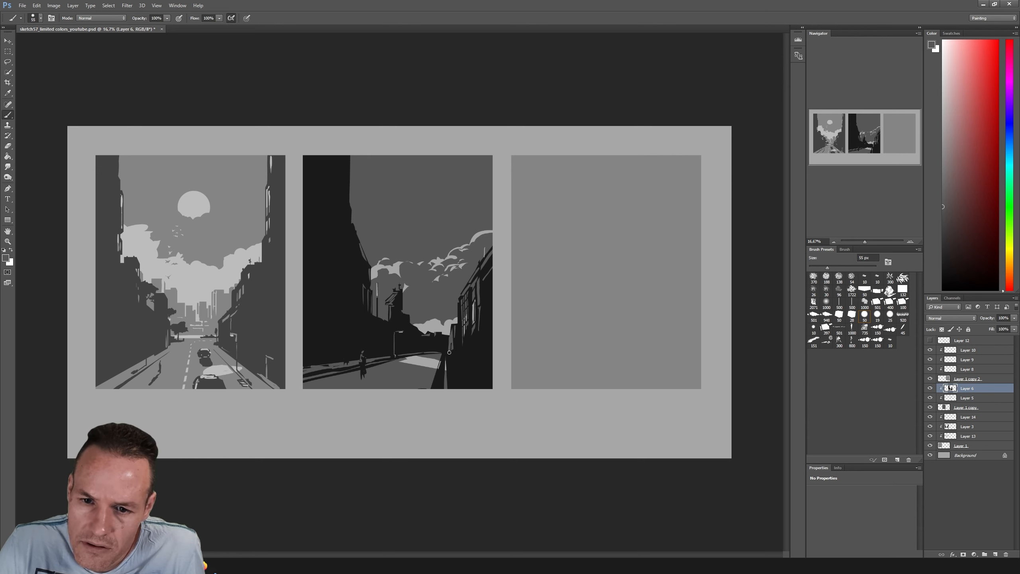
drag(457, 329, 456, 344)
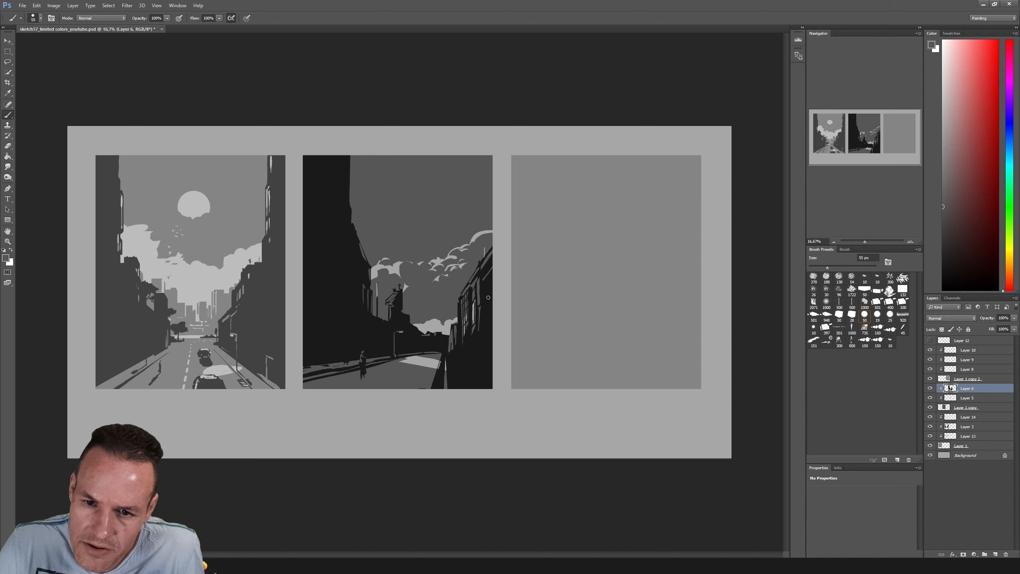
alt+click(459, 322)
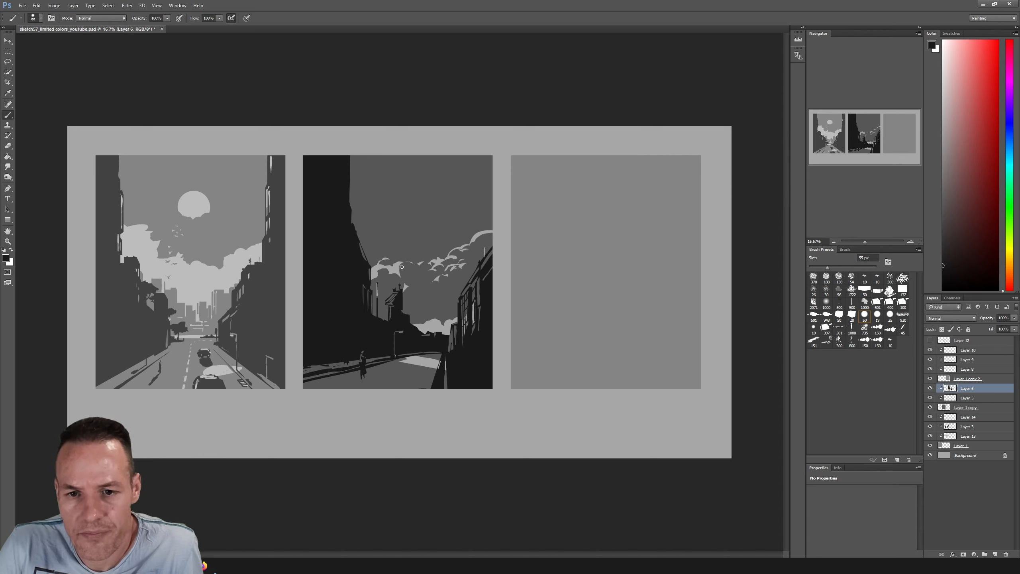